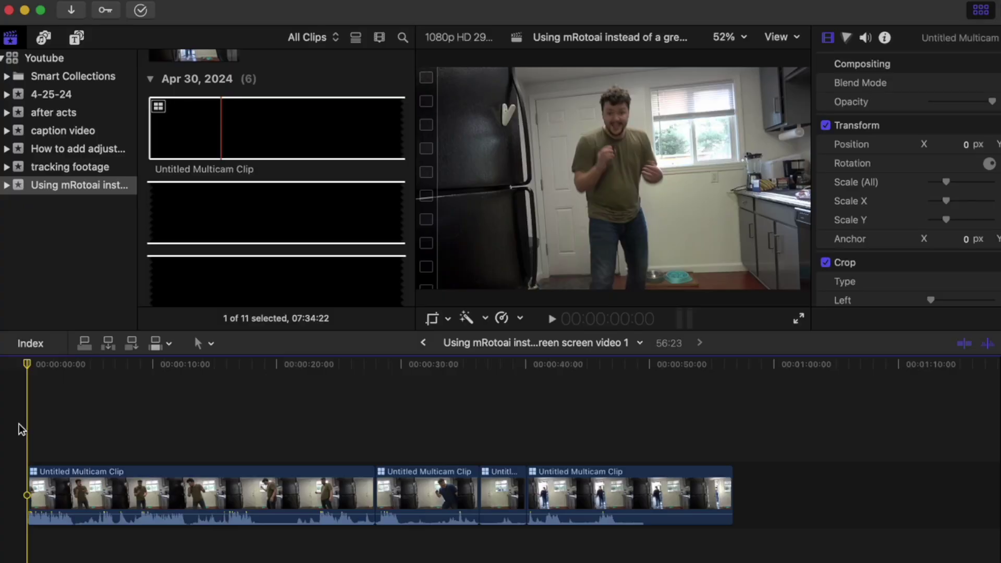
# Move the second multicam clip, with the man in blue, above the first clip near 2:24 as a connected clip
pyautogui.press('super+equal')
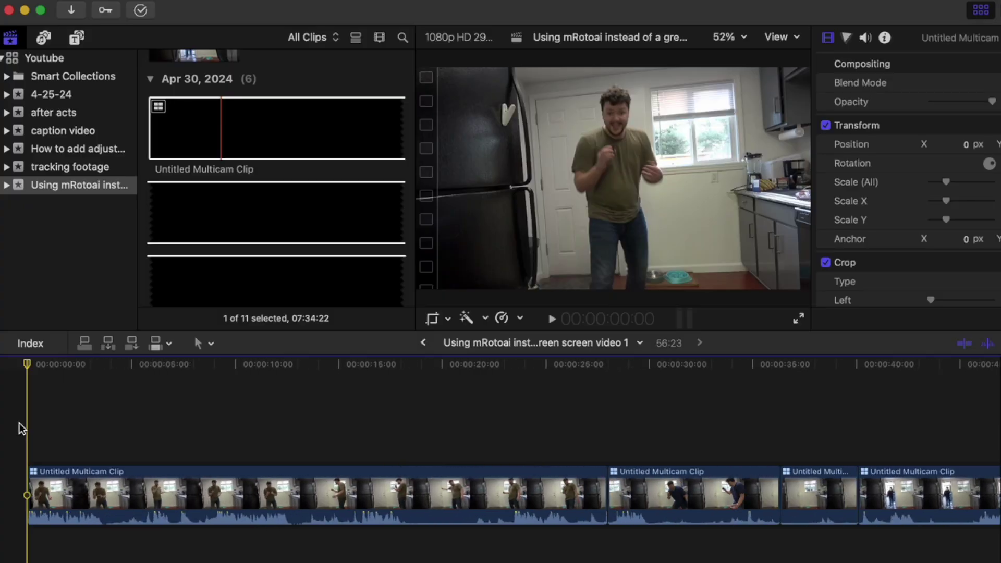
pyautogui.press('super+equal')
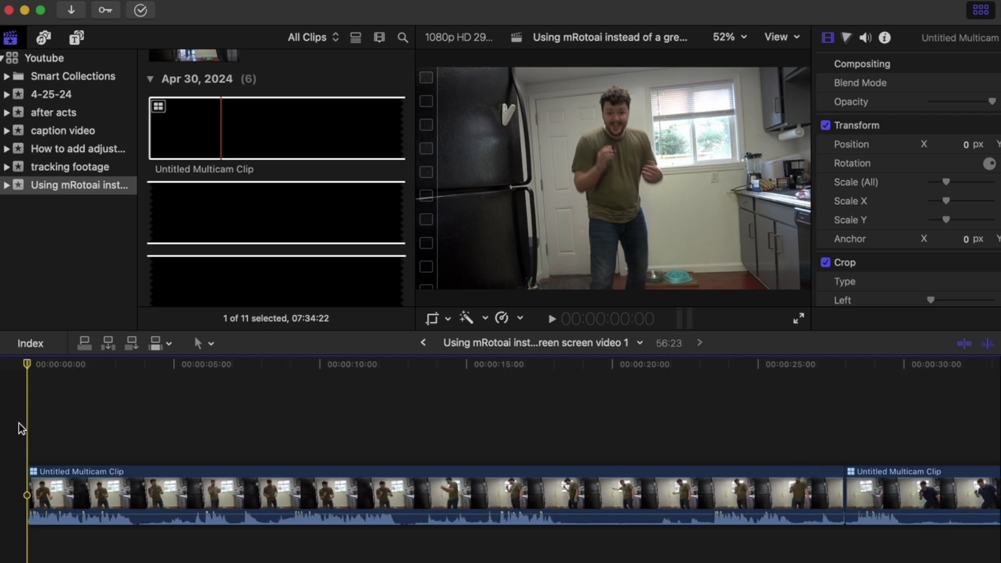
pyautogui.press('super+minus')
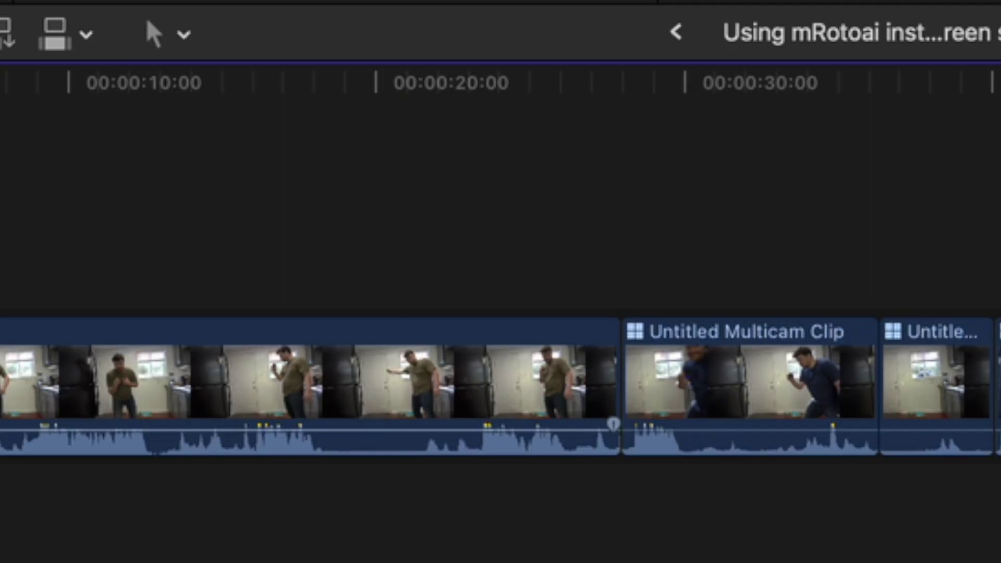
pyautogui.moveTo(682, 364); pyautogui.dragTo(117, 183)
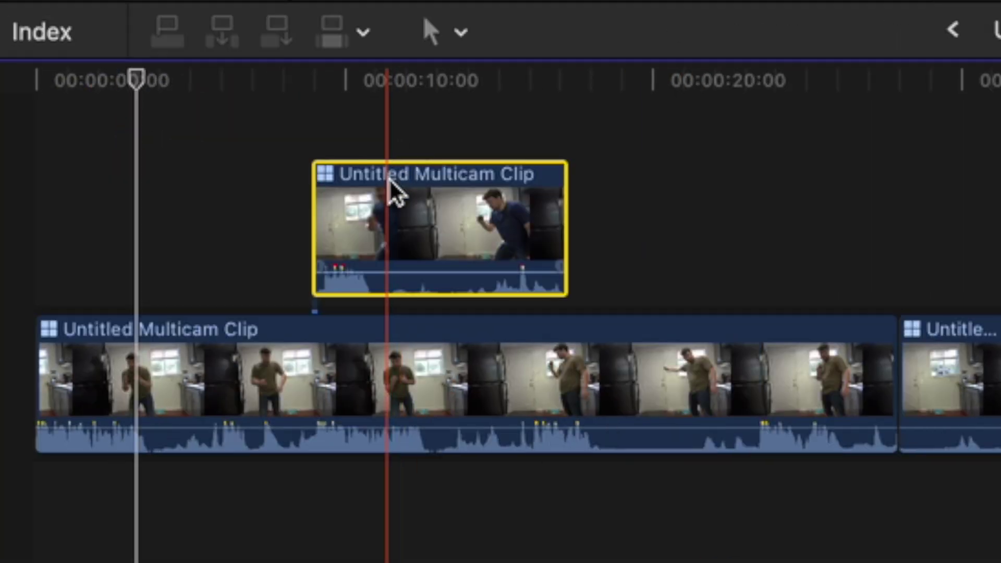
pyautogui.moveTo(394, 190); pyautogui.dragTo(210, 206)
pyautogui.press('super+equal')
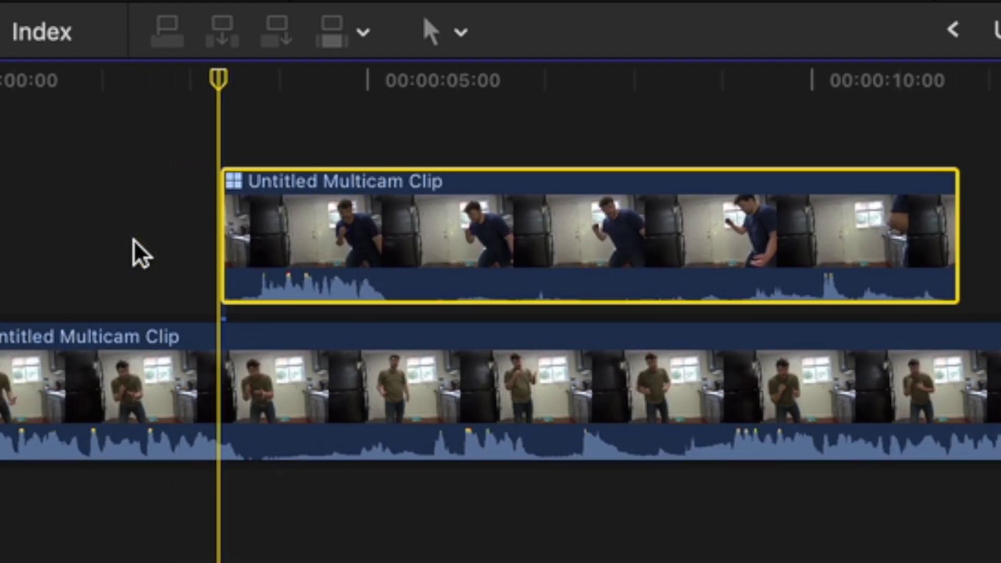
pyautogui.moveTo(216, 234); pyautogui.dragTo(172, 235)
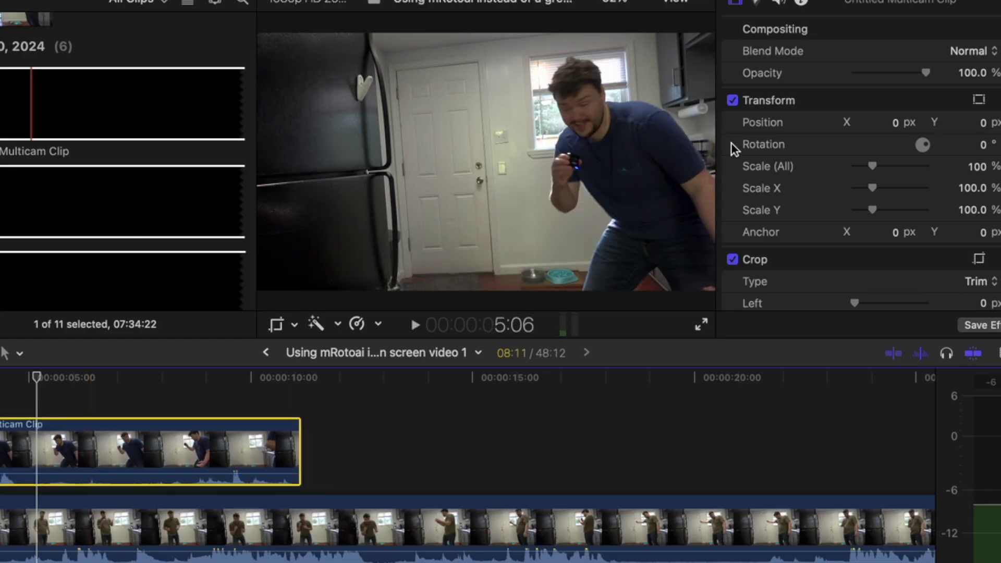
# Lower the upper clip's opacity to 51.23%, shift the clip slightly earlier and play the overlap to check the timing
pyautogui.moveTo(926, 74); pyautogui.dragTo(889, 72)
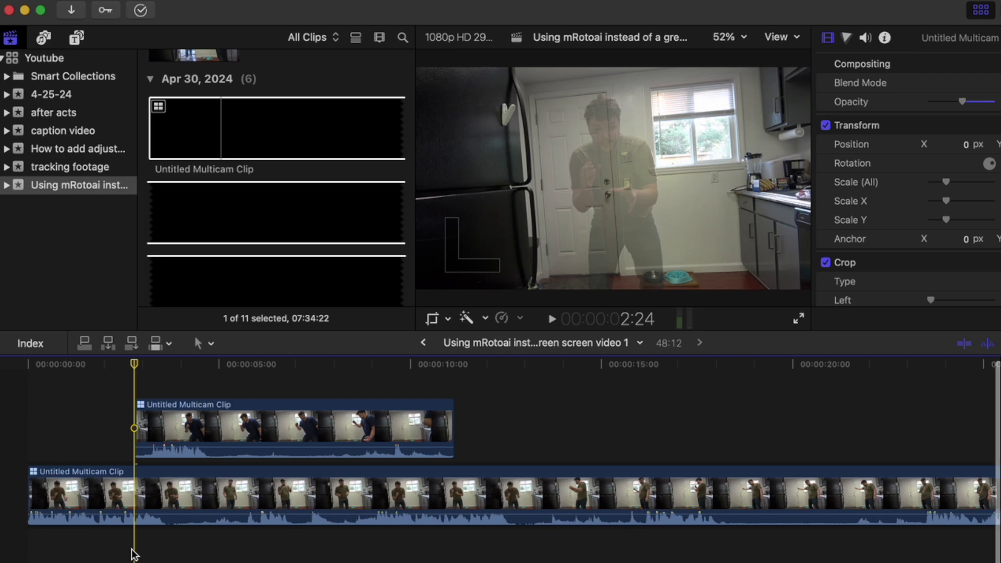
pyautogui.press('super+equal')
pyautogui.press('super+equal')
pyautogui.moveTo(202, 419); pyautogui.dragTo(194, 425)
pyautogui.press('space')
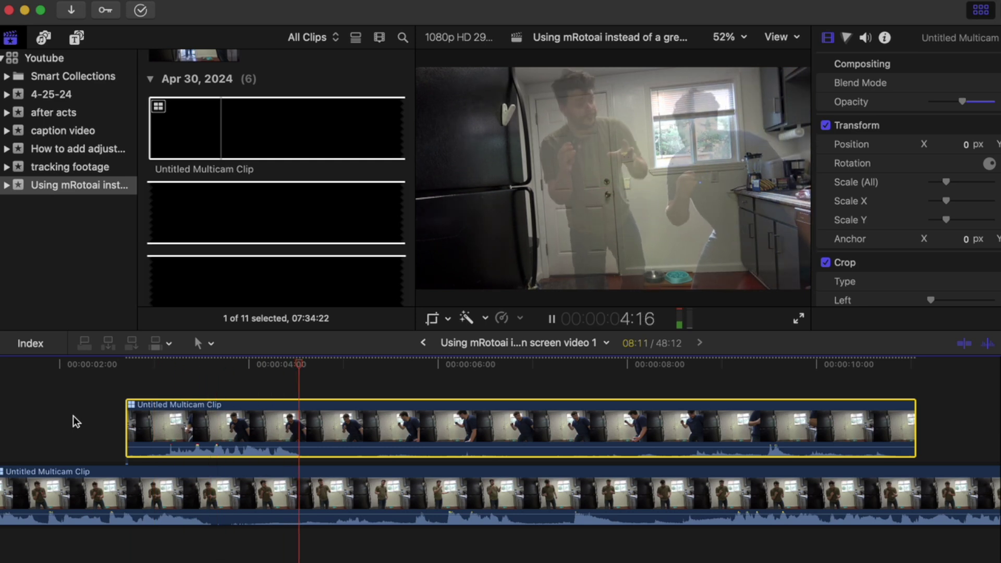
# Shorten the upper multicam clip to 07:13 by trimming its end, and restore its opacity to 100%
pyautogui.press('Down')
pyautogui.press('XF86AudioMute')
pyautogui.hscroll(-5, 73, 421)
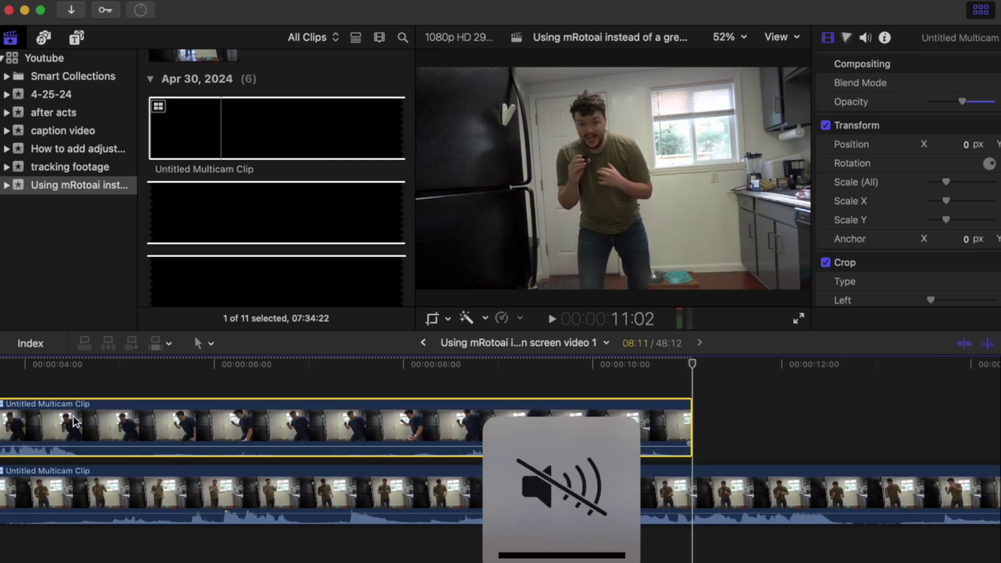
pyautogui.click(129, 416)
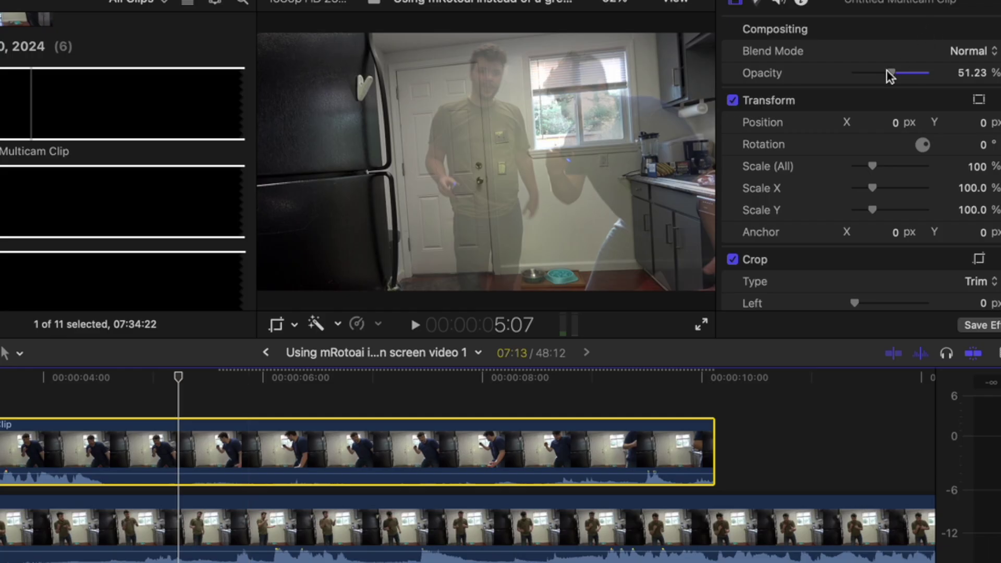
pyautogui.moveTo(888, 72); pyautogui.dragTo(925, 72)
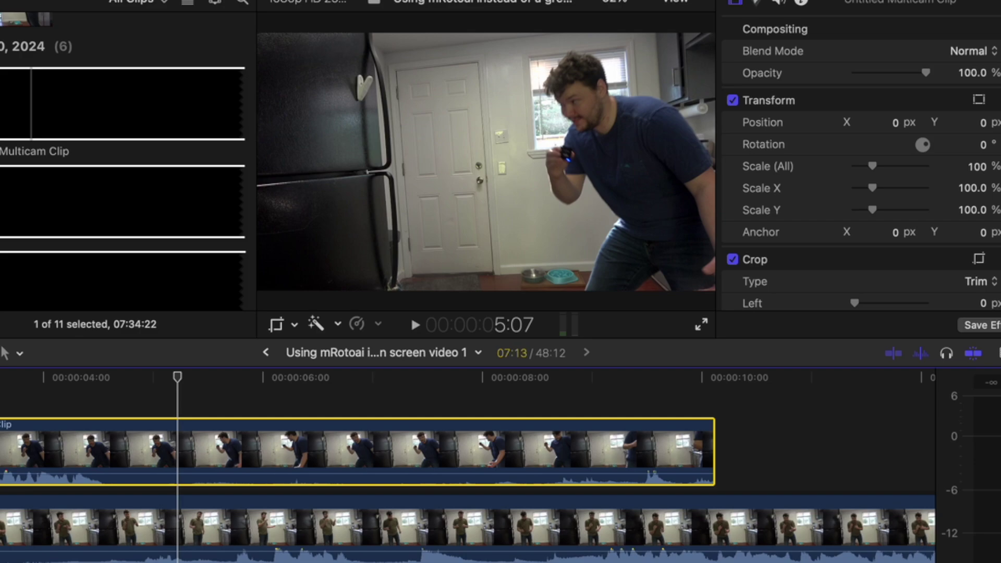
# Apply the mRotoAI effect to the upper multicam clip and view its Precision options
pyautogui.press('super+5')
pyautogui.scroll(-12, 477, 552)
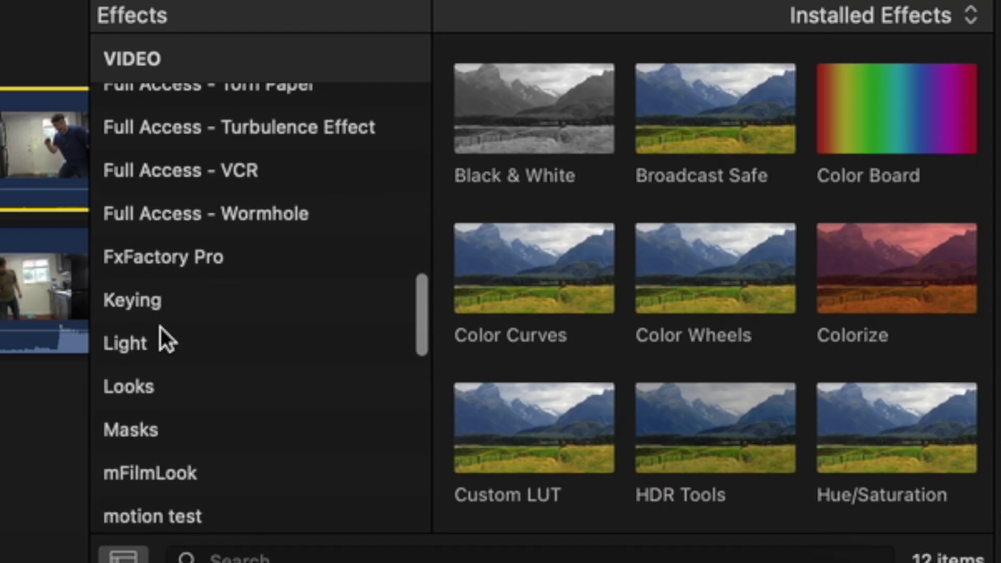
pyautogui.scroll(-3, 477, 550)
pyautogui.scroll(-1, 158, 326)
pyautogui.click(150, 405)
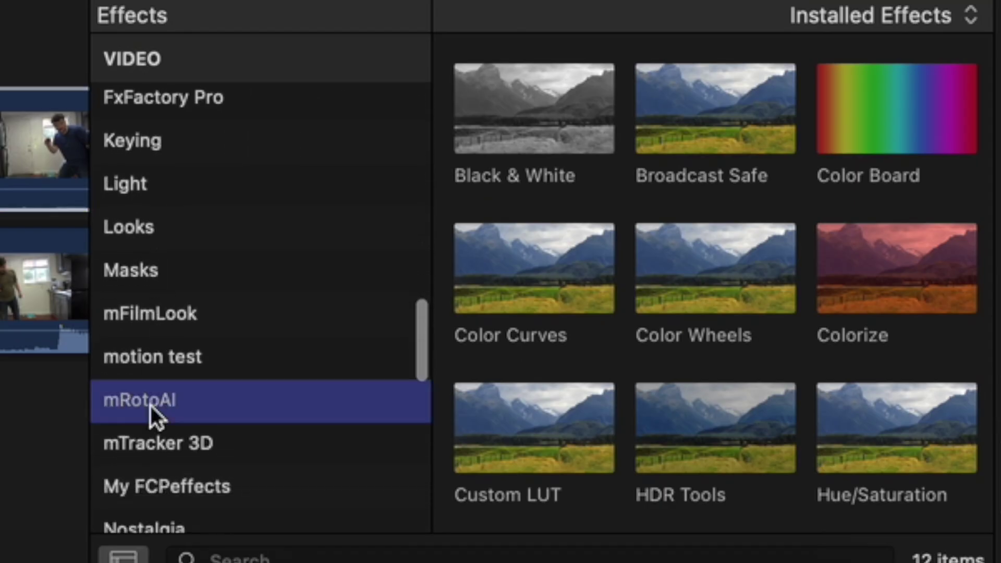
pyautogui.doubleClick(490, 101)
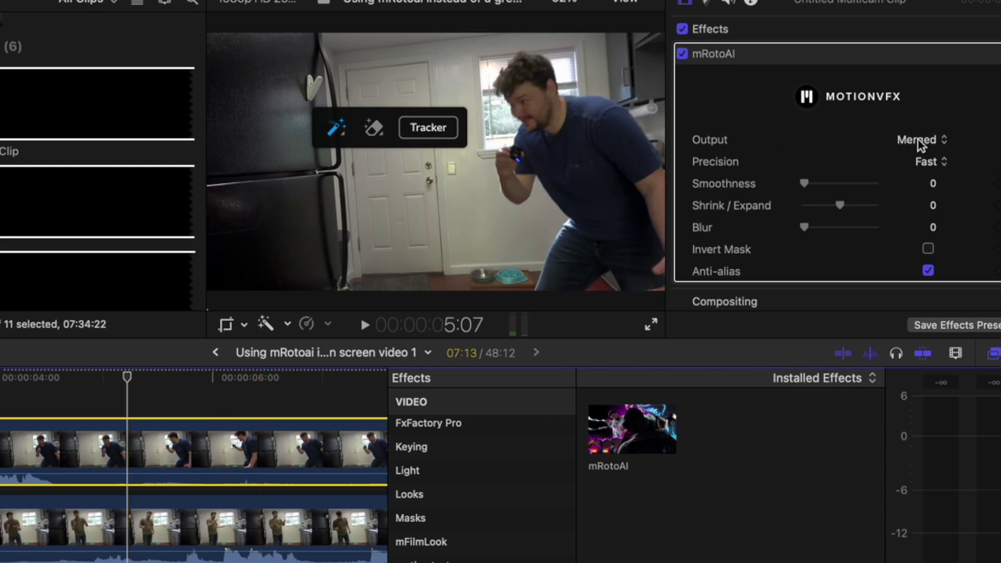
pyautogui.scroll(-1, 825, 197)
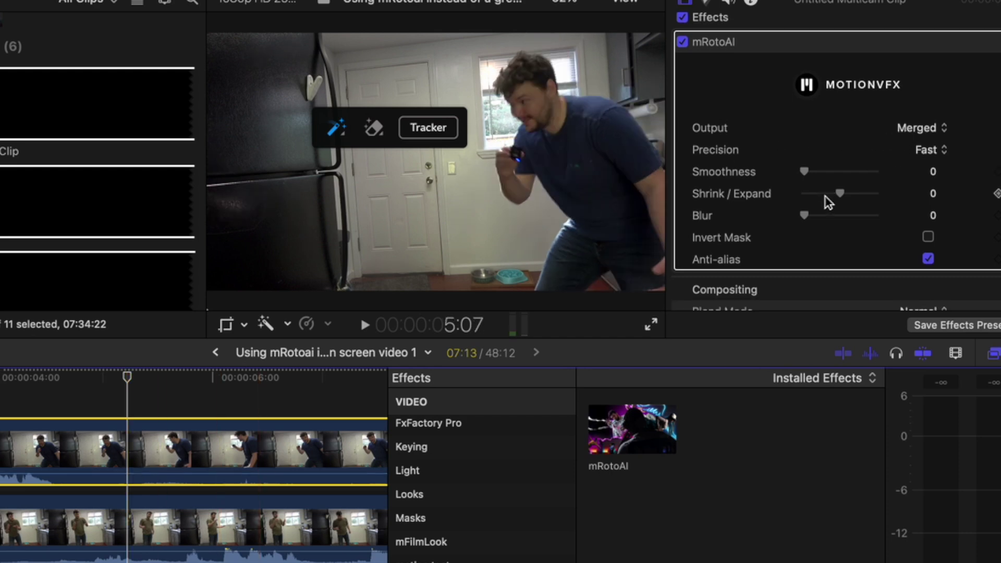
pyautogui.click(928, 152)
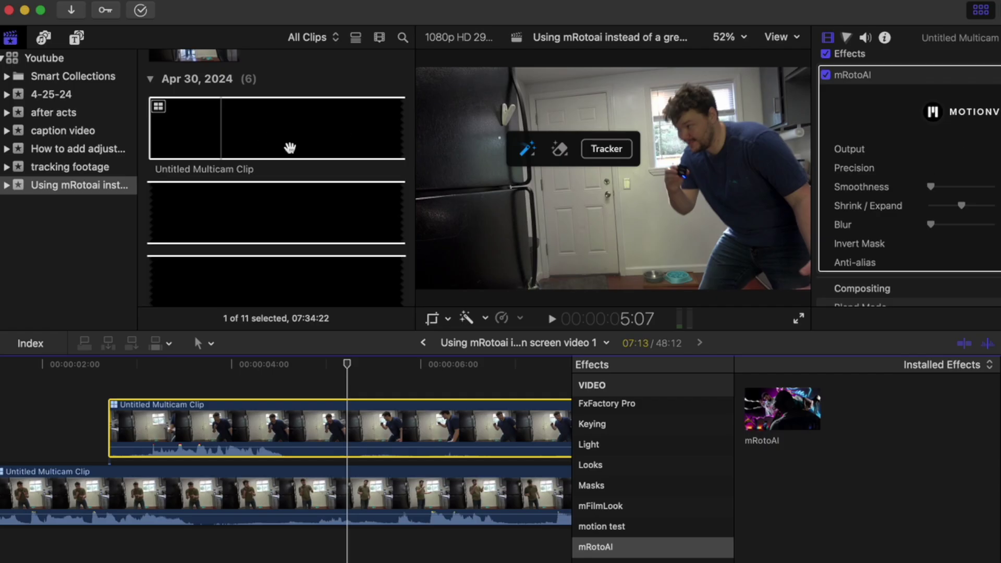
# Open the finished green screen video project, examine the mRotoAI settings on the clips inside its compound clip, and return to video 1
pyautogui.scroll(5, 290, 148)
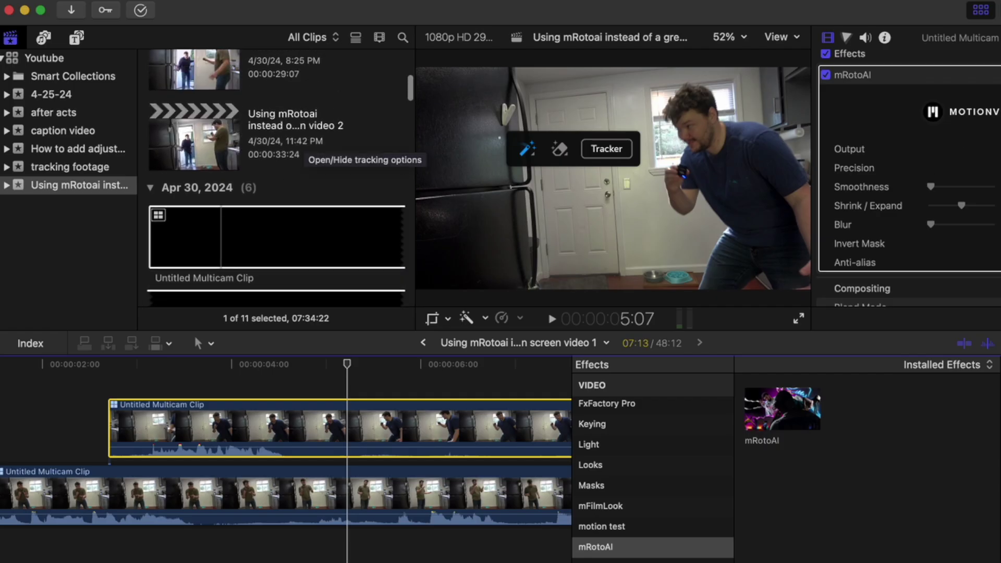
pyautogui.doubleClick(274, 209)
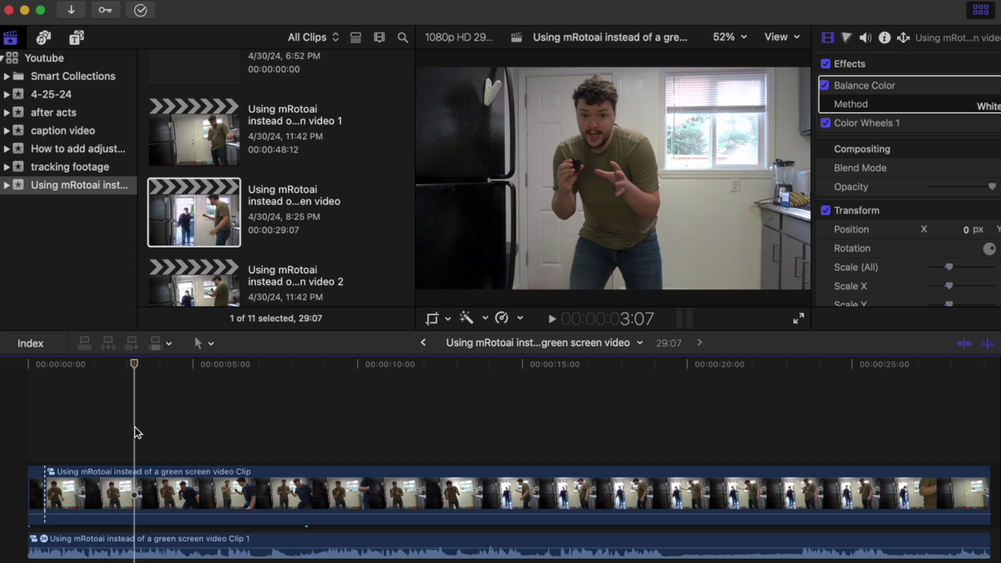
pyautogui.click(202, 423)
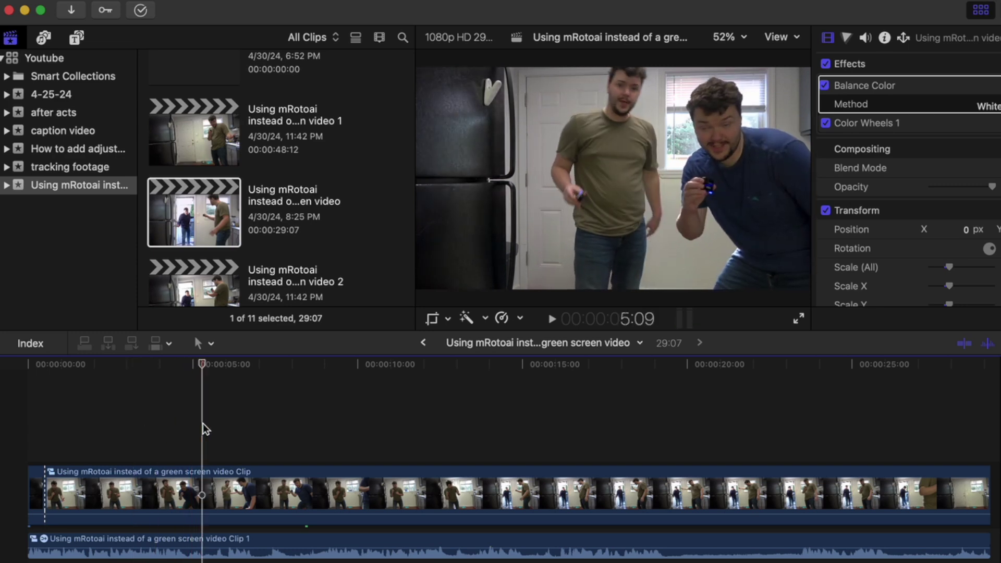
pyautogui.doubleClick(206, 490)
pyautogui.scroll(-3, 899, 256)
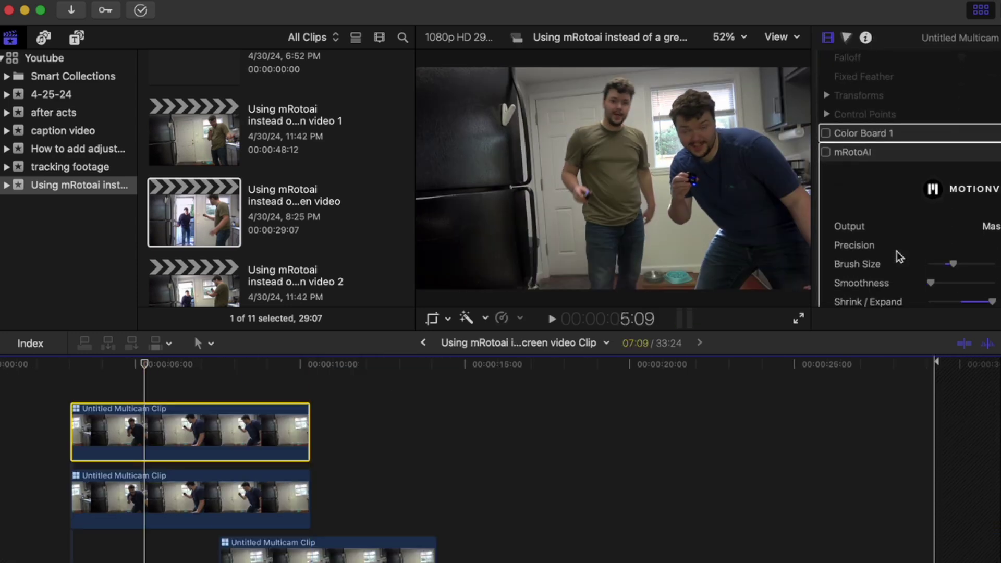
pyautogui.scroll(-5, 899, 255)
pyautogui.scroll(5, 899, 256)
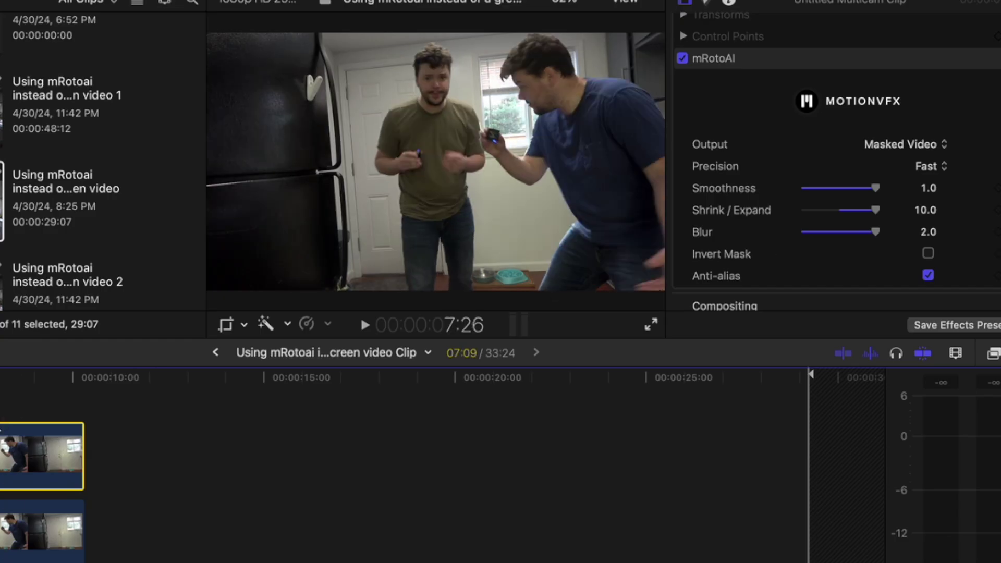
pyautogui.click(5, 532)
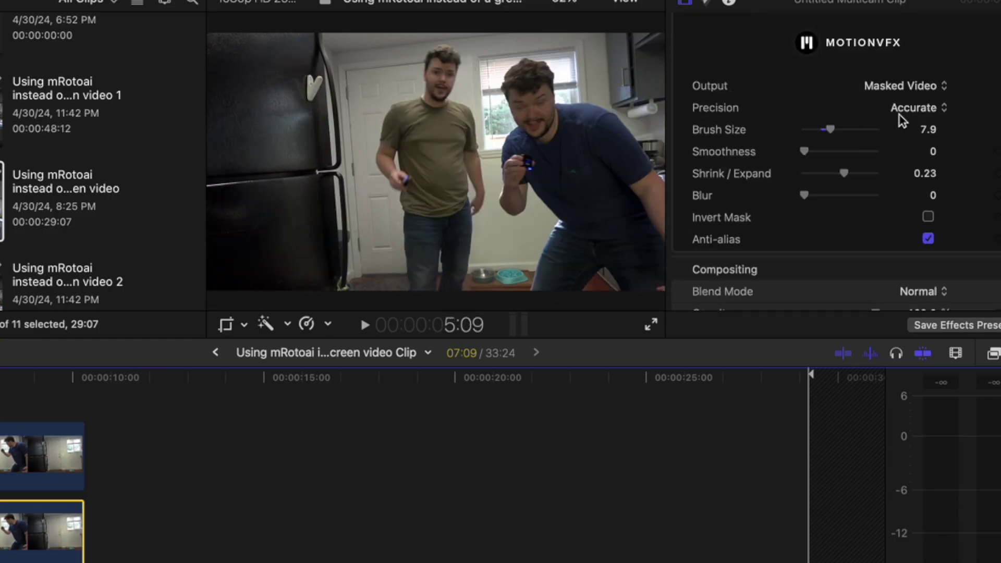
pyautogui.click(216, 353)
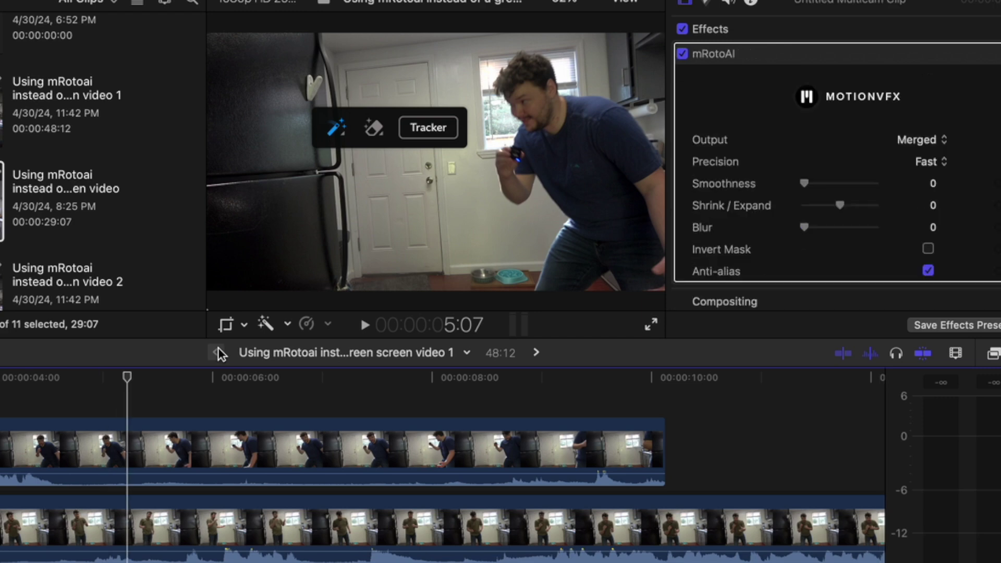
# Mask the man in blue on the upper clip with the mRotoAI magic brush, including the device in his hand
pyautogui.click(112, 447)
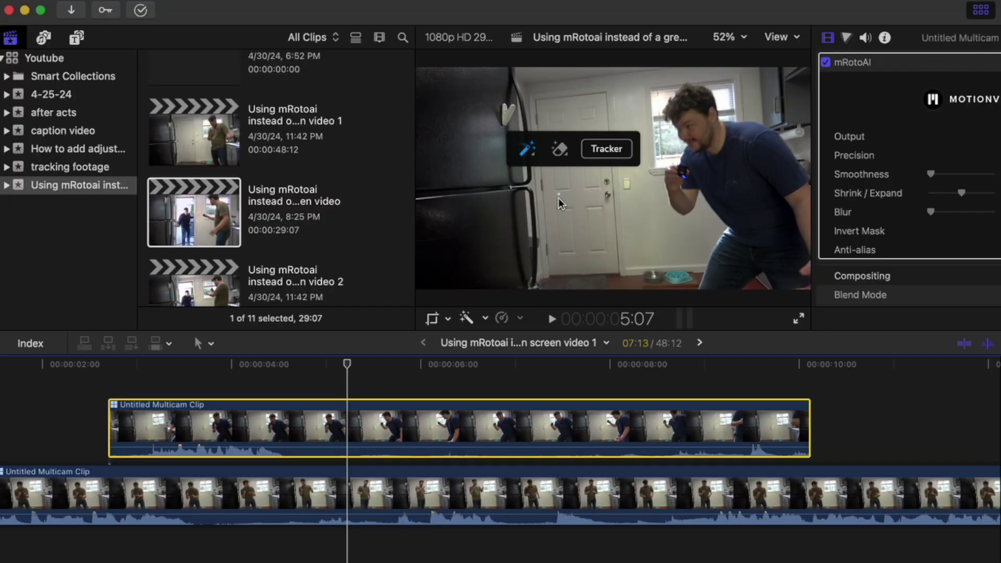
pyautogui.click(705, 107)
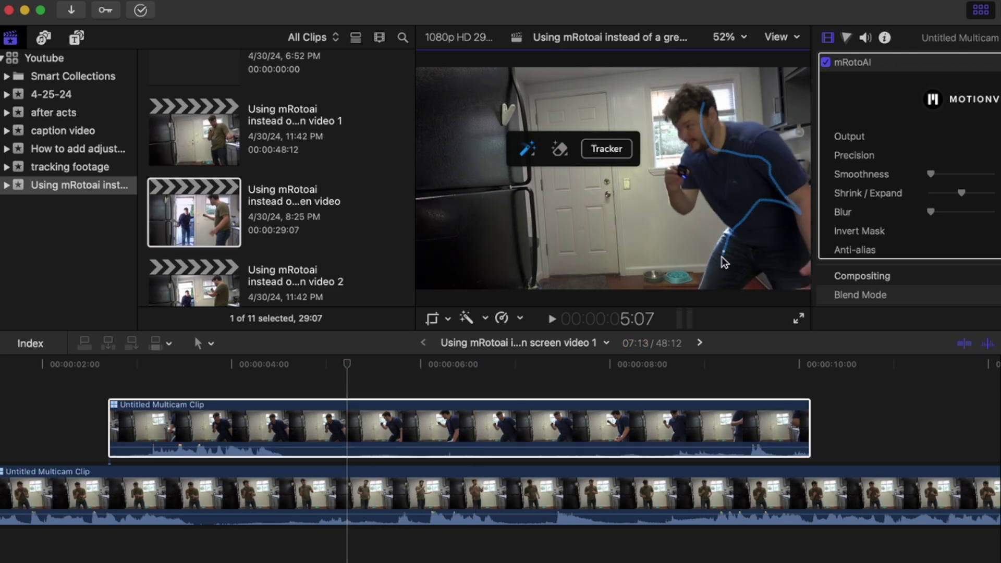
pyautogui.moveTo(722, 258); pyautogui.dragTo(713, 278)
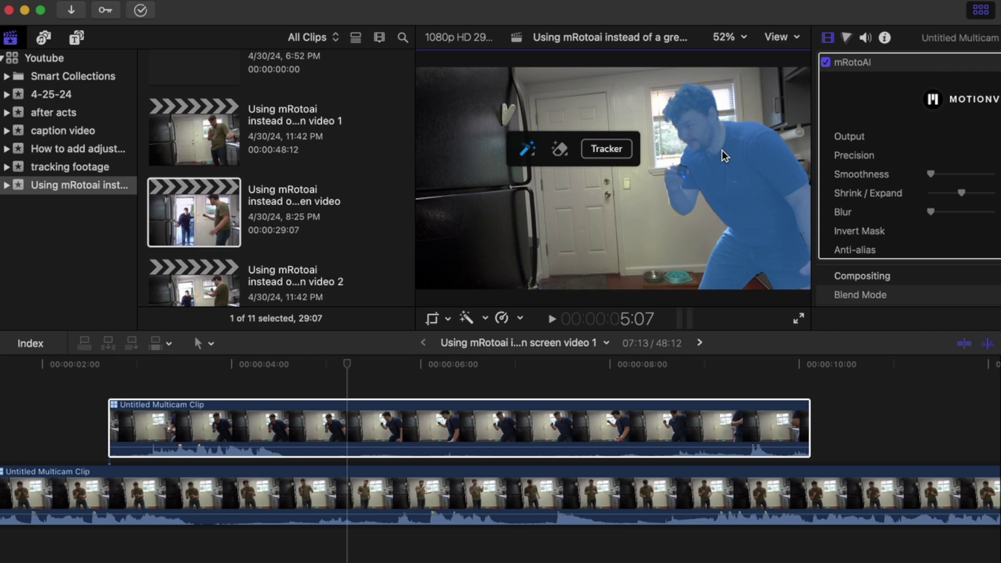
pyautogui.click(339, 430)
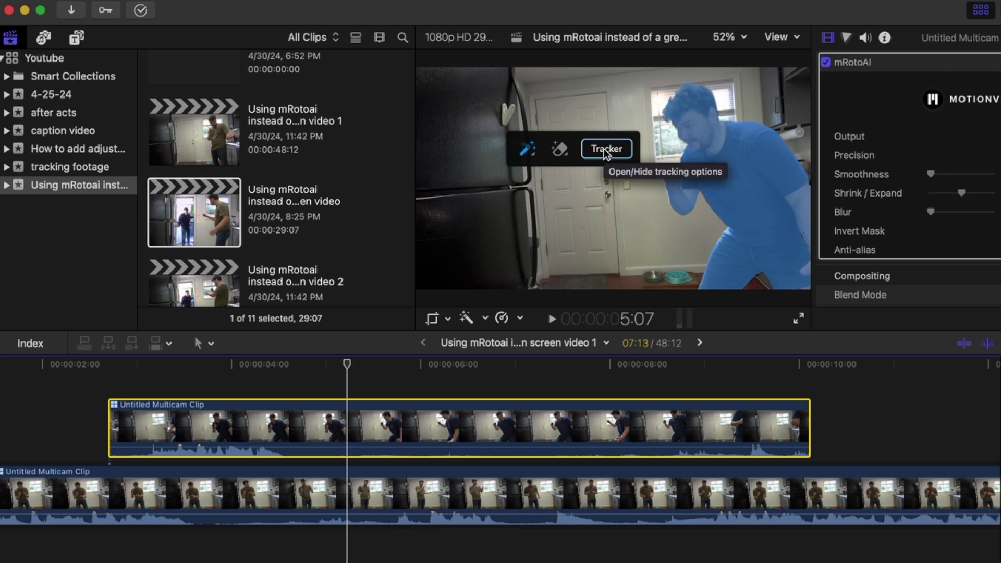
pyautogui.click(690, 177)
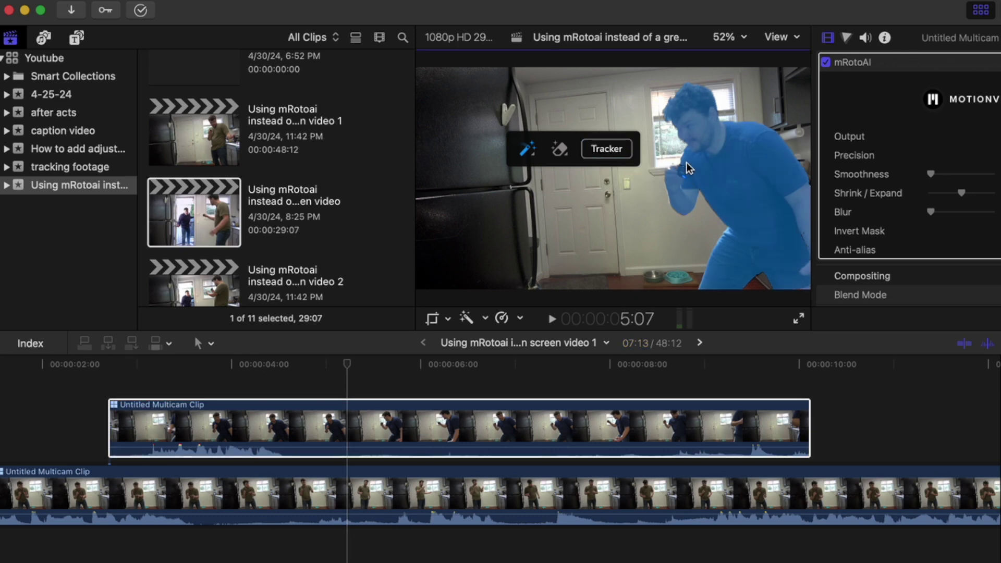
# Track the mRotoAI mask forward and backward from the current frame through the upper clip
pyautogui.click(606, 149)
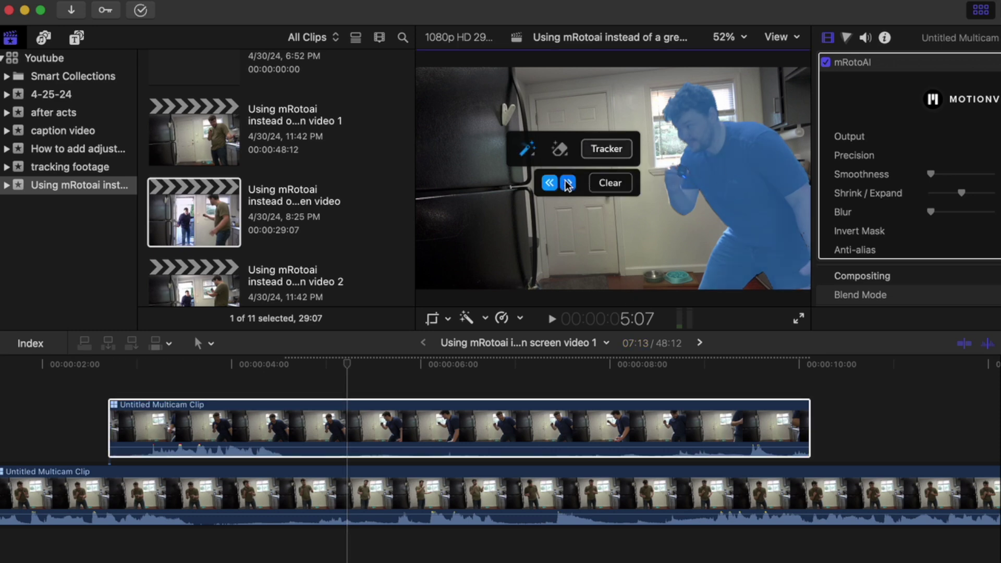
pyautogui.click(568, 182)
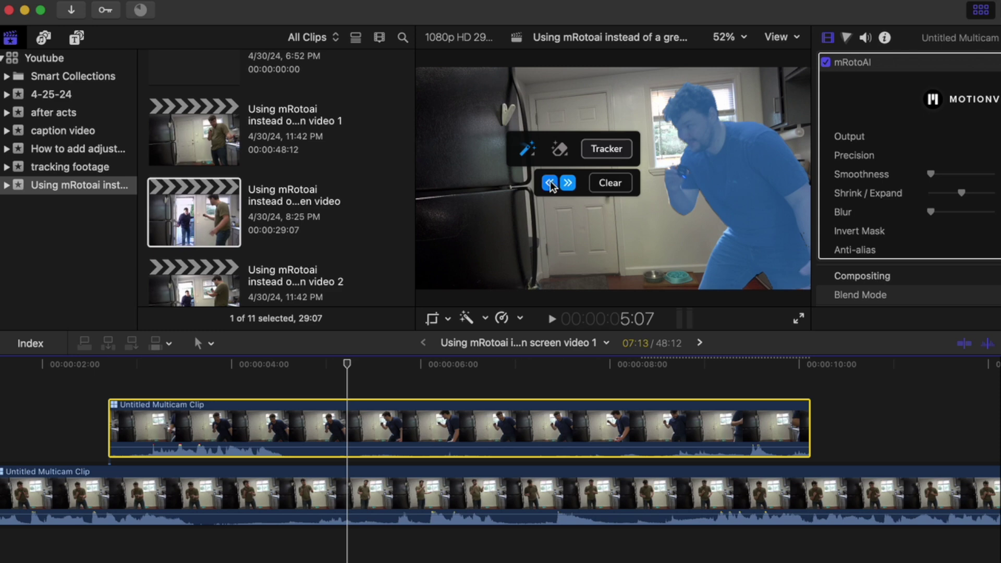
pyautogui.click(550, 184)
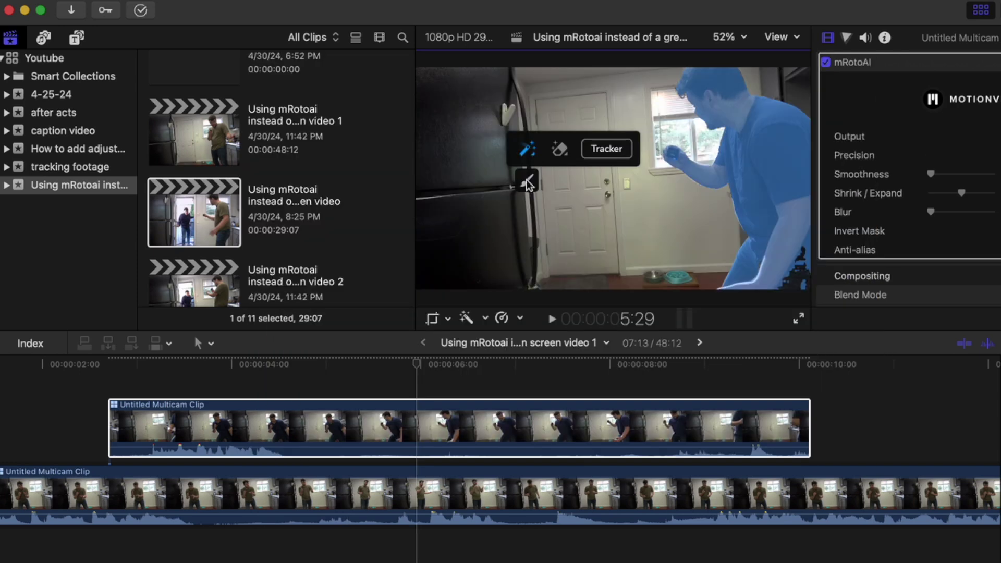
# Switch mRotoAI to the manual brush and go back through the frames to check the mask around the man's arm
pyautogui.click(527, 182)
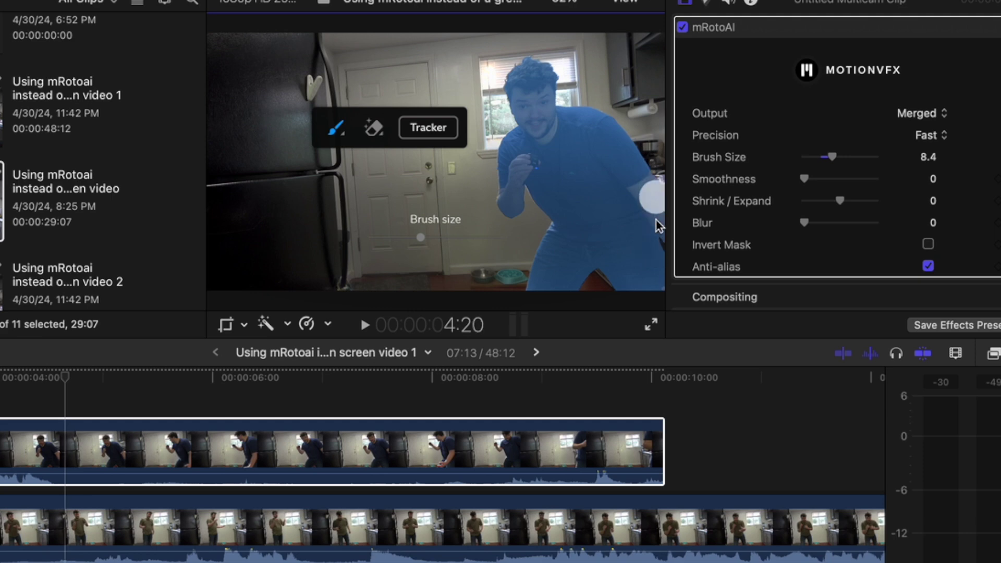
pyautogui.press('Left')
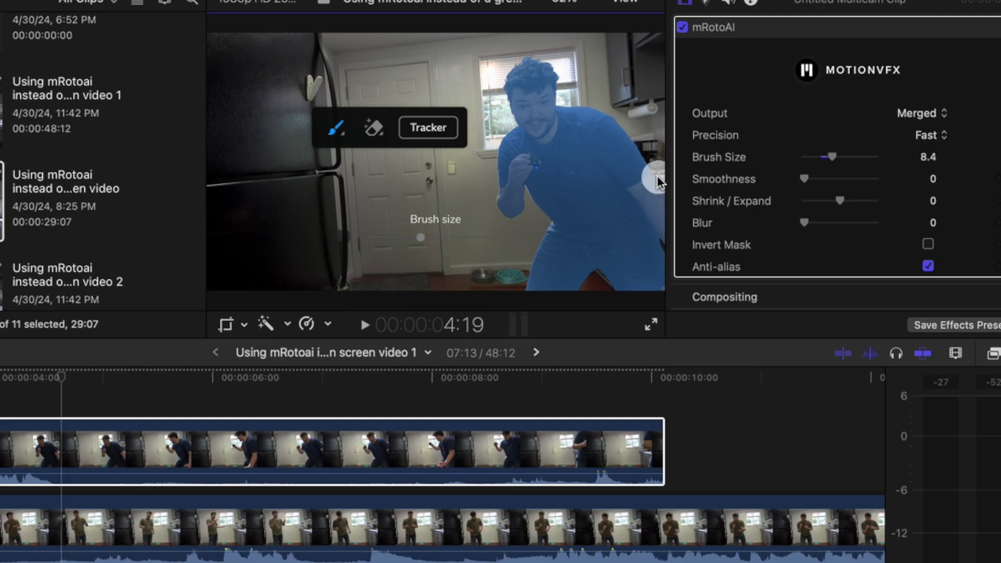
pyautogui.press('Left')
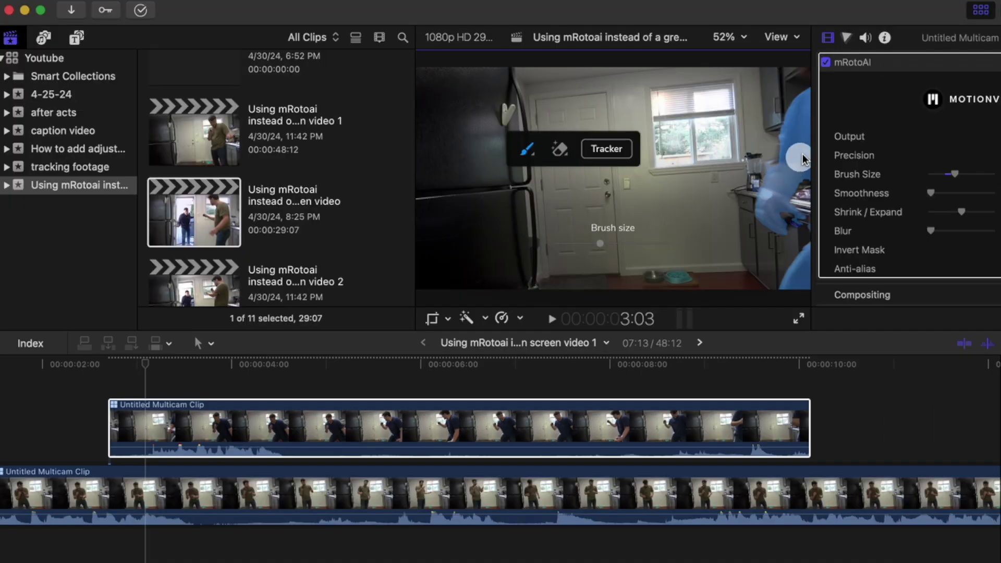
pyautogui.press('Left')
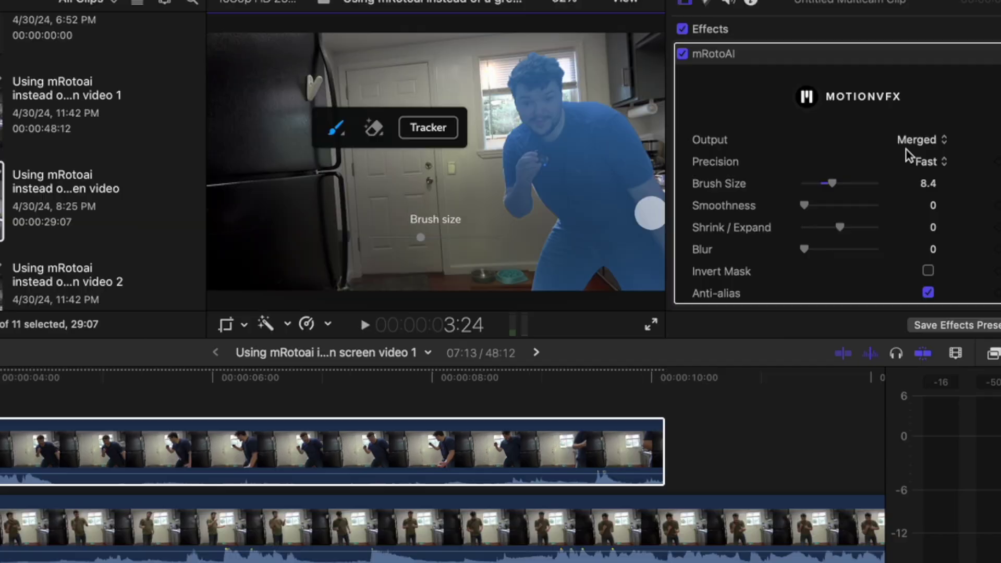
# Set the mRotoAI output to Masked Video, expand the mask by 0.46, and play back the combined shot
pyautogui.click(915, 142)
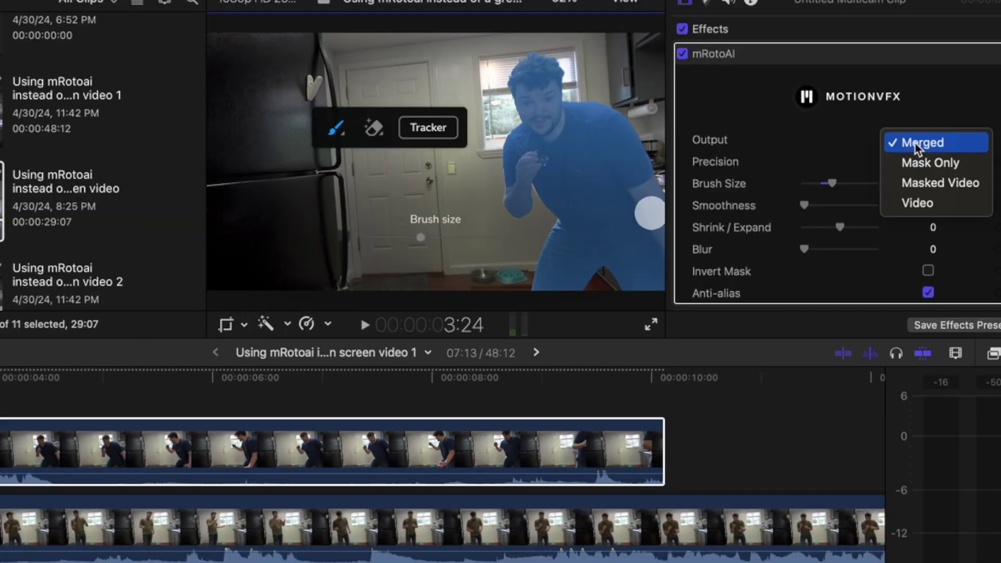
pyautogui.click(921, 183)
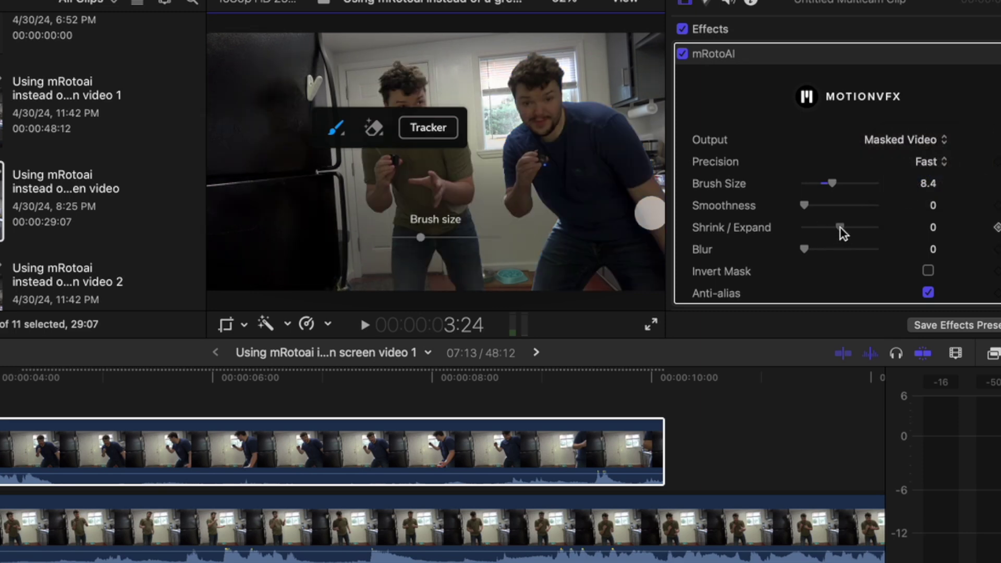
pyautogui.moveTo(840, 226); pyautogui.dragTo(842, 227)
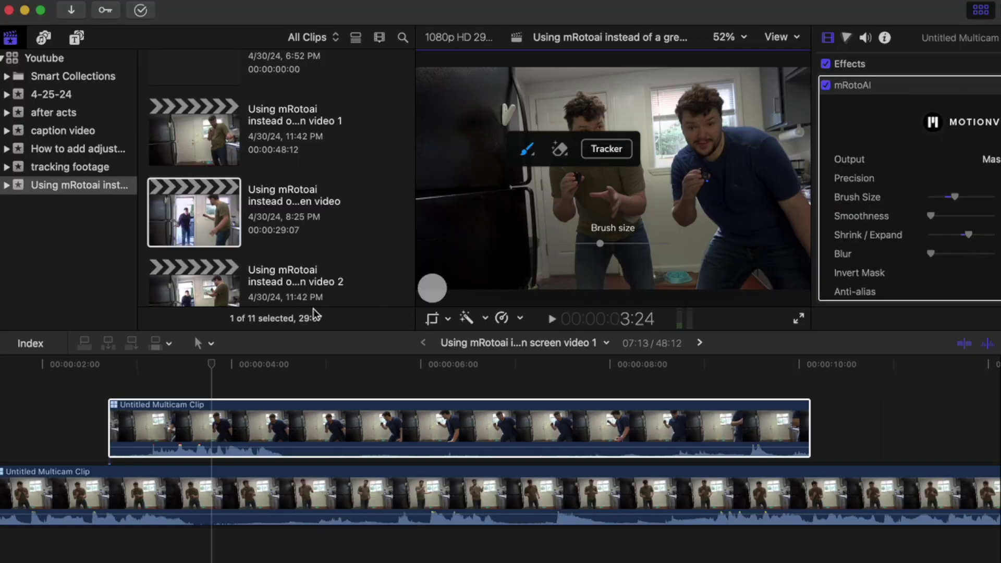
pyautogui.click(114, 374)
pyautogui.press('space')
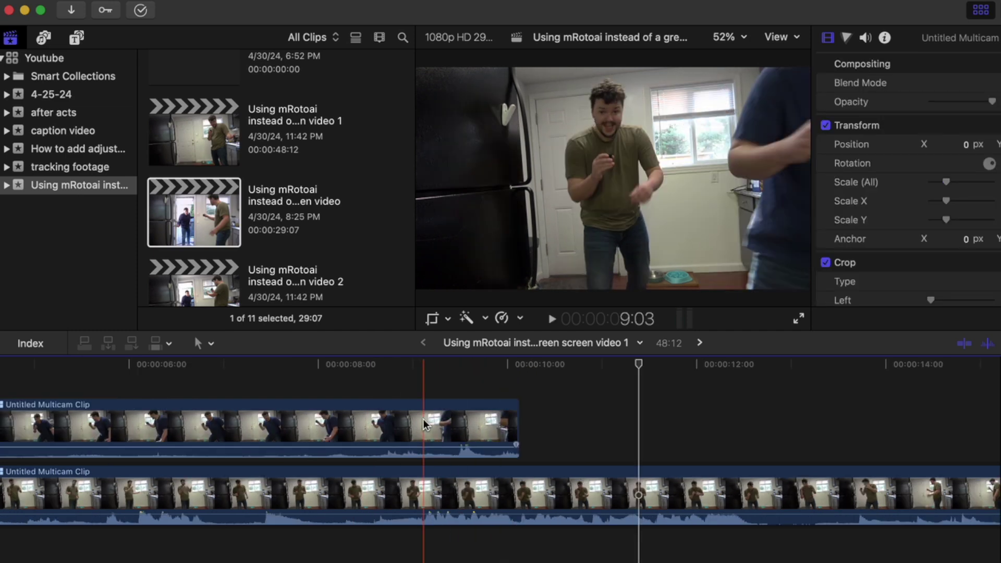
# Detach the audio from the masked upper clip and trim the end of that audio back to about 8:14
pyautogui.rightClick(423, 423)
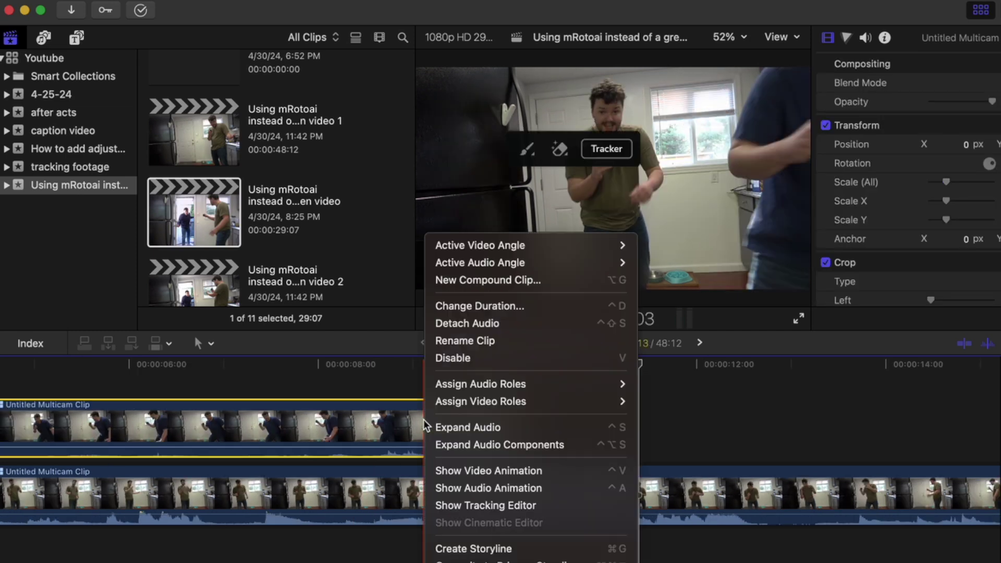
pyautogui.click(476, 326)
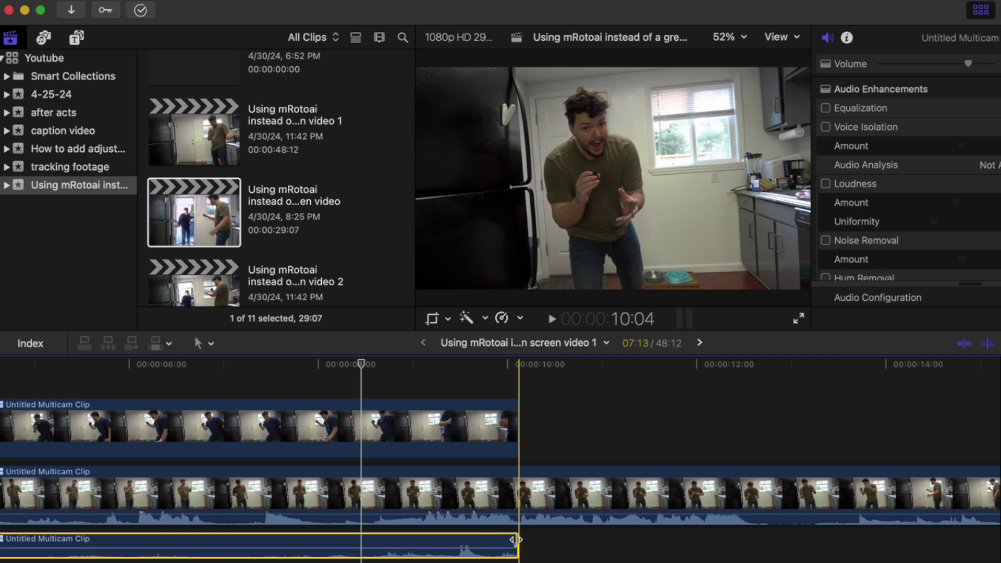
pyautogui.moveTo(515, 540); pyautogui.dragTo(372, 537)
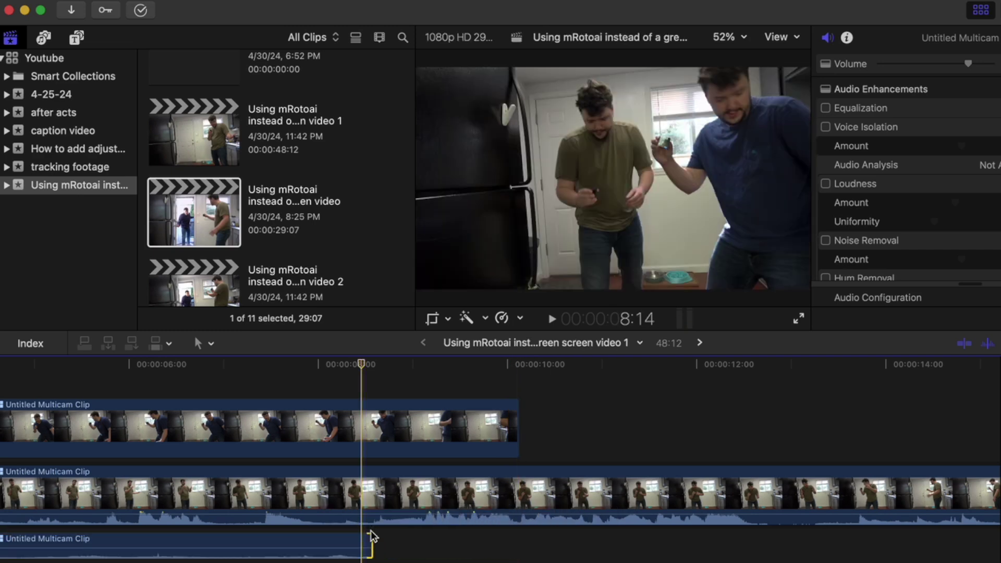
# Move the clip of the man outside the window earlier in the timeline, stacking it above the masked clip near 8:17
pyautogui.press('super+minus')
pyautogui.press('super+minus')
pyautogui.press('super+minus')
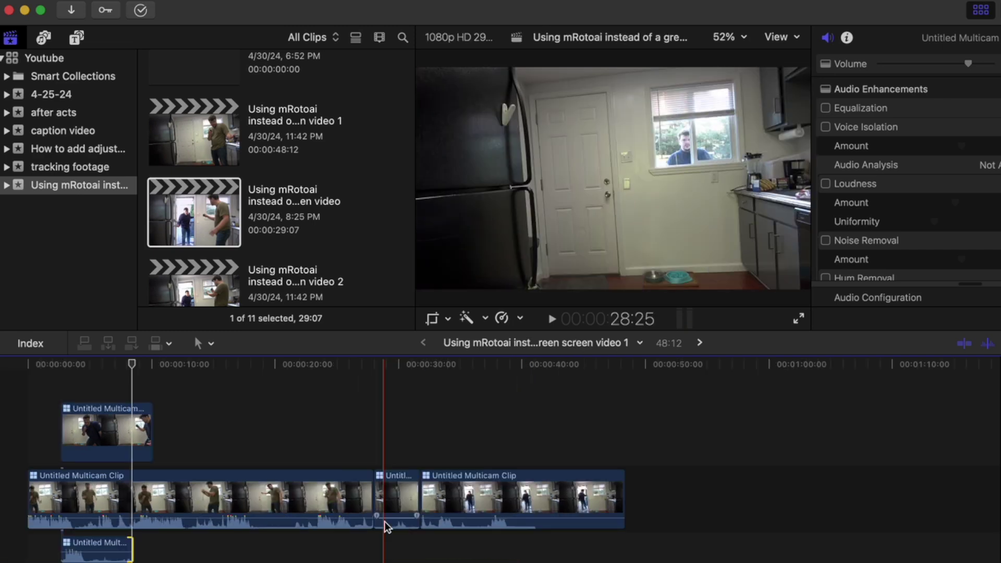
pyautogui.press('super+equal')
pyautogui.press('super+equal')
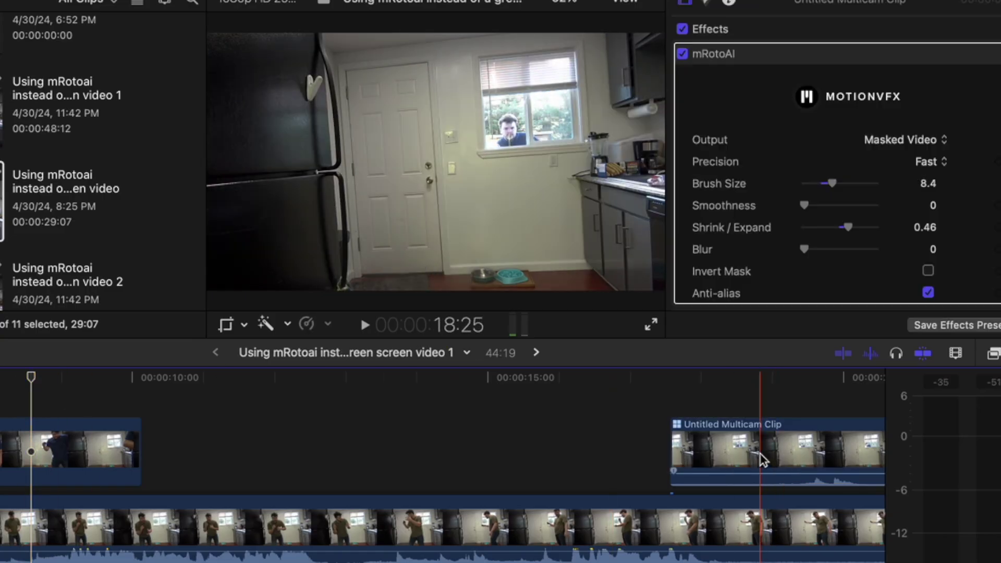
pyautogui.moveTo(777, 449); pyautogui.dragTo(123, 409)
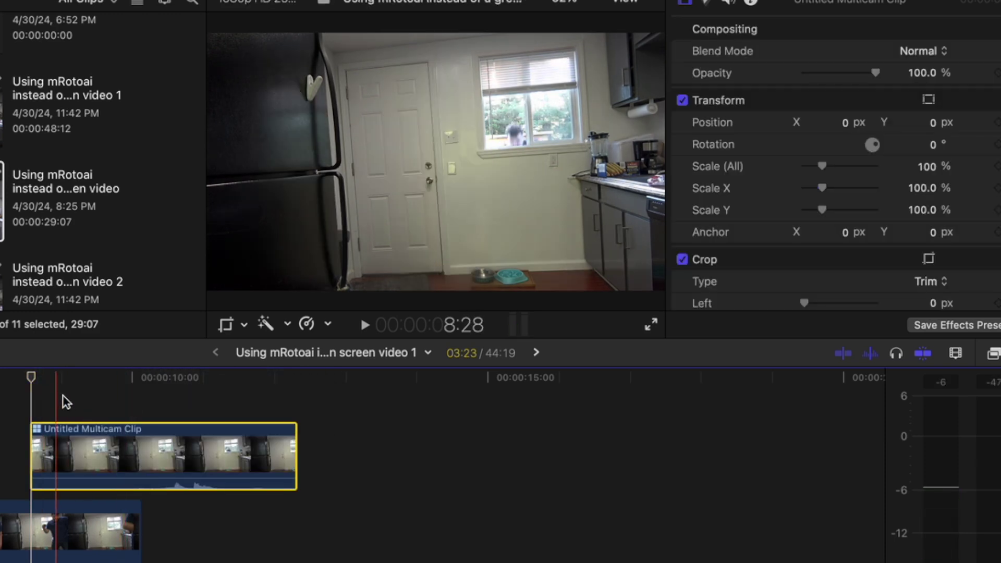
# Lower the window clip's opacity to about half and place the clip beneath the masked clip of the man in blue
pyautogui.click(66, 404)
pyautogui.click(69, 451)
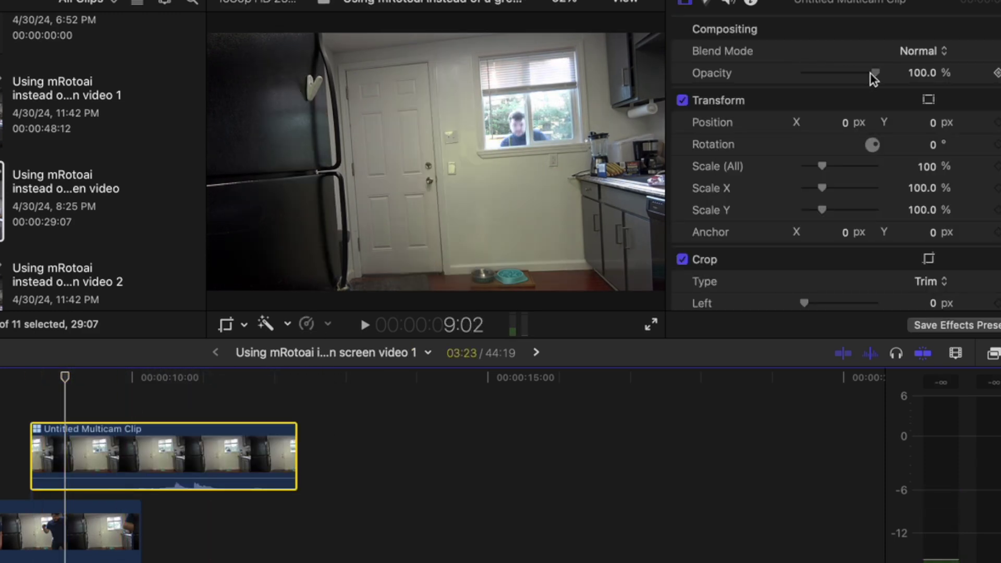
pyautogui.click(261, 380)
pyautogui.press('space')
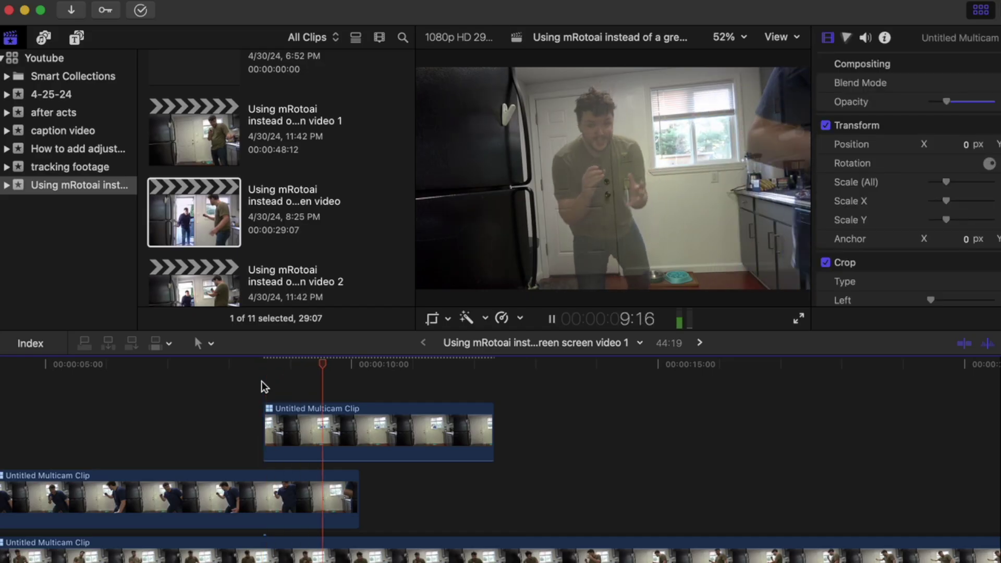
pyautogui.press('space')
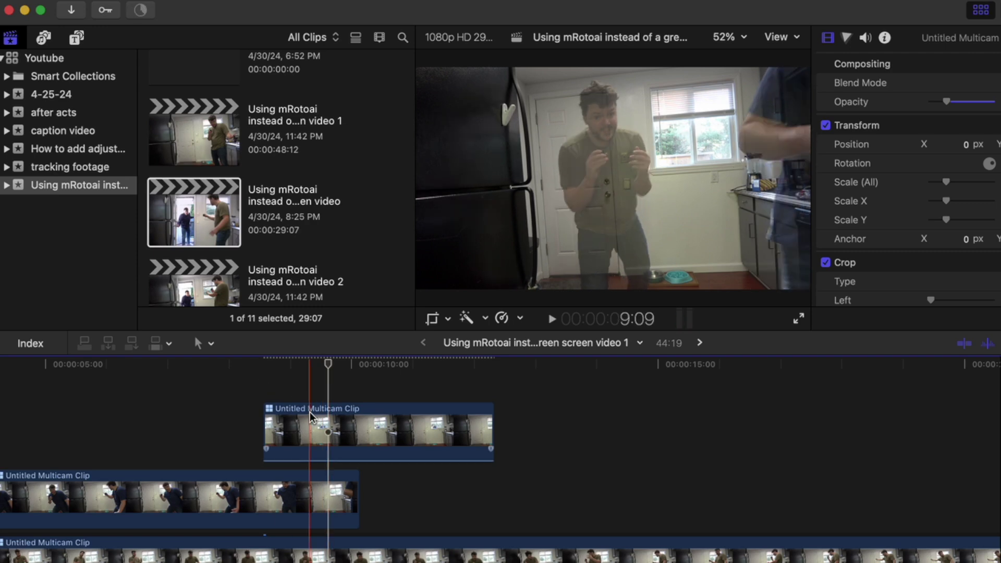
pyautogui.click(268, 388)
pyautogui.moveTo(283, 420); pyautogui.dragTo(286, 497)
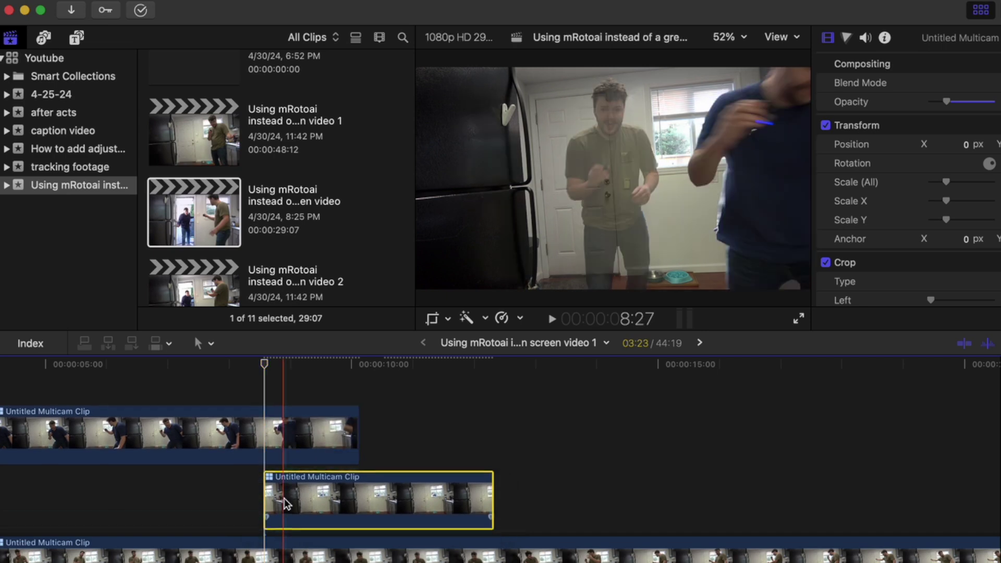
# Apply a Draw Mask to the window clip, outline the kitchen window with it, and restore the clip's opacity to 100%
pyautogui.click(319, 376)
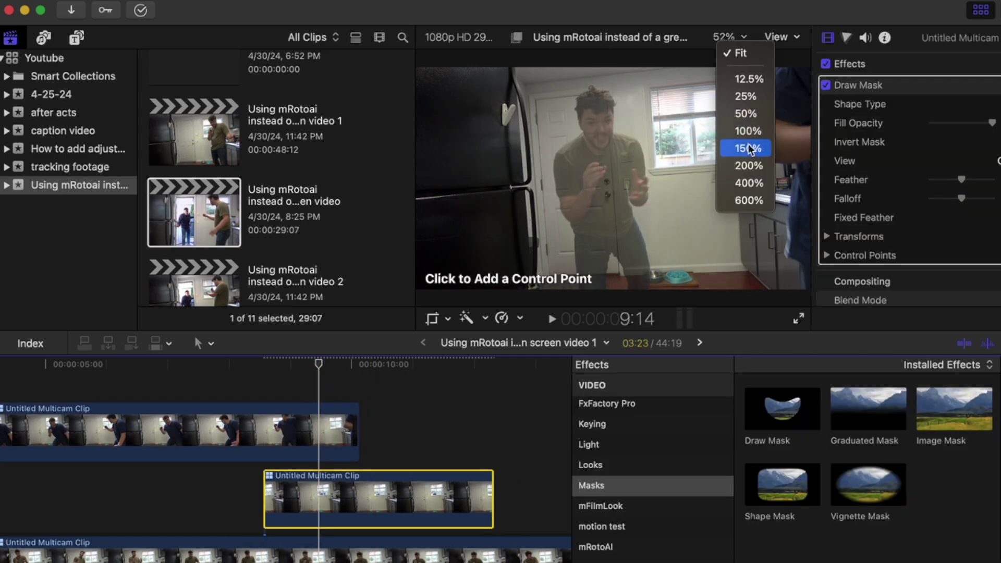
pyautogui.click(749, 148)
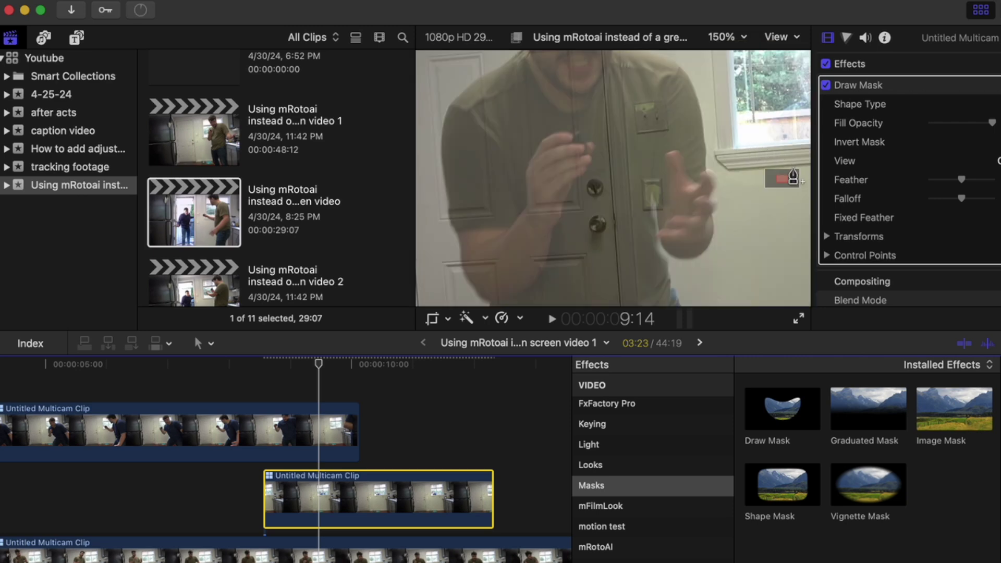
pyautogui.moveTo(782, 177); pyautogui.dragTo(794, 165)
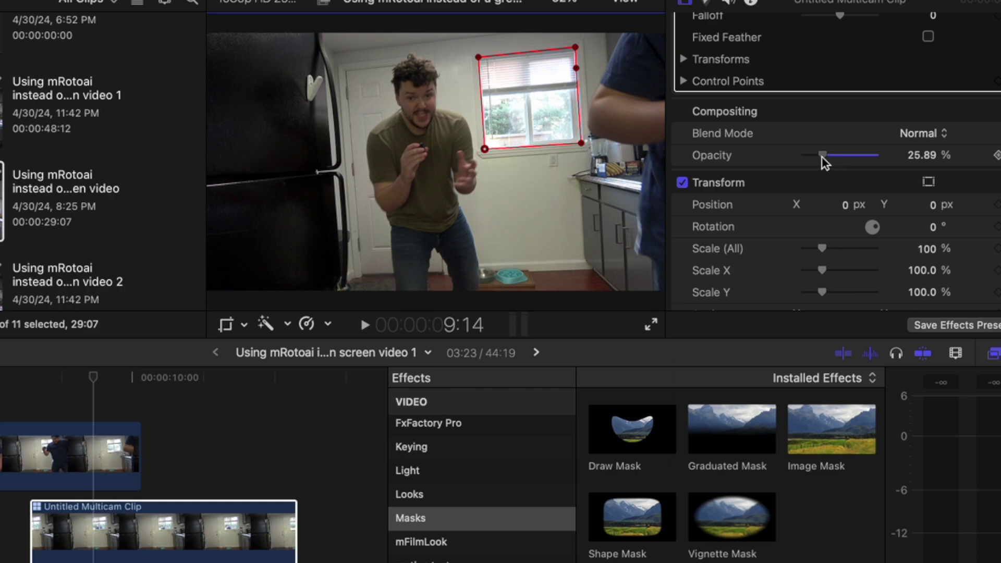
pyautogui.moveTo(823, 159); pyautogui.dragTo(915, 163)
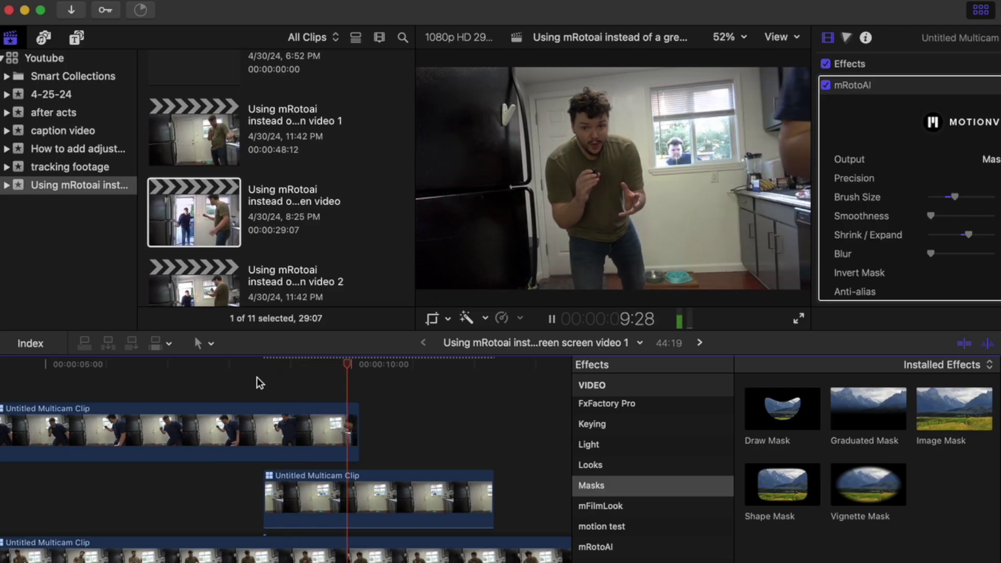
# Reshape the lower-left corner of the window's Draw Mask with an extra control point so it clears the other man's arm
pyautogui.click(262, 380)
pyautogui.click(727, 36)
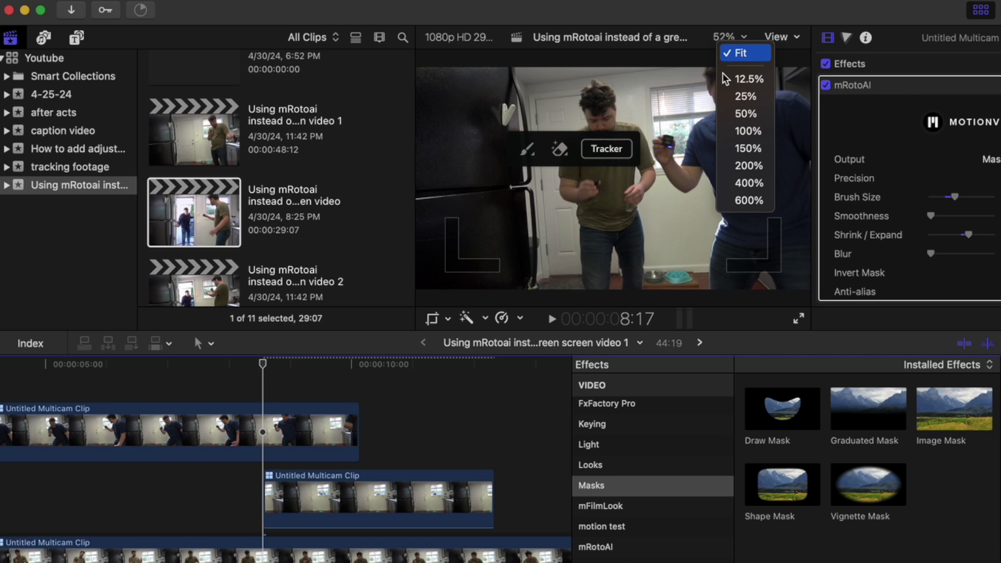
pyautogui.click(748, 166)
pyautogui.moveTo(793, 173); pyautogui.dragTo(785, 176)
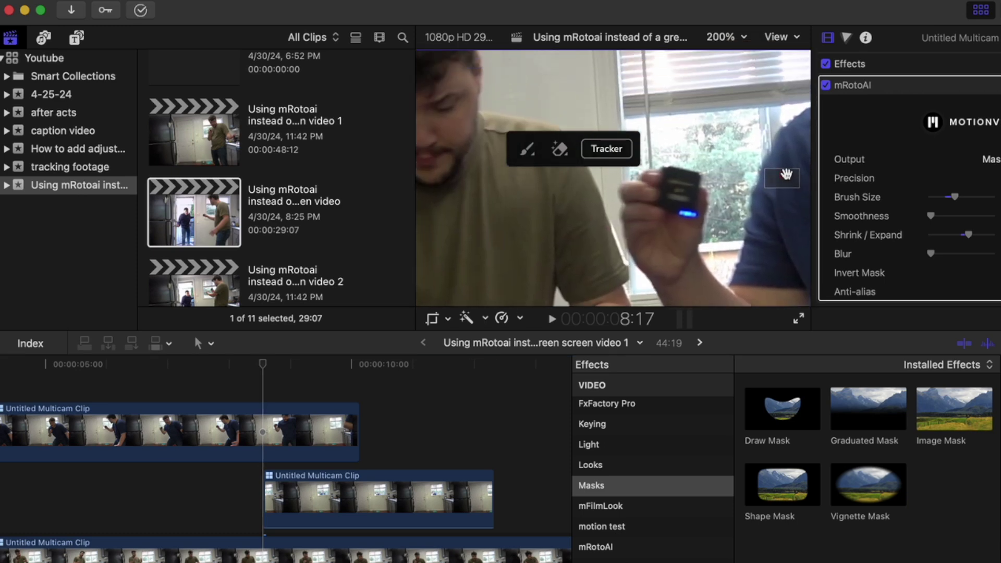
pyautogui.press('space')
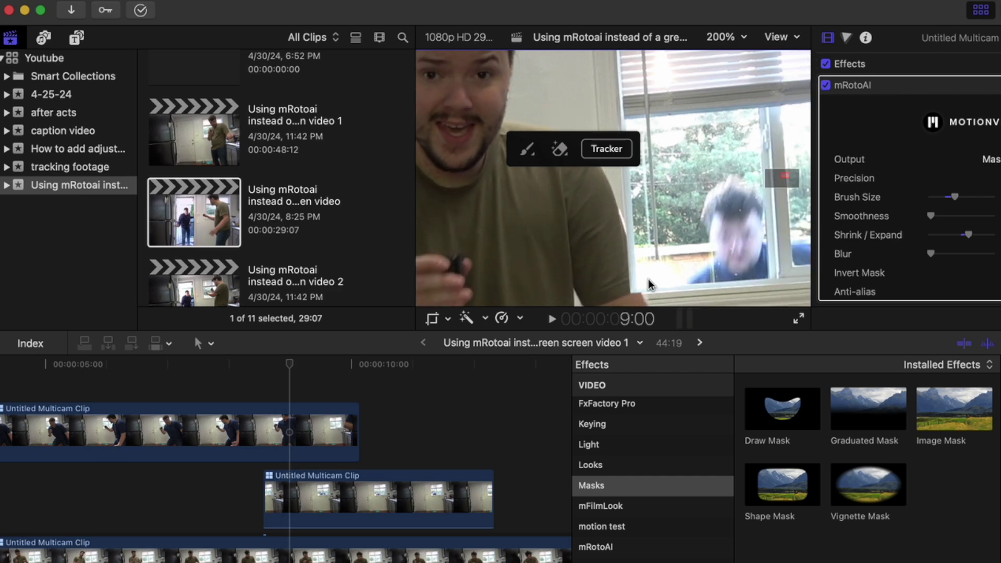
pyautogui.moveTo(783, 173); pyautogui.dragTo(782, 176)
pyautogui.click(298, 490)
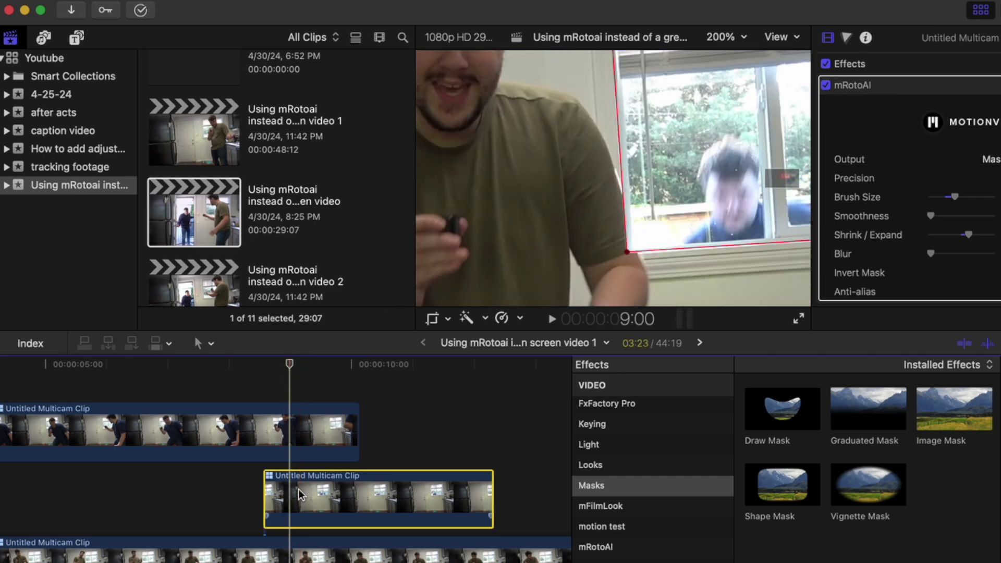
pyautogui.moveTo(631, 257); pyautogui.dragTo(652, 211)
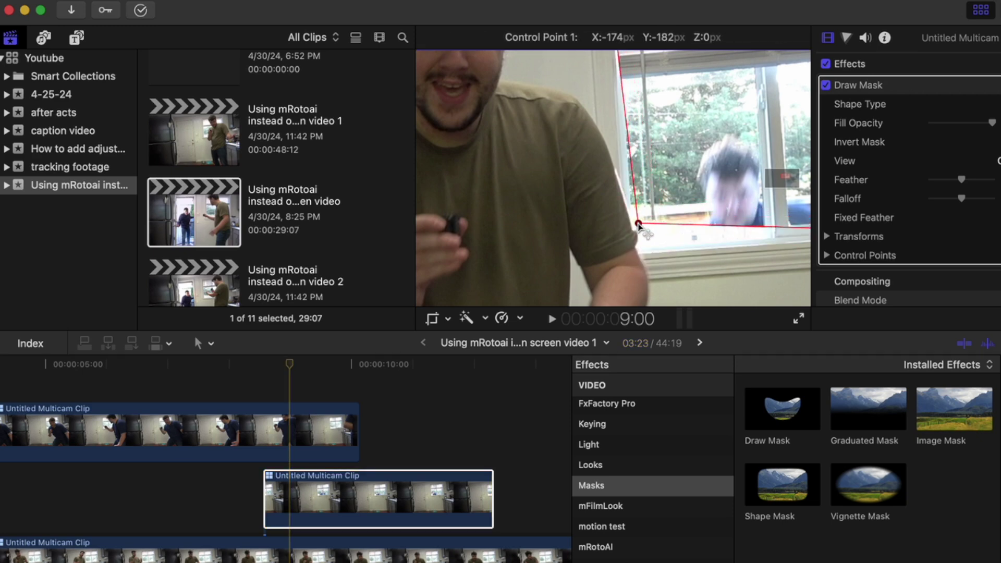
pyautogui.moveTo(634, 217); pyautogui.dragTo(653, 245)
pyautogui.keyDown('alt'); pyautogui.click(656, 221); pyautogui.keyUp('alt')
pyautogui.moveTo(653, 245); pyautogui.dragTo(644, 248)
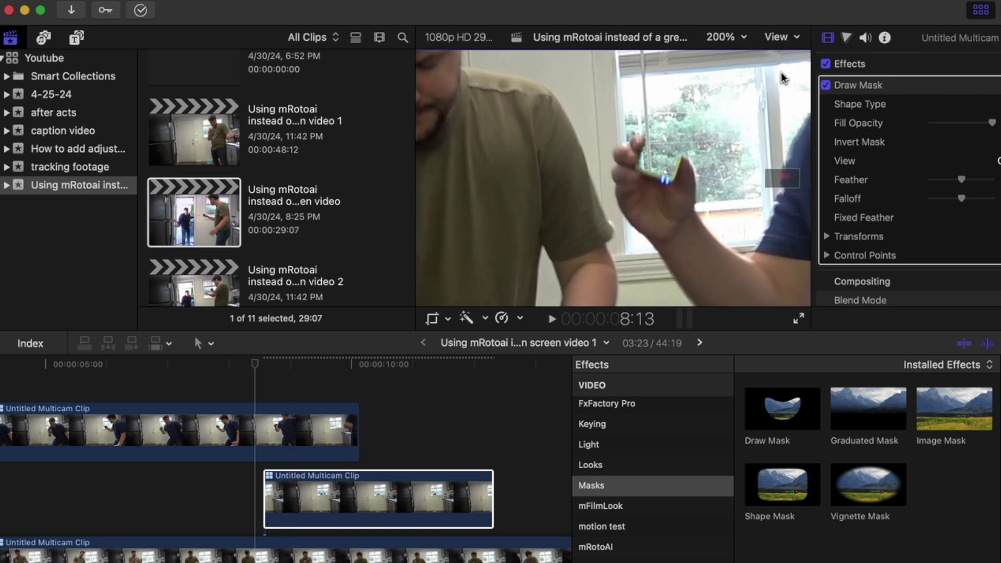
# Extend the start of the window clip back to about 8:06, giving it a duration of 4:04
pyautogui.press('Right')
pyautogui.press('Right')
pyautogui.press('Right')
pyautogui.press('Right')
pyautogui.press('Right')
pyautogui.press('Right')
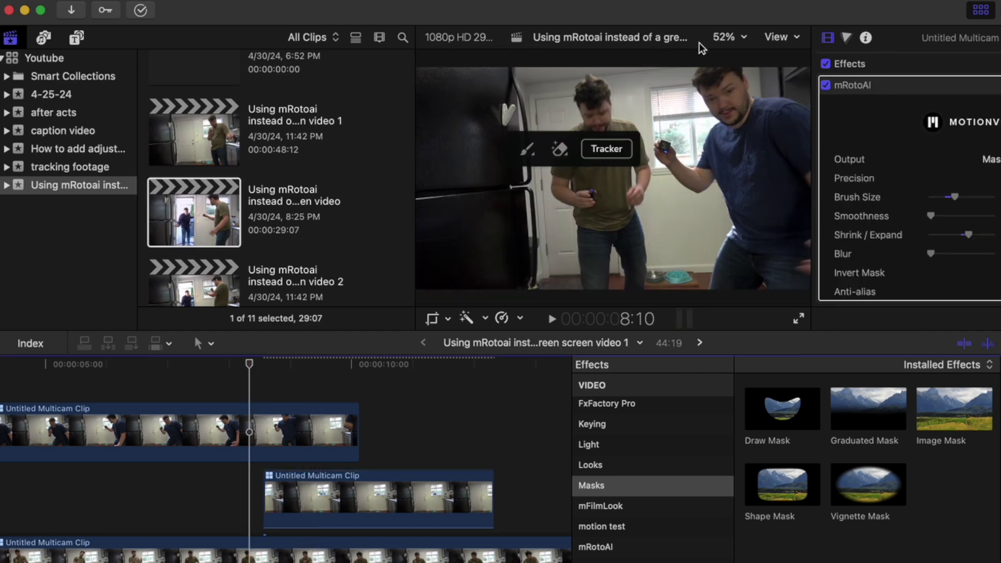
pyautogui.click(736, 39)
pyautogui.click(749, 149)
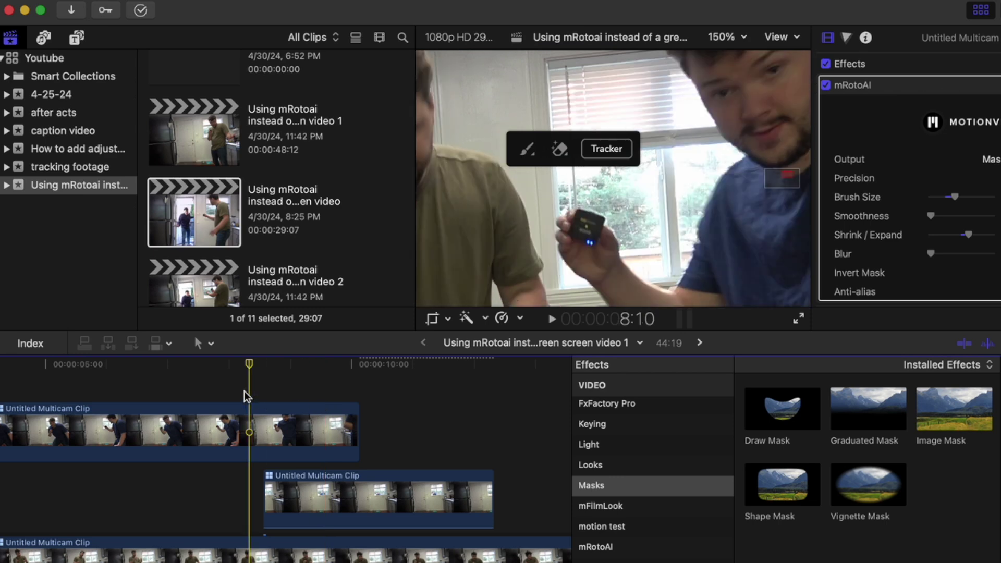
pyautogui.click(208, 385)
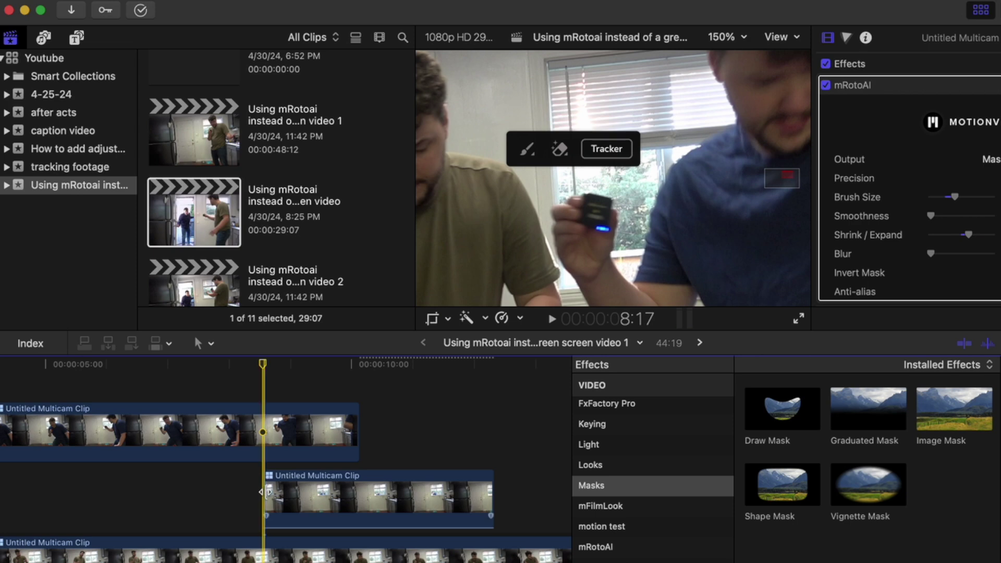
pyautogui.moveTo(266, 495); pyautogui.dragTo(243, 492)
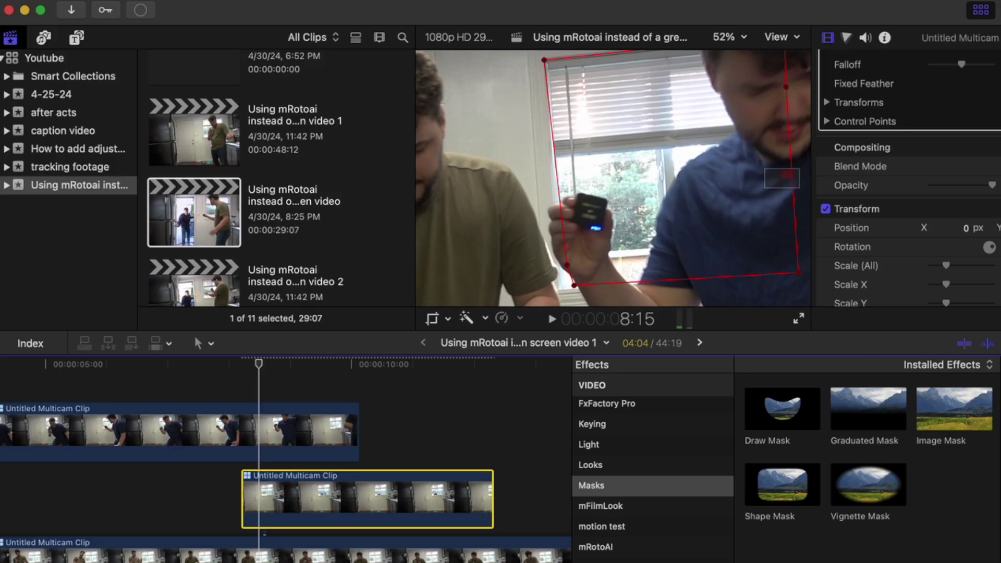
# Keyframe the window clip's opacity to fade in from 0% at about 8:06 to 100%
pyautogui.press('Left')
pyautogui.press('Left')
pyautogui.press('Left')
pyautogui.press('Left')
pyautogui.press('Left')
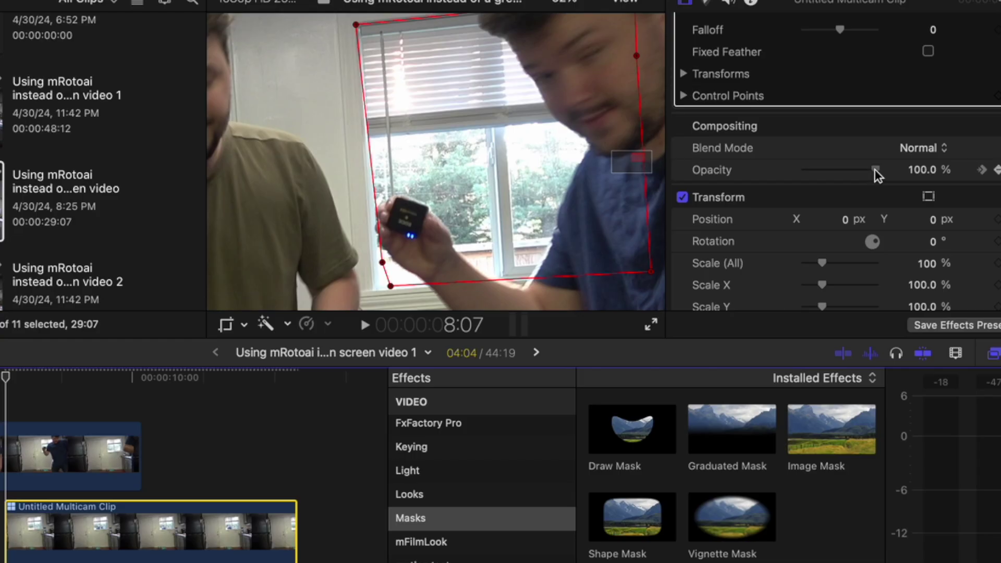
pyautogui.moveTo(876, 175); pyautogui.dragTo(775, 183)
# Play back the window clip's opacity fade both zoomed in and in the full frame to check the transition
pyautogui.press('space')
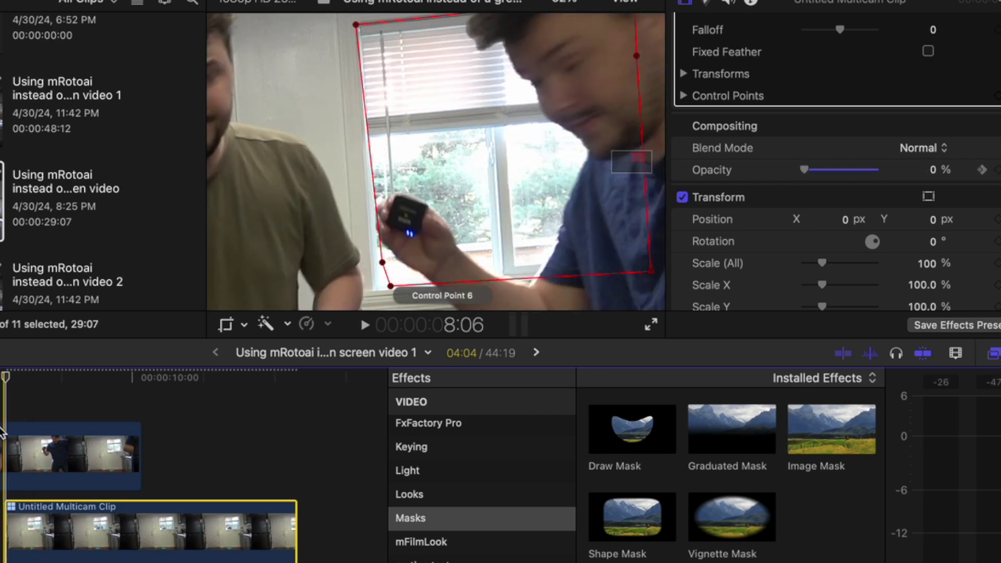
pyautogui.press('space')
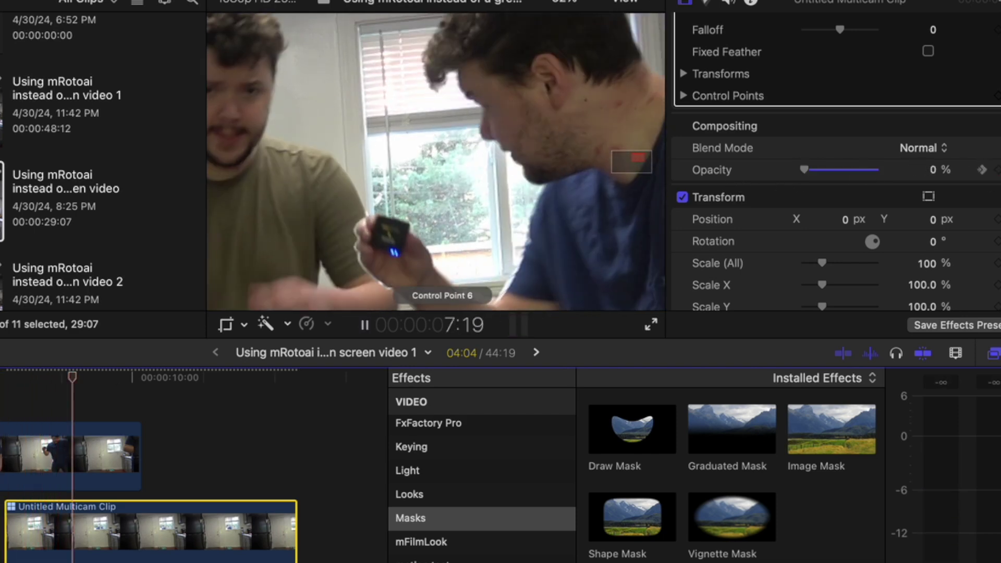
pyautogui.press('space')
pyautogui.press('space')
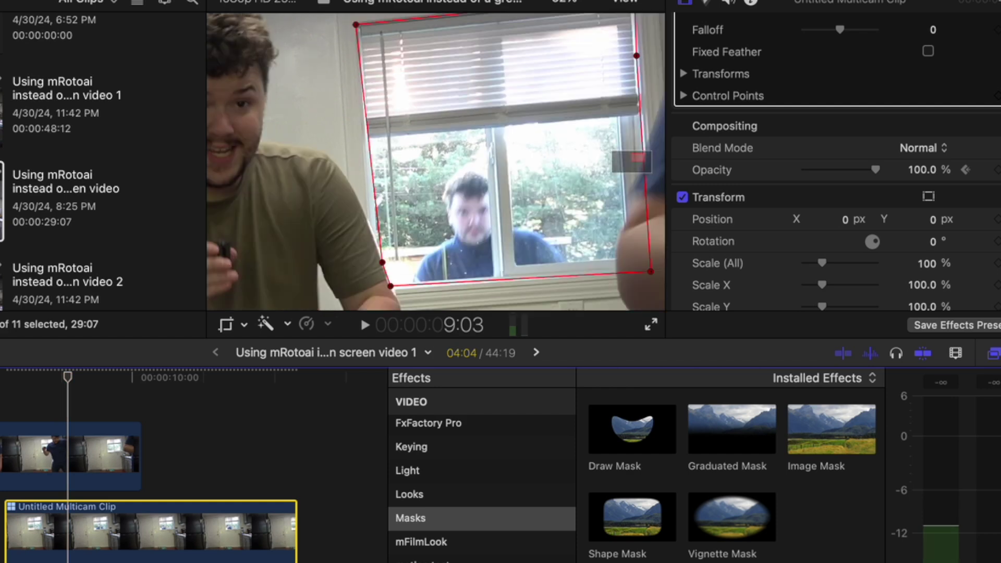
pyautogui.click(563, 4)
pyautogui.click(586, 13)
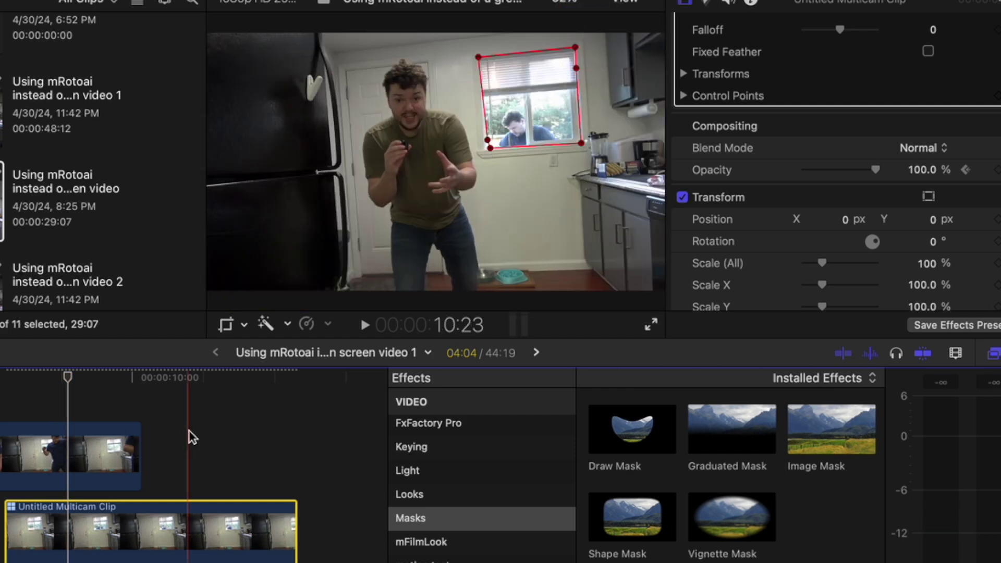
pyautogui.press('super+shift+a')
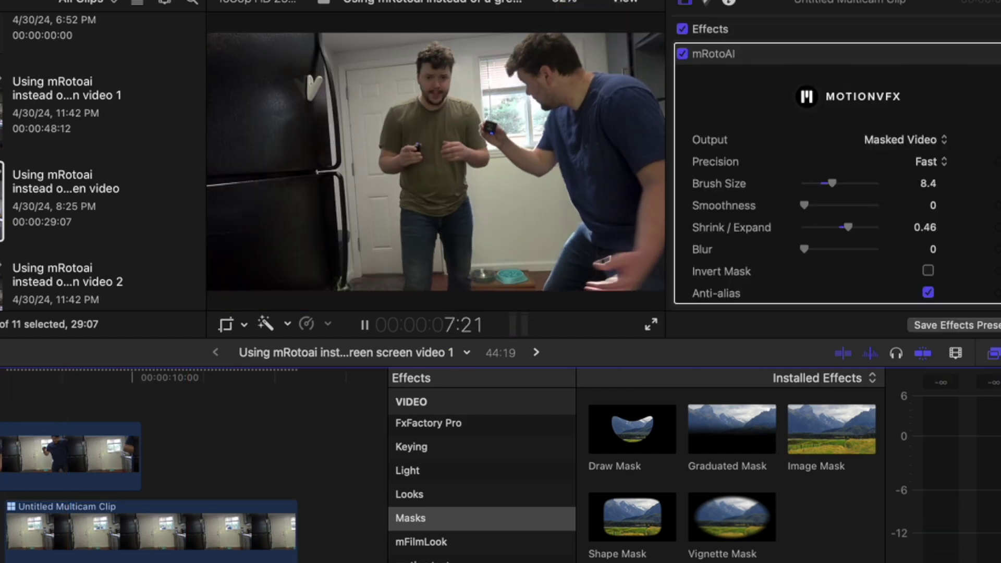
pyautogui.press('space')
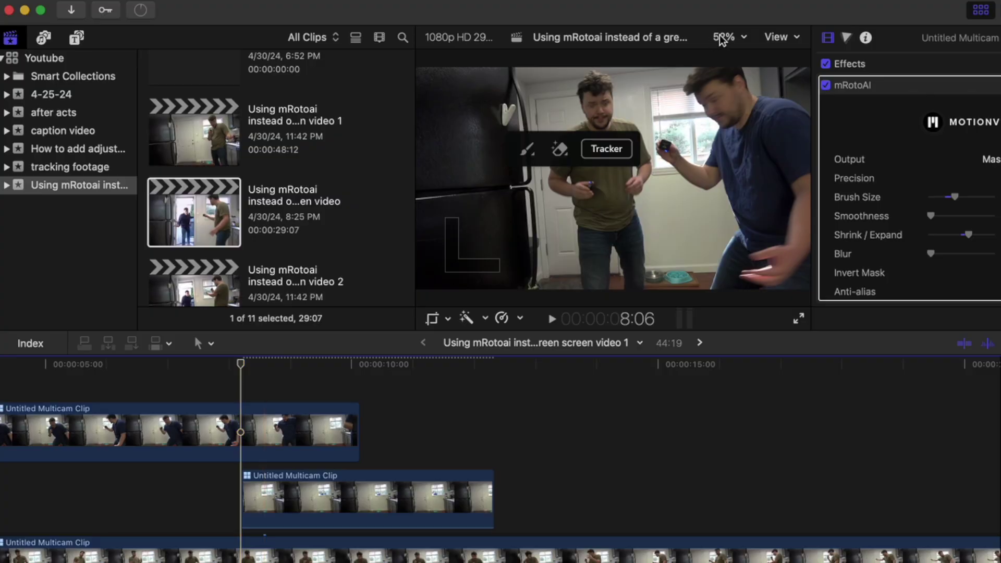
# Inspect the window clip's fade-in from 8:06 at 150% magnification around the raised hand, and return the viewer to full frame
pyautogui.click(564, 2)
pyautogui.click(756, 155)
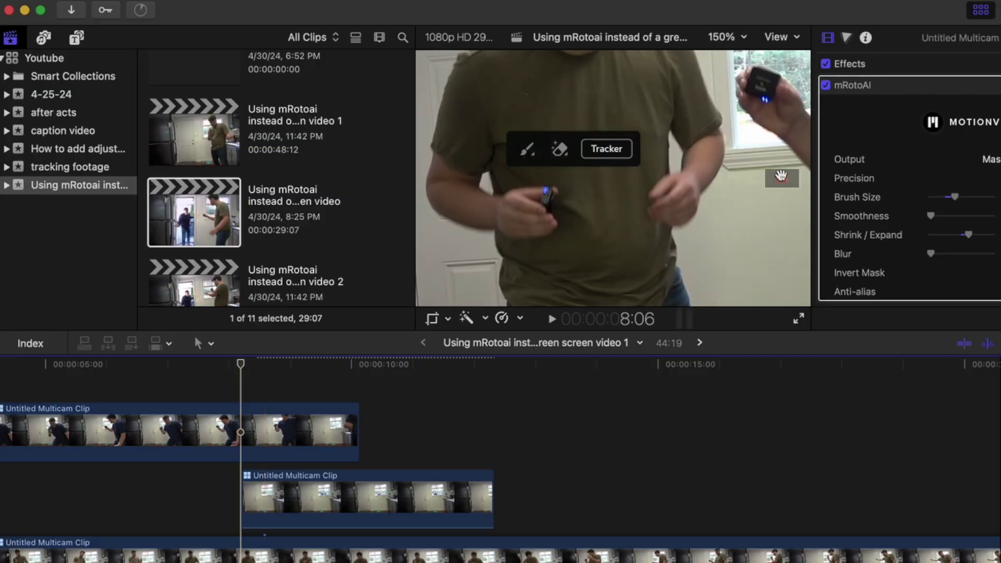
pyautogui.moveTo(781, 175); pyautogui.dragTo(789, 176)
pyautogui.press('space')
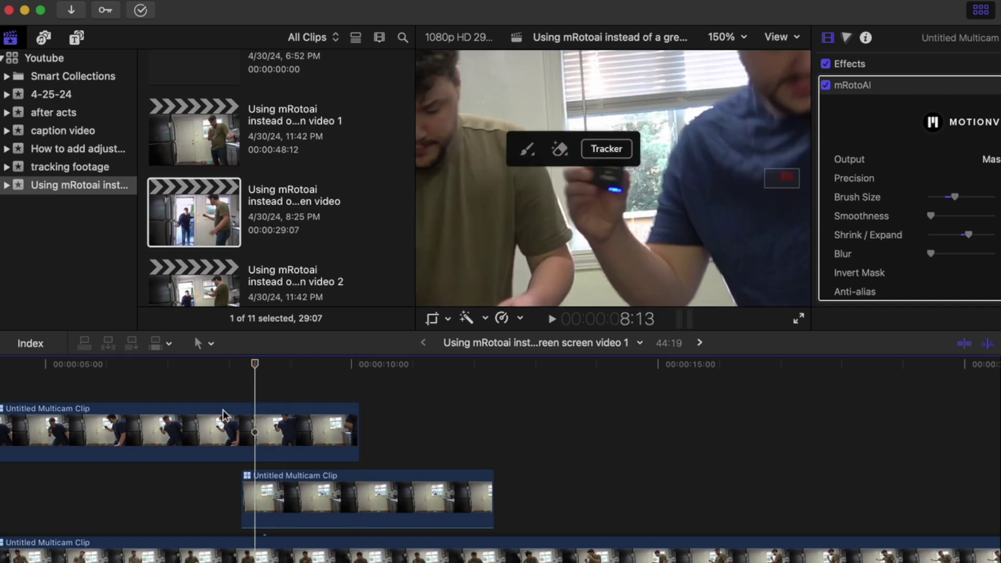
pyautogui.click(718, 37)
pyautogui.click(725, 51)
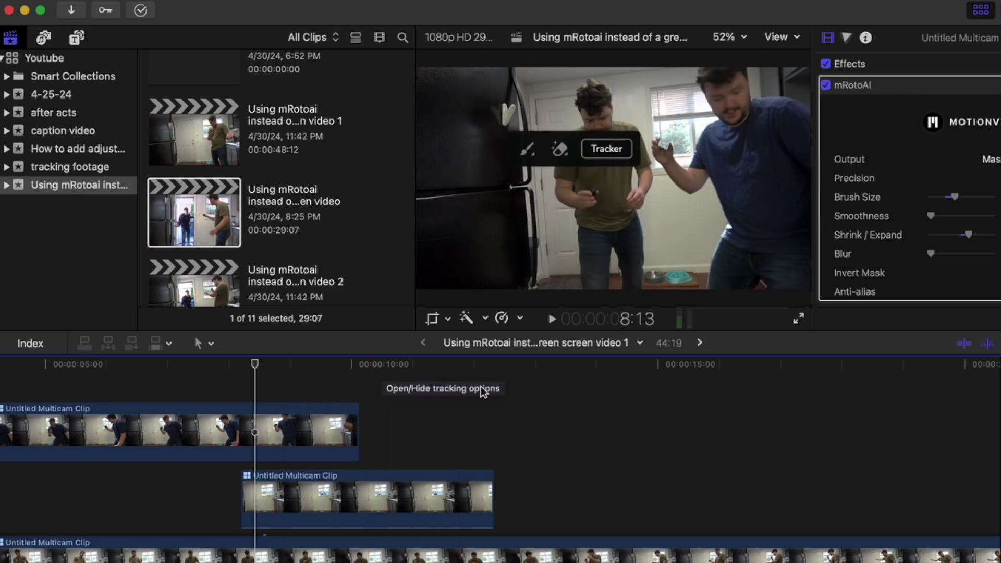
# Extend the end of the window clip to give it a duration of 4:18
pyautogui.click(504, 388)
pyautogui.click(421, 447)
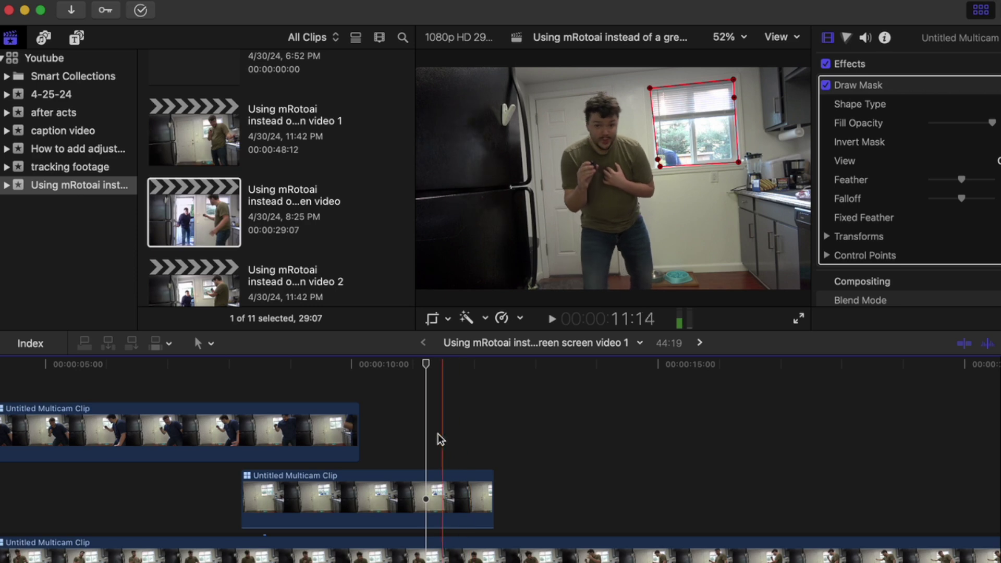
pyautogui.press('space')
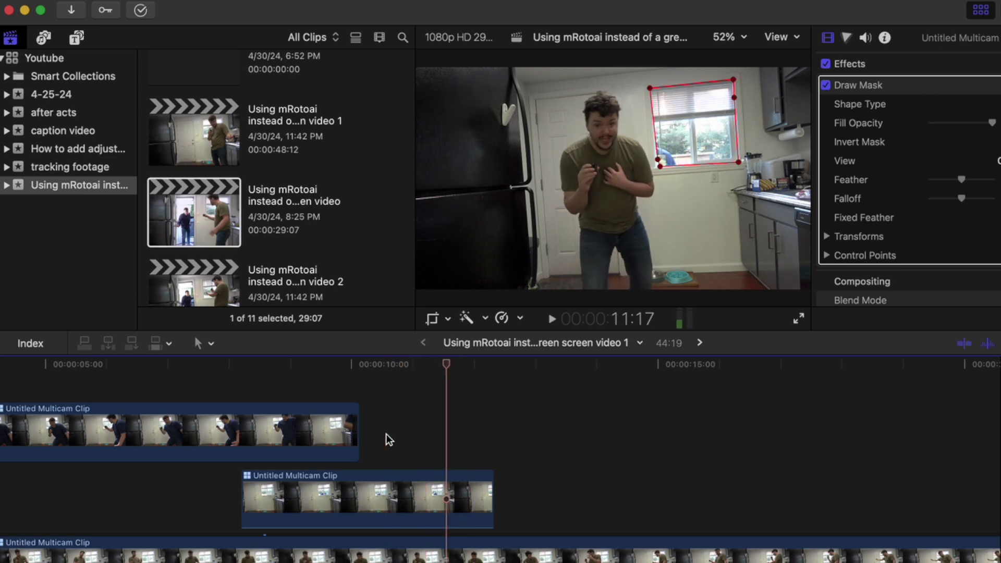
pyautogui.press('space')
pyautogui.click(416, 512)
pyautogui.scroll(-3, 989, 152)
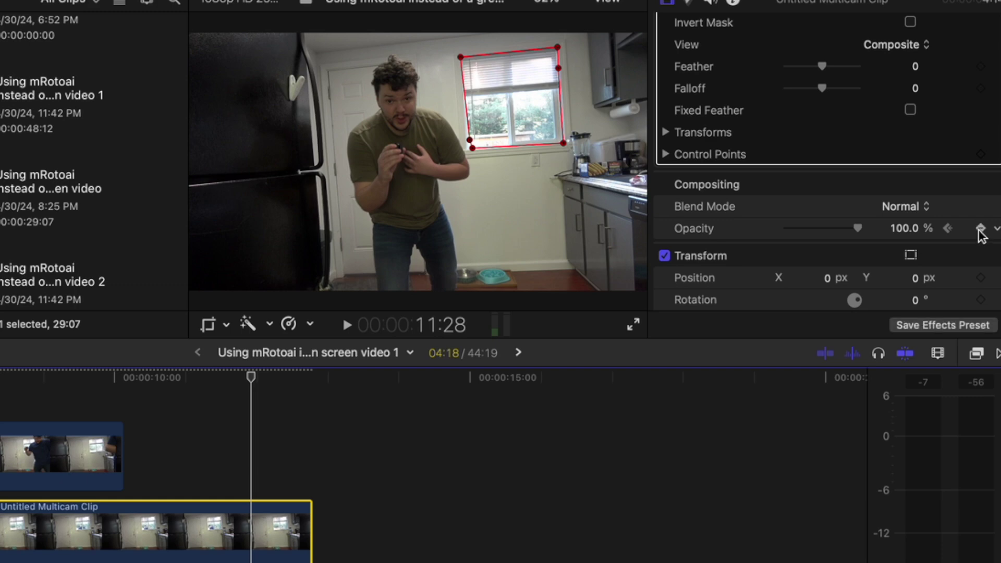
# Keyframe the window clip's opacity to fade out from 100% at 11:28 to fully transparent at 12:17, and play back the fade
pyautogui.press('space')
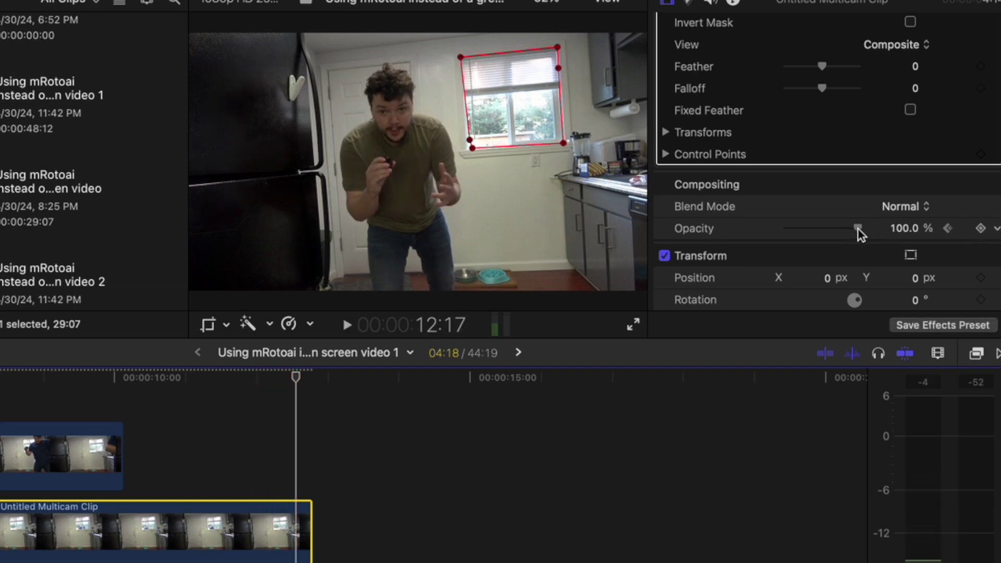
pyautogui.moveTo(858, 230); pyautogui.dragTo(756, 235)
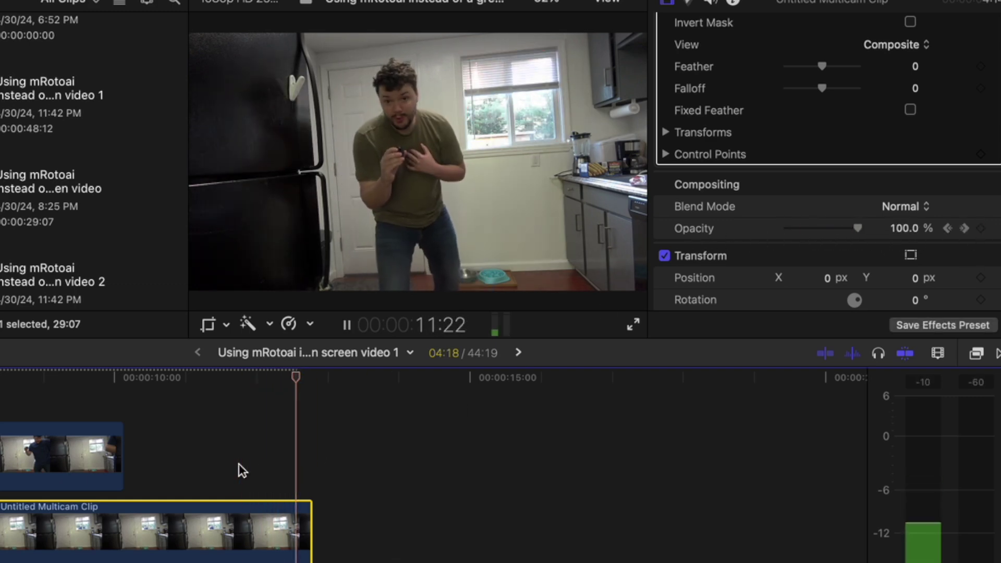
pyautogui.press('space')
pyautogui.press('space')
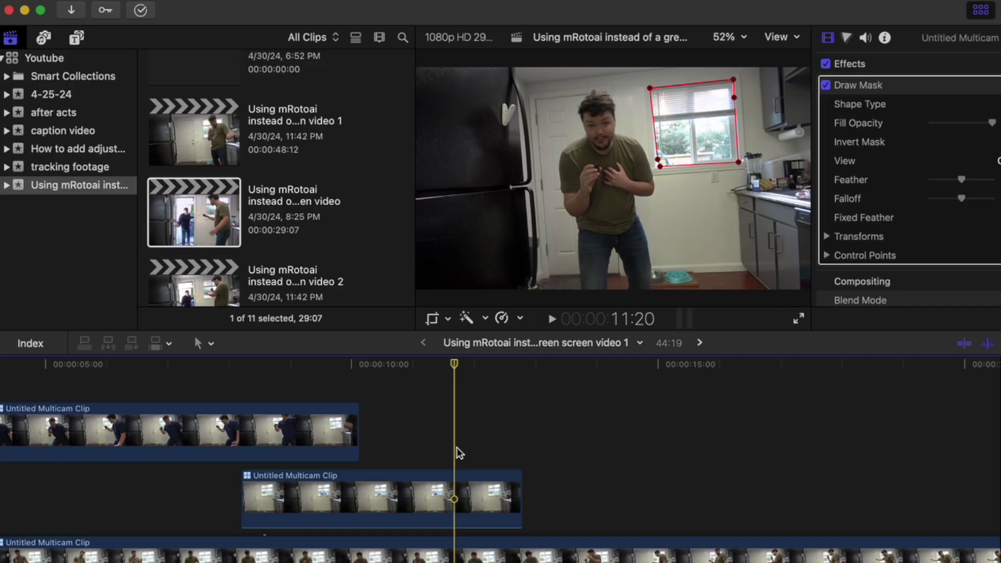
pyautogui.press('space')
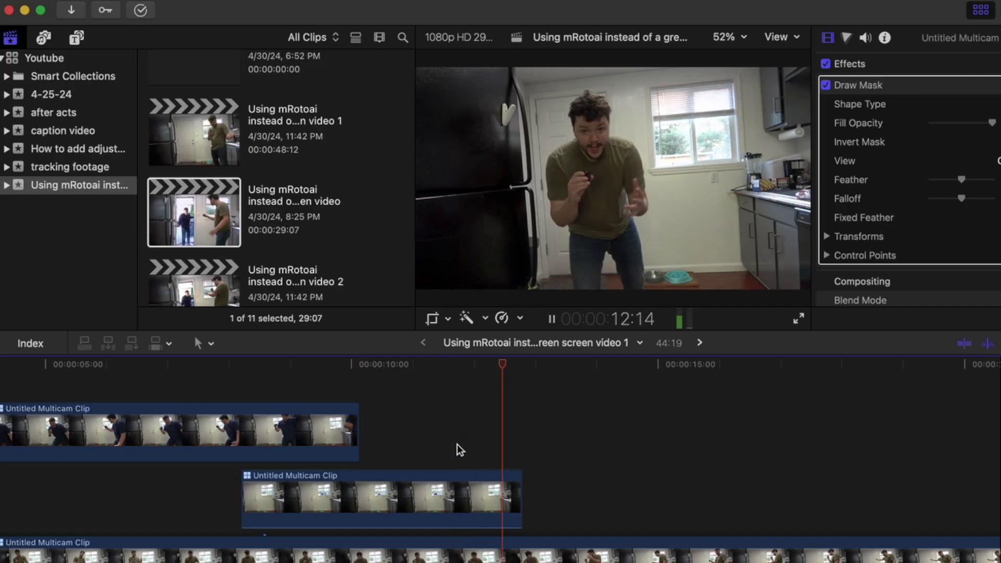
# Stack the doorway clip above the main take and shift it earlier to start at about 12:10
pyautogui.press('super+minus')
pyautogui.hscroll(5, 458, 444)
pyautogui.scroll(-2, 458, 444)
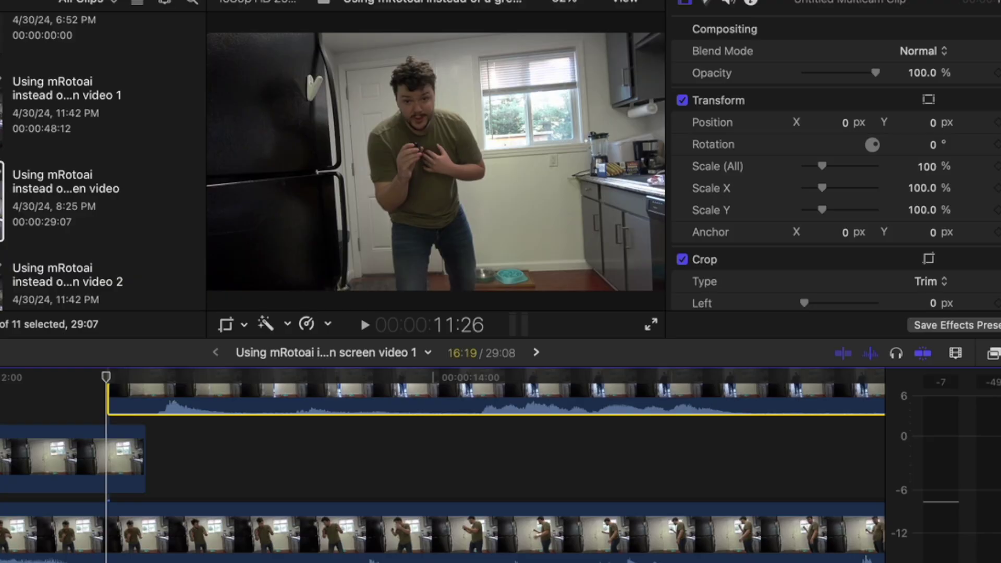
pyautogui.scroll(2, 168, 445)
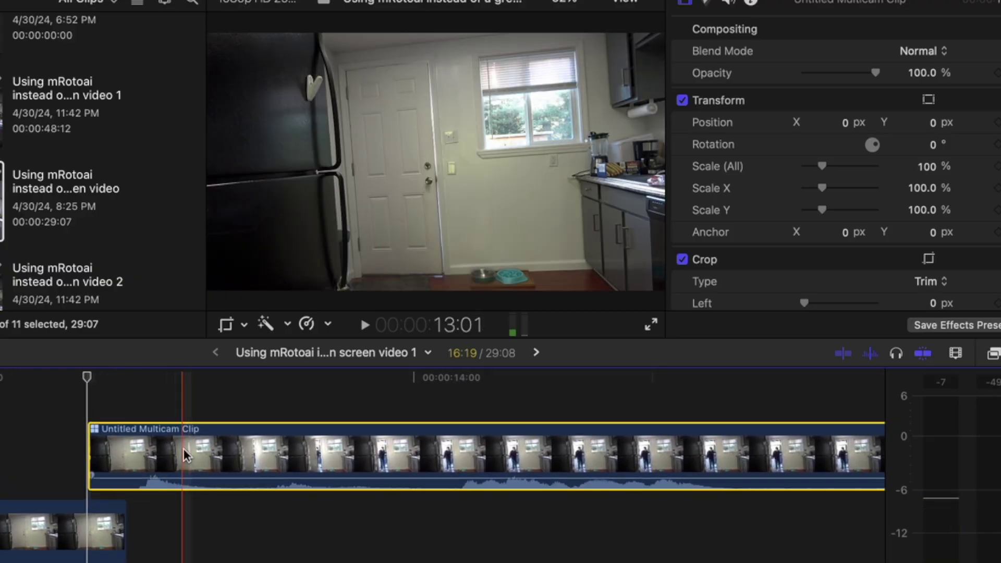
pyautogui.moveTo(186, 454); pyautogui.dragTo(119, 456)
pyautogui.press('space')
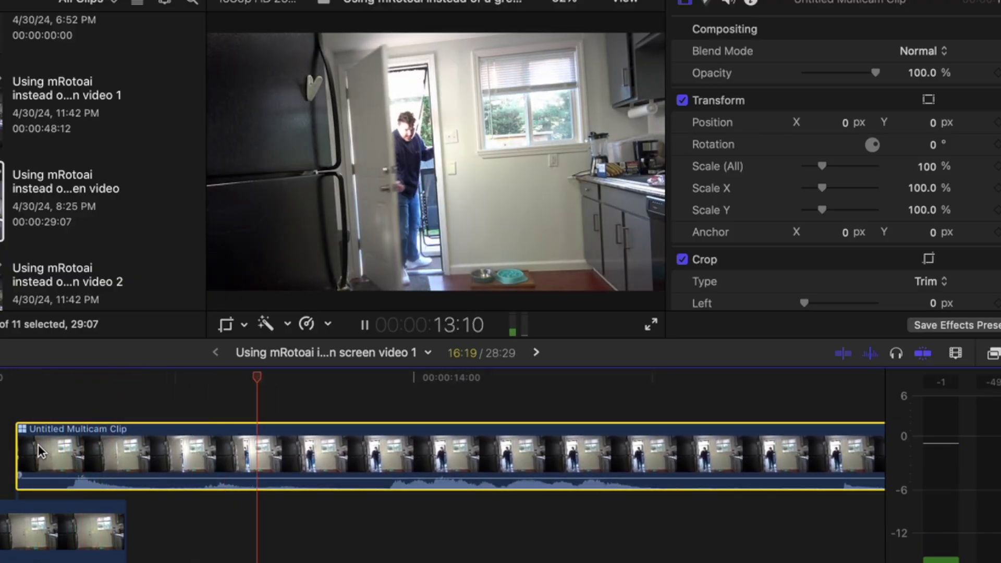
pyautogui.press('space')
# Lower the doorway clip's opacity to 9.98% and play it back over the main take to compare the timing
pyautogui.moveTo(859, 73); pyautogui.dragTo(817, 74)
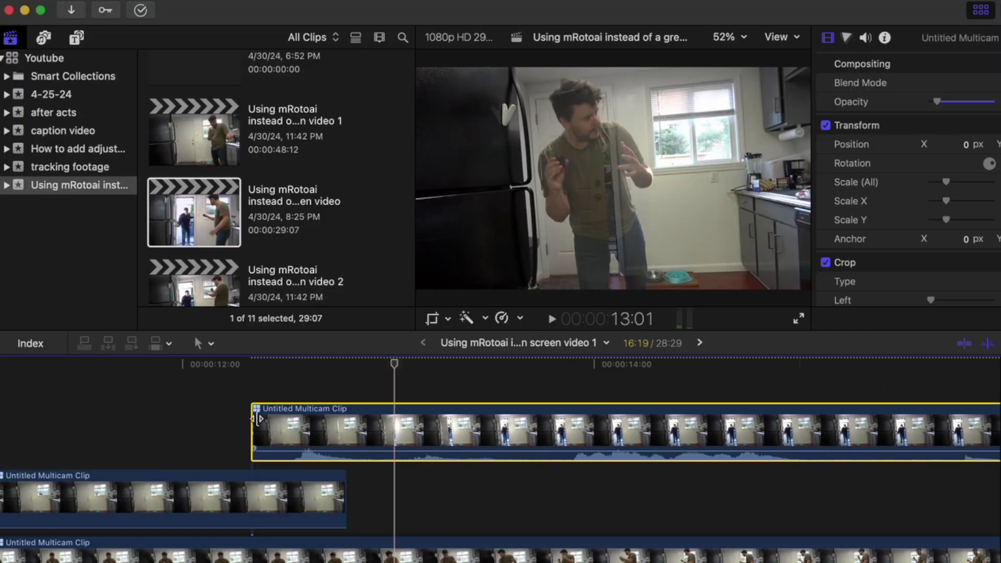
pyautogui.press('space')
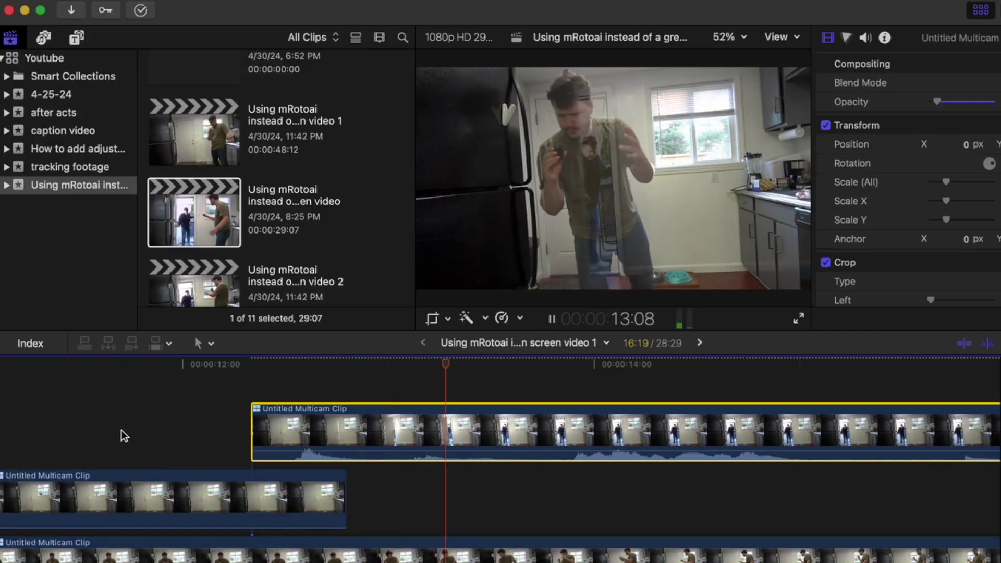
pyautogui.press('space')
# Try the doorway clip starting earlier, at about 12:01, and play back the overlap with the main take
pyautogui.moveTo(318, 435); pyautogui.dragTo(255, 434)
pyautogui.press('space')
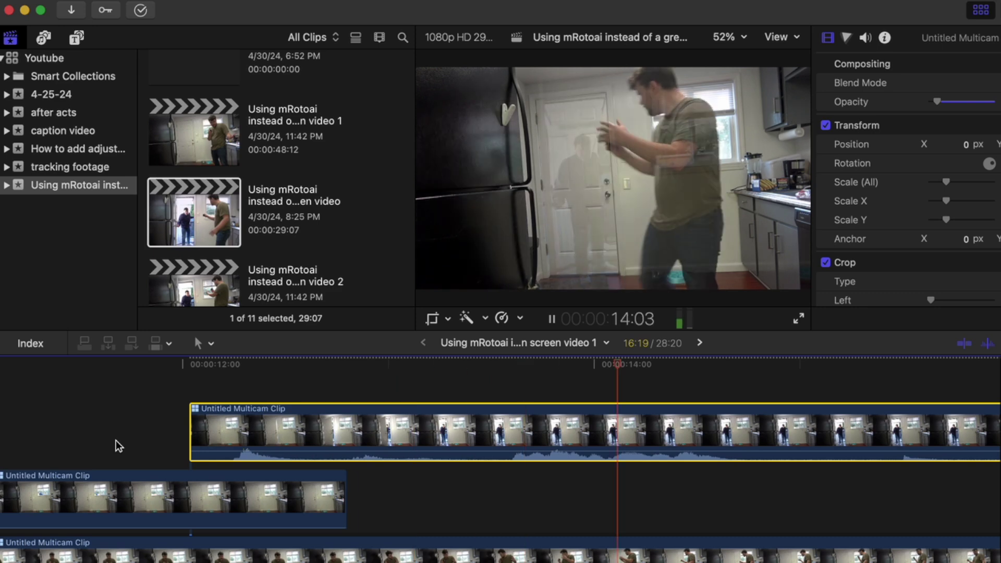
pyautogui.hscroll(2, 116, 440)
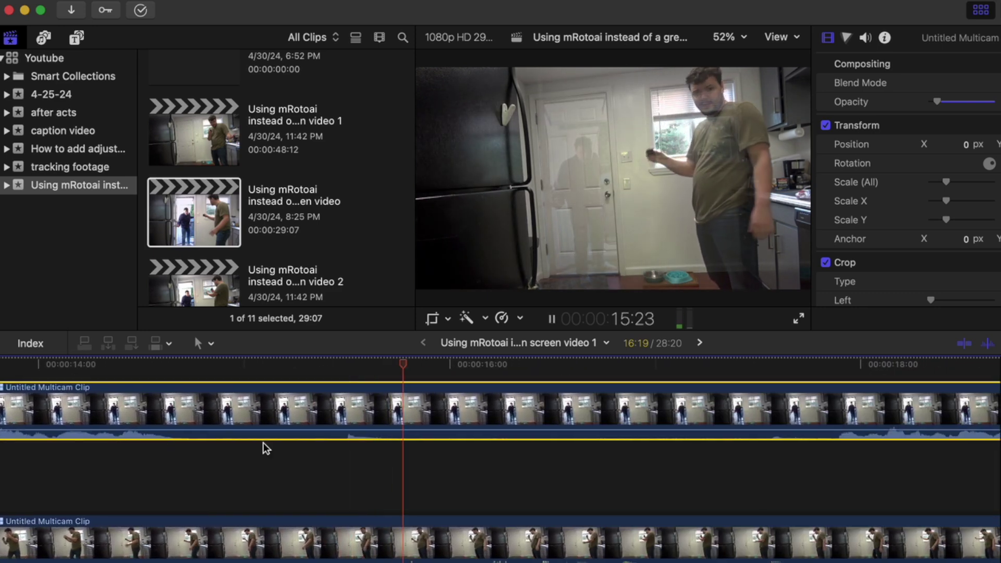
pyautogui.hscroll(4, 390, 472)
pyautogui.press('super+minus')
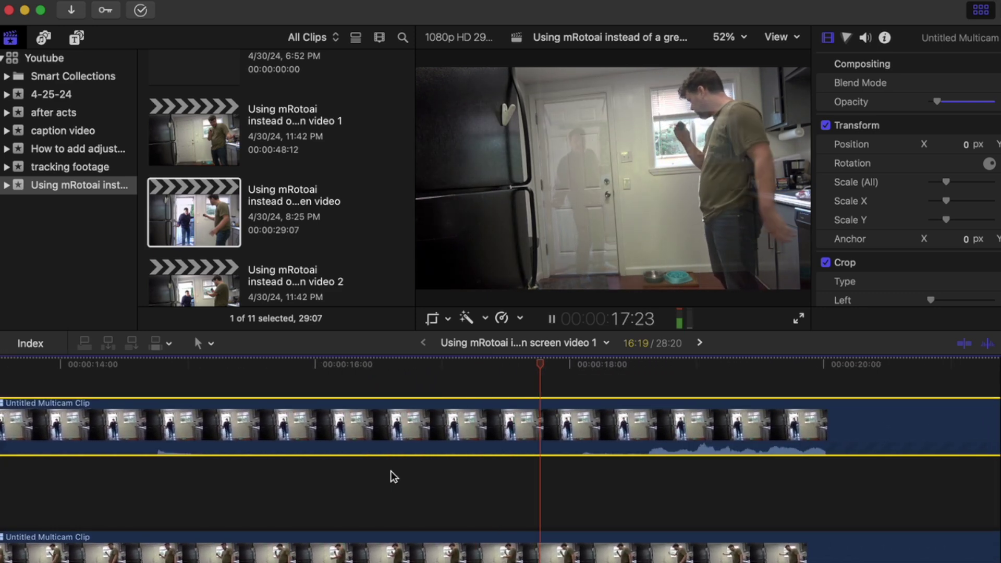
pyautogui.hscroll(3, 390, 471)
pyautogui.press('space')
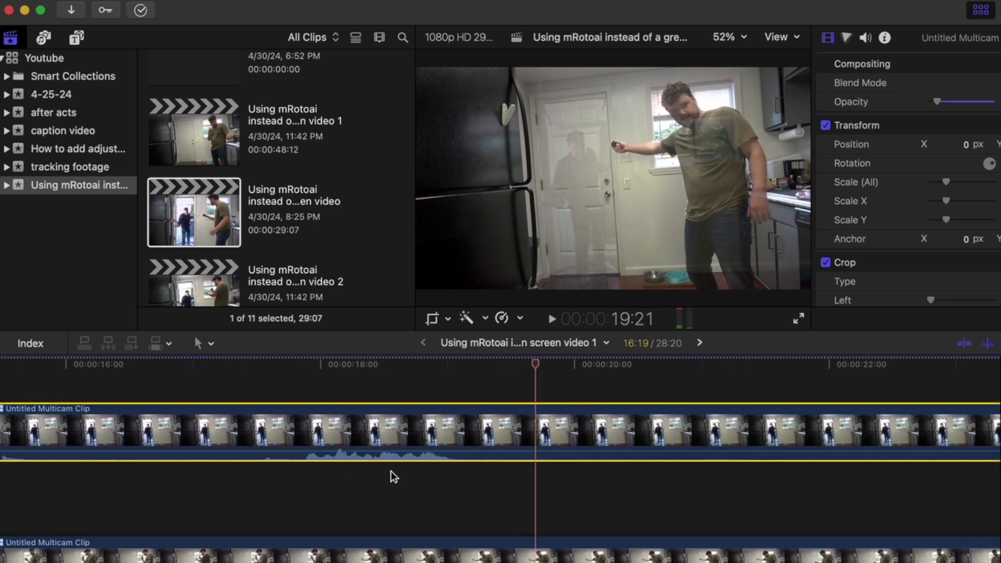
# Move the doorway clip to start at about 12:09 and restore its opacity to 100%
pyautogui.hscroll(-10, 390, 470)
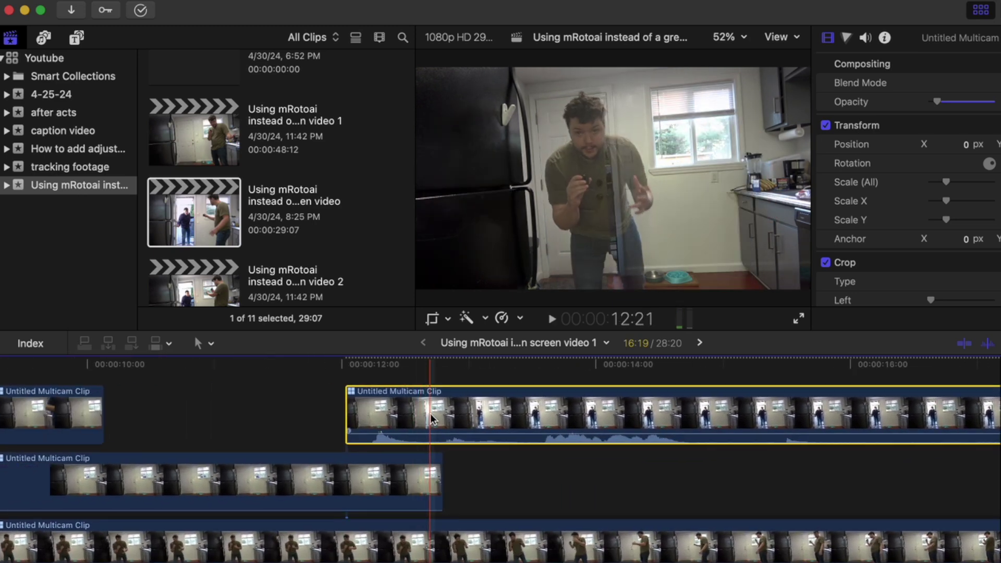
pyautogui.moveTo(431, 417); pyautogui.dragTo(469, 415)
pyautogui.press('space')
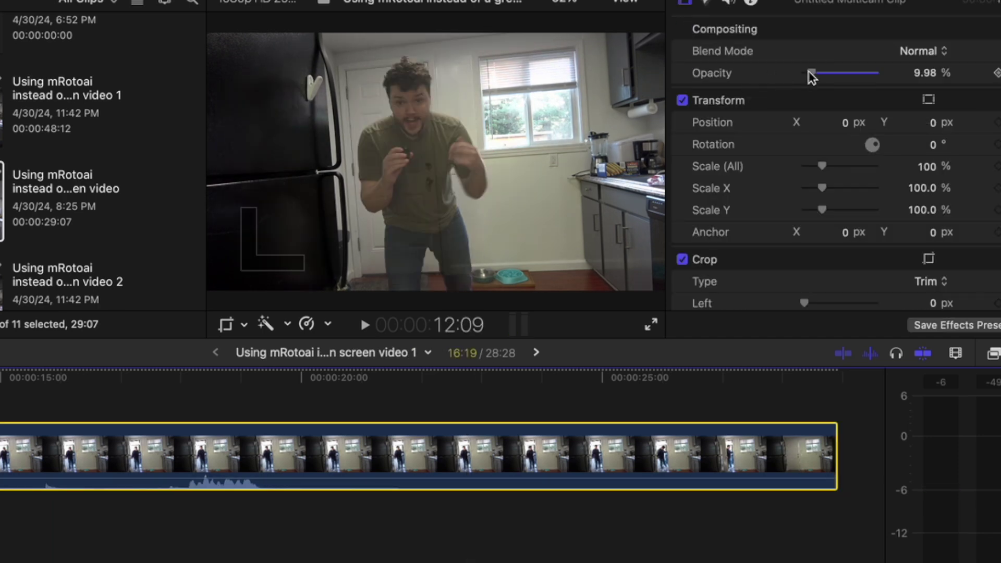
pyautogui.moveTo(811, 76); pyautogui.dragTo(952, 85)
pyautogui.press('space')
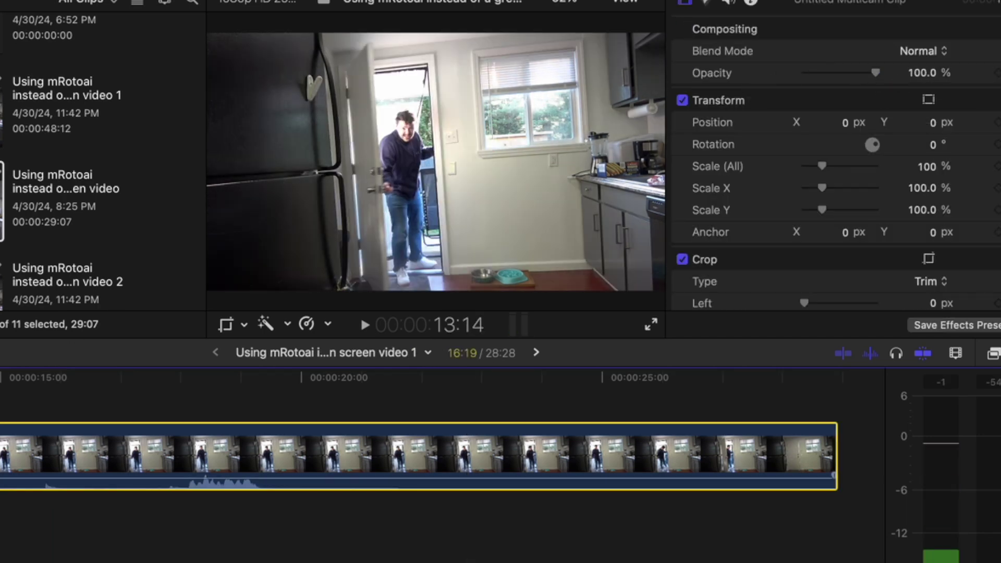
# Move the doorway clip beneath the main take and split the main take at 12:18
pyautogui.scroll(-3, 442, 466)
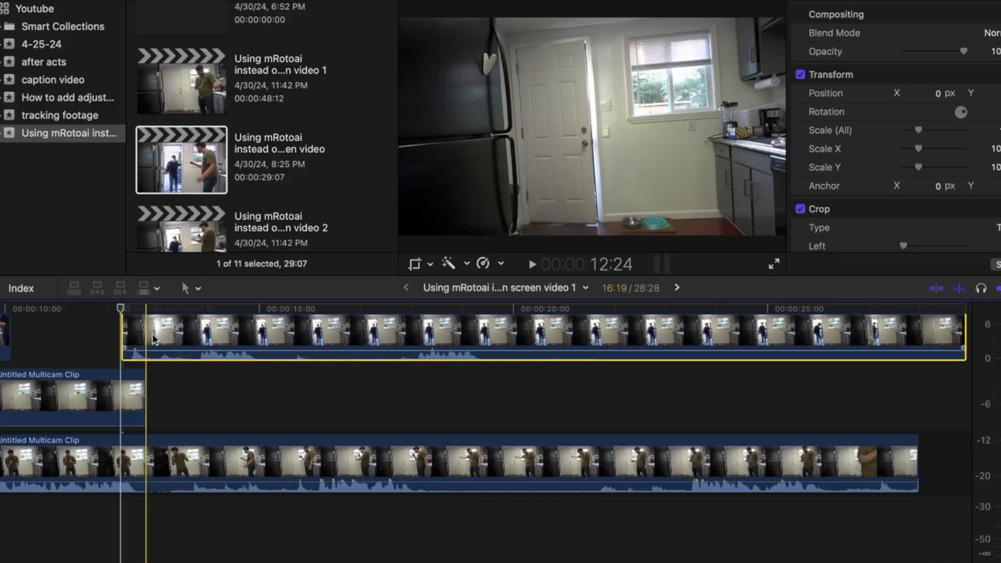
pyautogui.moveTo(150, 339); pyautogui.dragTo(137, 492)
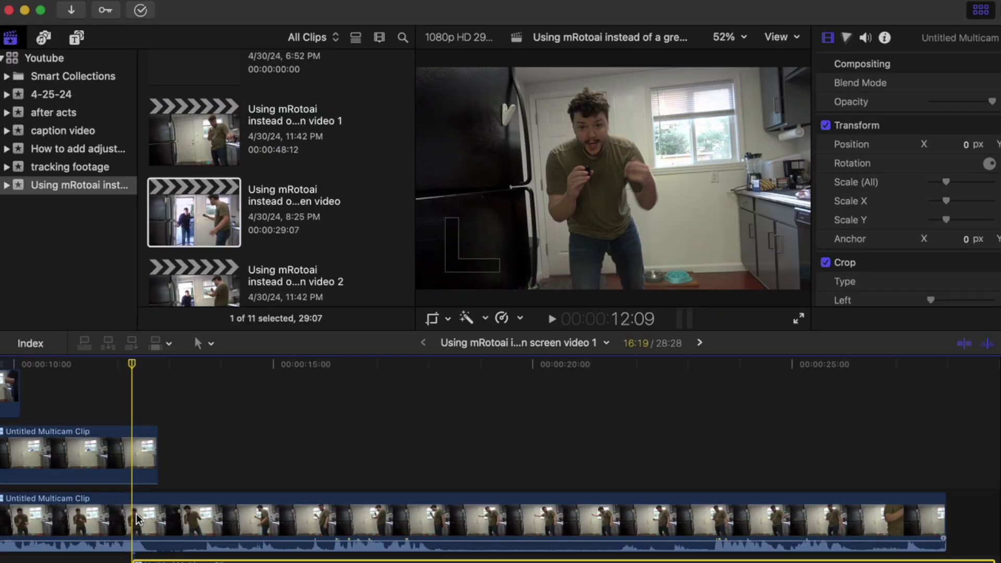
pyautogui.click(127, 460)
pyautogui.press('v')
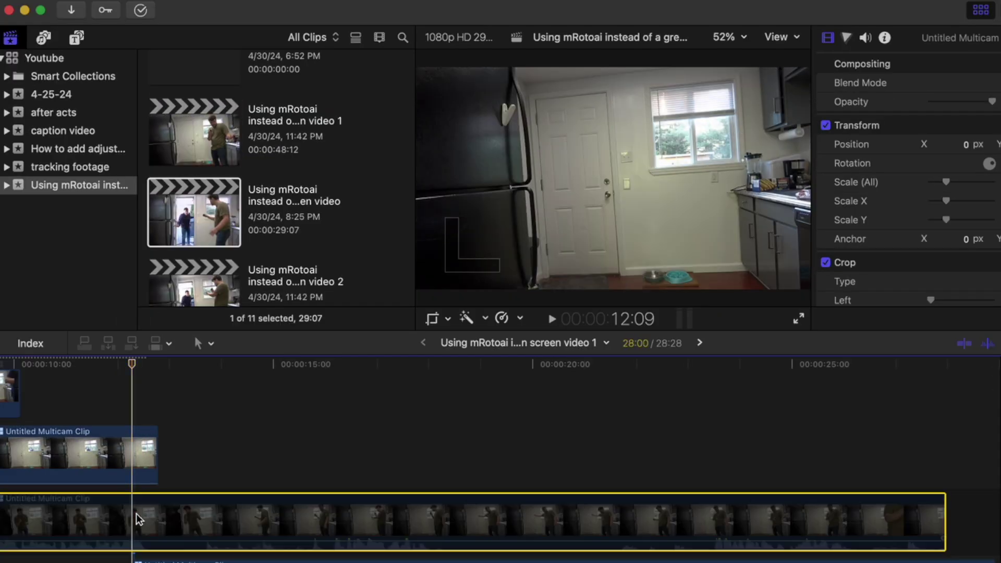
pyautogui.press('v')
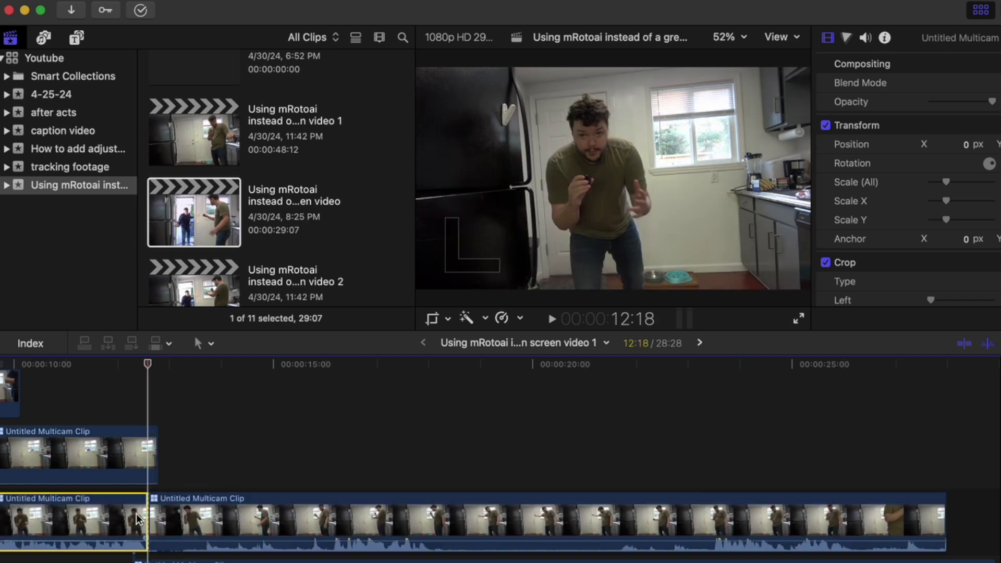
pyautogui.press('cmd+b')
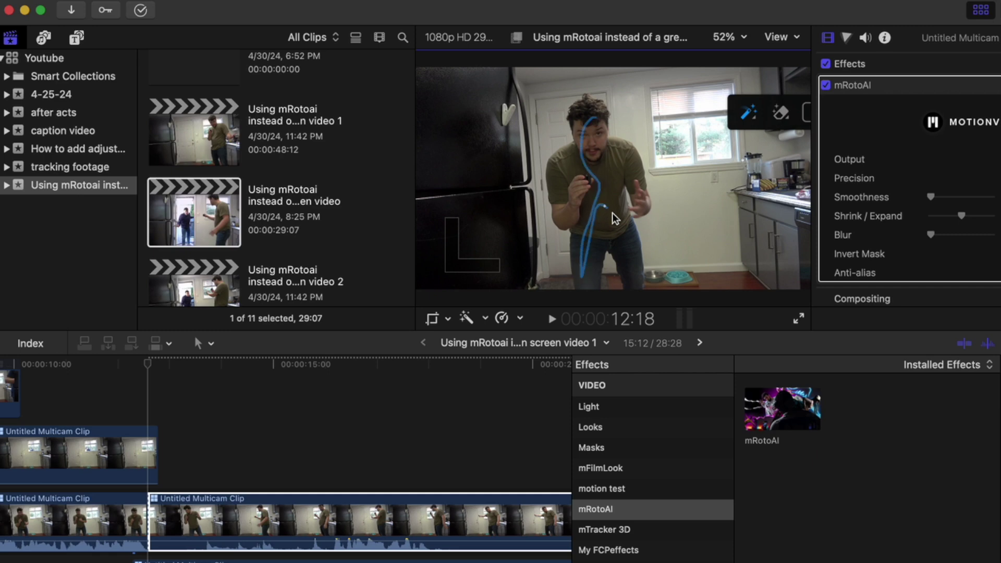
# Mask the man in the main take's second part with mRotoAI strokes over his body and arm, and track the mask
pyautogui.moveTo(637, 218); pyautogui.dragTo(635, 190)
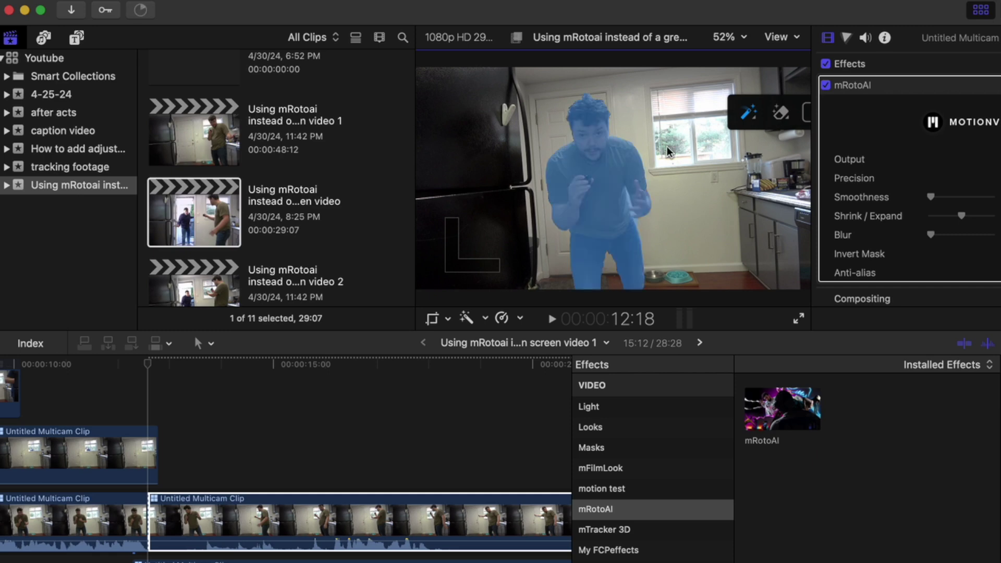
pyautogui.moveTo(762, 108); pyautogui.dragTo(699, 96)
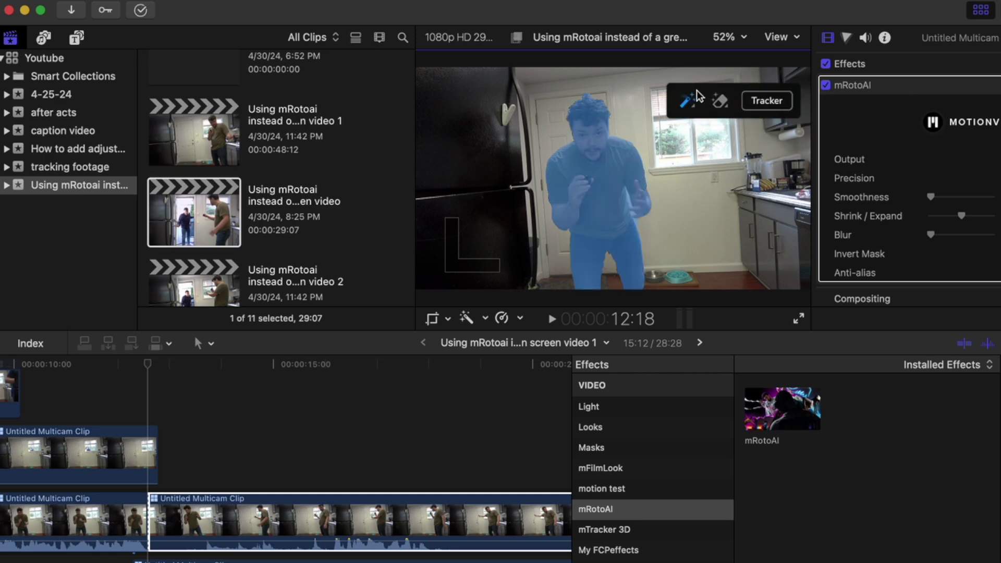
pyautogui.click(762, 99)
pyautogui.click(726, 131)
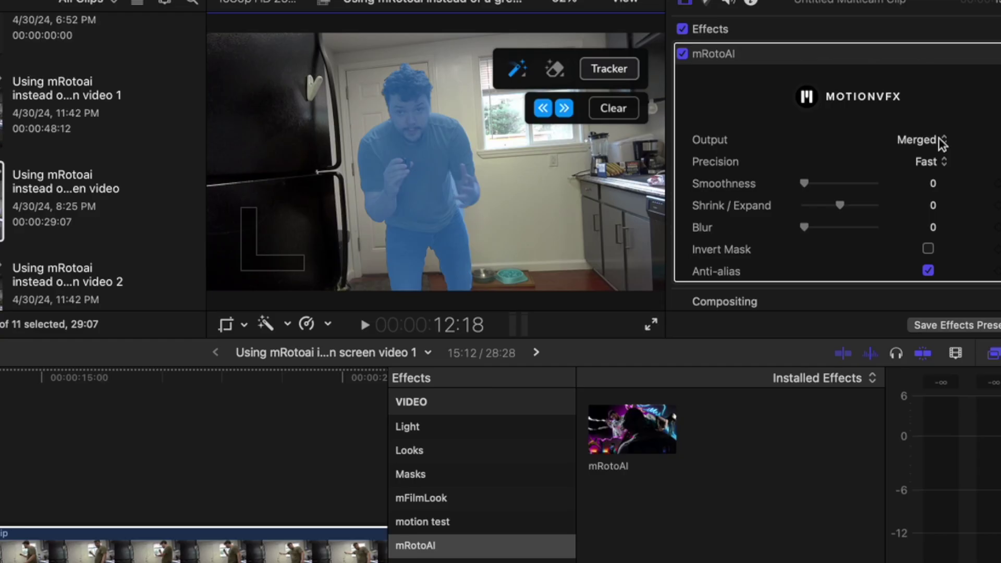
# Set the mRotoAI output to Masked Video and raise Shrink / Expand slightly to expand the mask
pyautogui.click(933, 141)
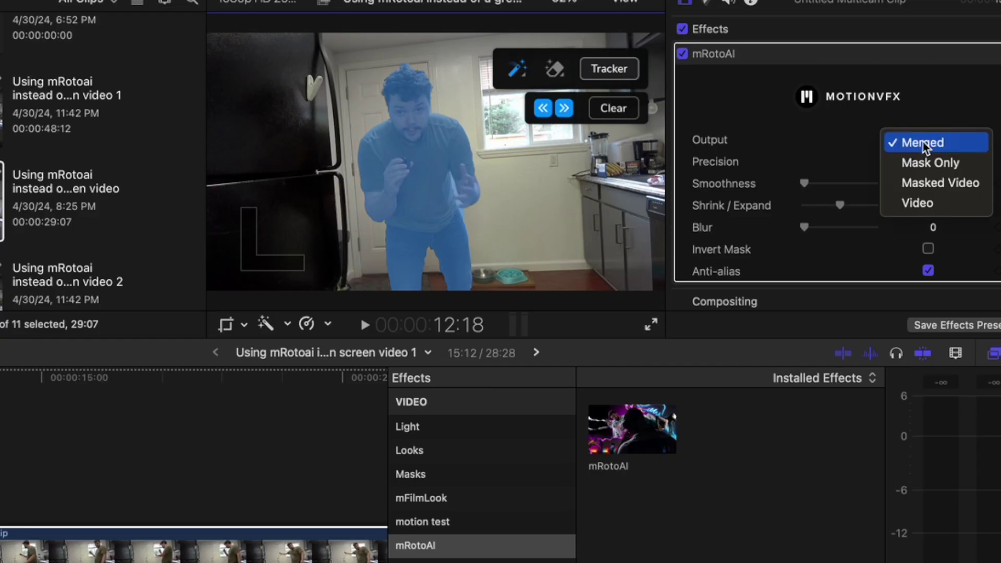
pyautogui.click(928, 183)
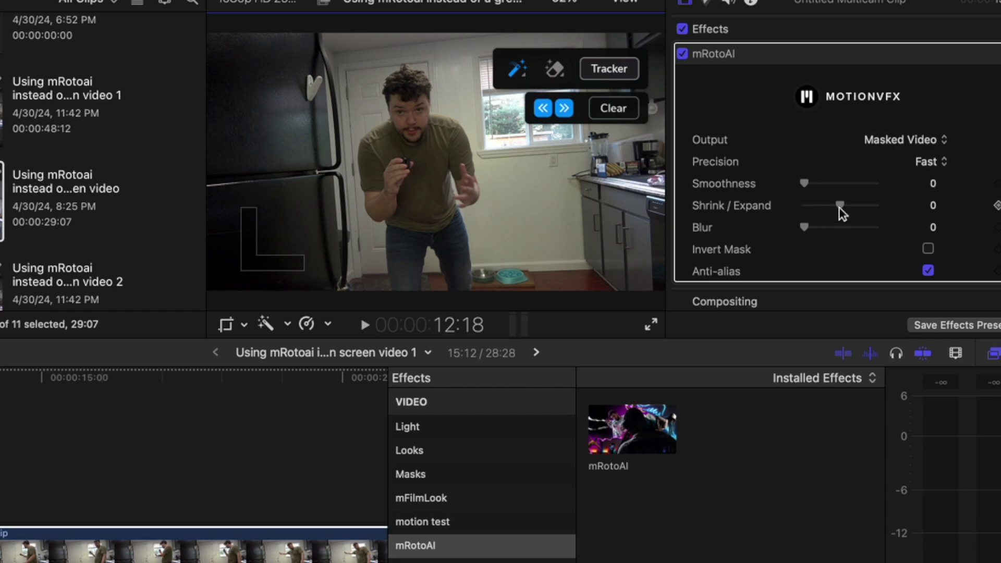
pyautogui.moveTo(840, 208); pyautogui.dragTo(845, 213)
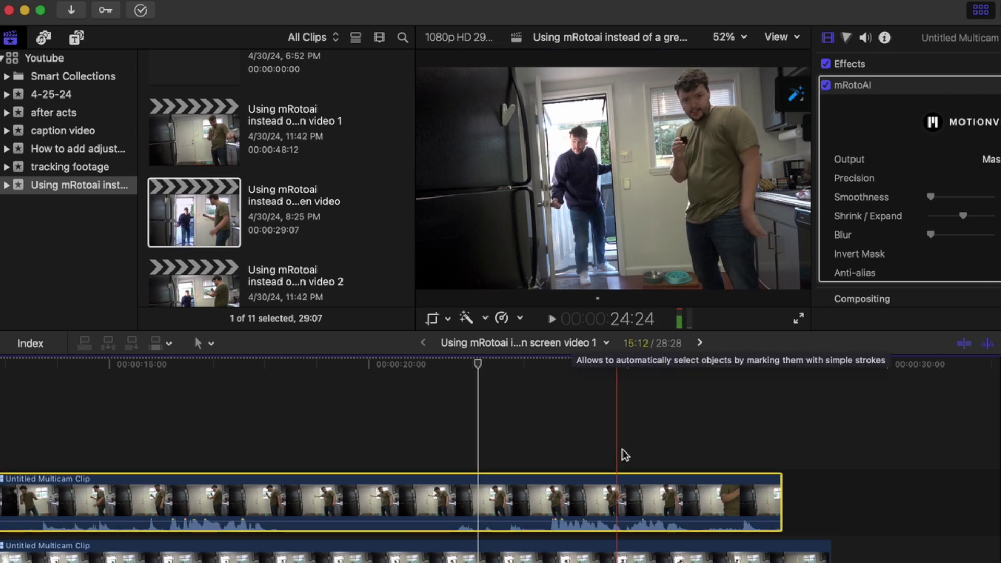
# Split the masked clip at 27:14, where the man has left the frame, and select the short end piece
pyautogui.click(753, 456)
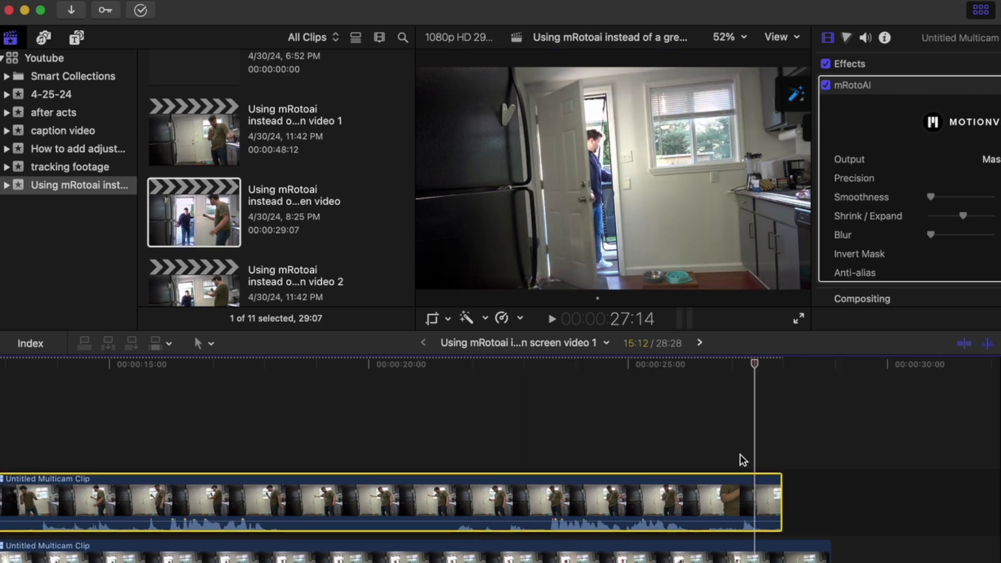
pyautogui.press('super+b')
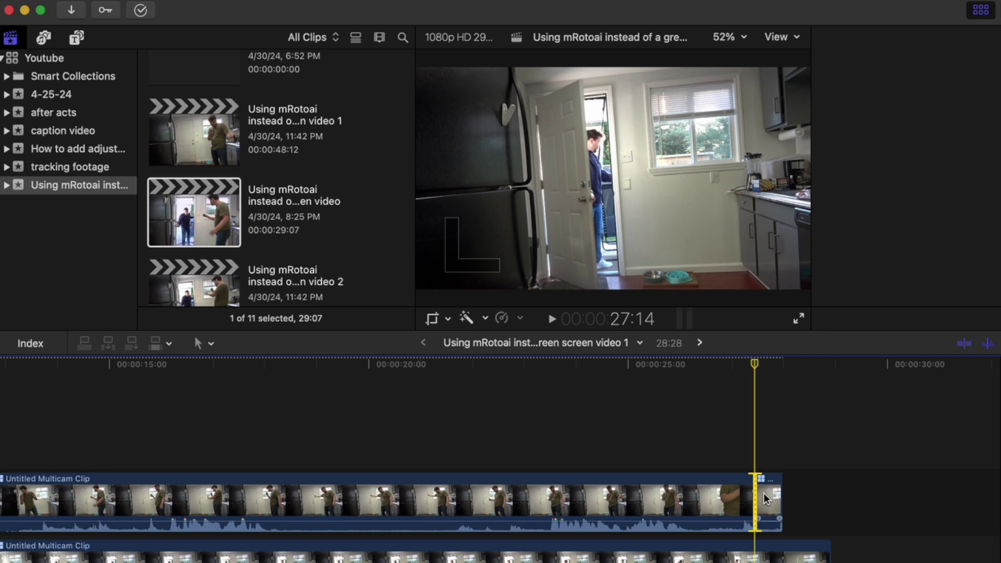
pyautogui.click(764, 495)
# Detach the audio from the masked clip and play the section where the man appears twice
pyautogui.rightClick(608, 498)
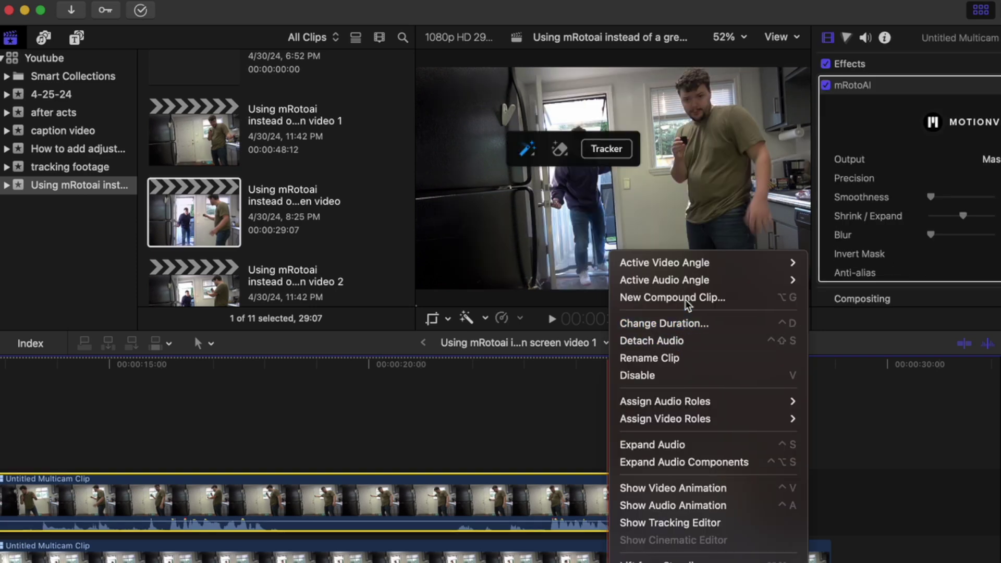
pyautogui.click(676, 342)
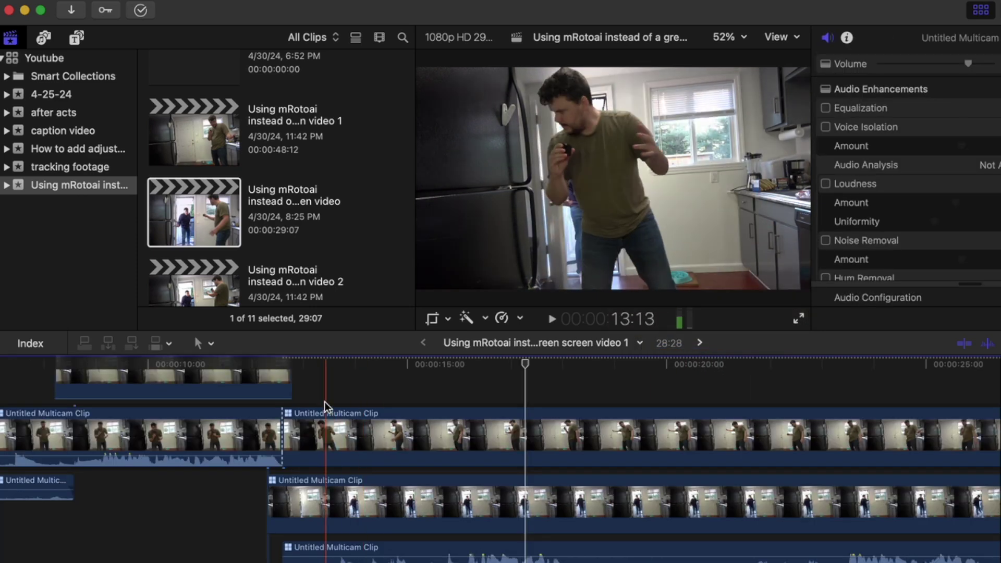
pyautogui.click(326, 406)
pyautogui.scroll(-1, 321, 401)
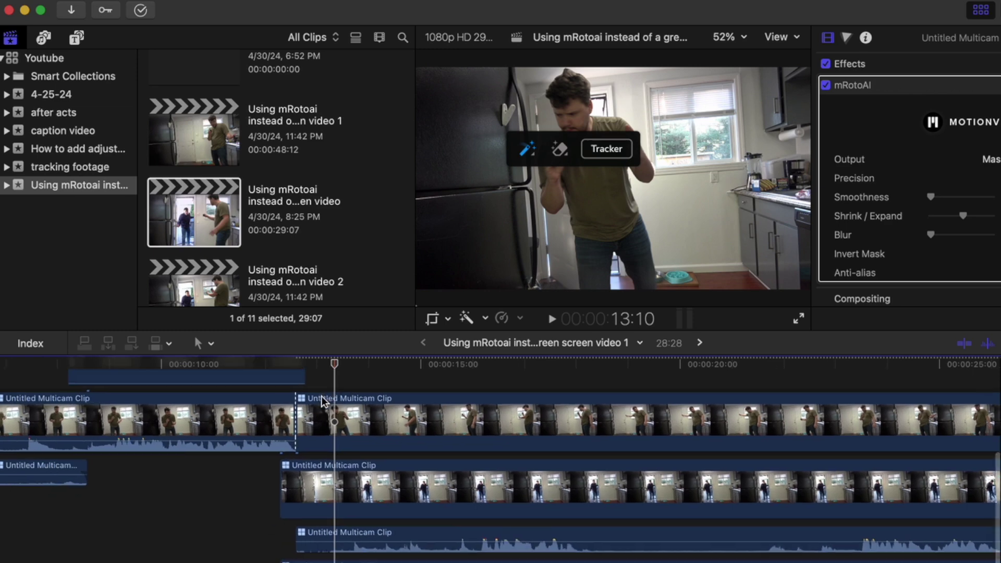
pyautogui.hscroll(-1, 321, 401)
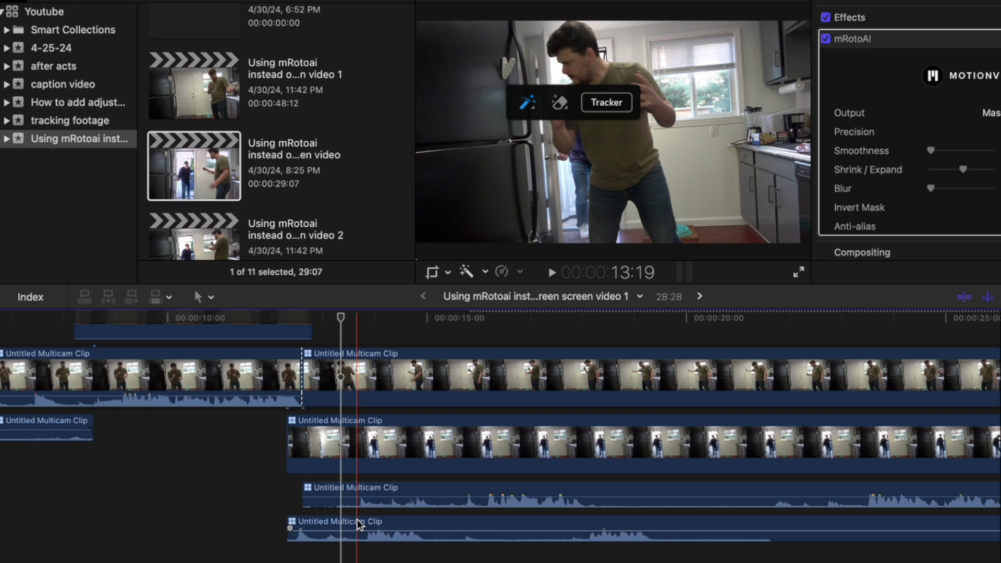
pyautogui.press('space')
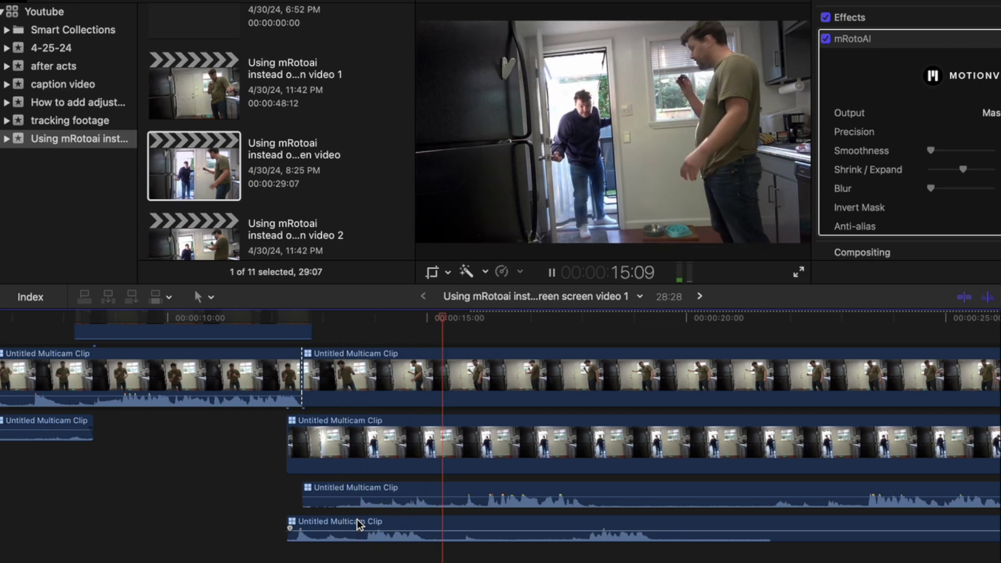
pyautogui.press('space')
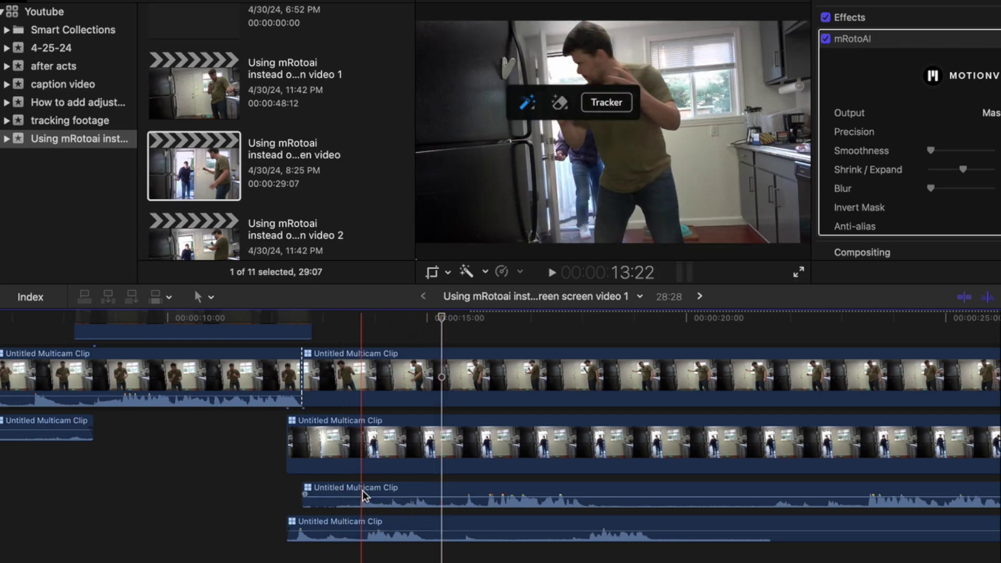
# Disable the masked clip's detached audio and split the doorway clip's audio at about 13:24 and at 15:09
pyautogui.click(363, 496)
pyautogui.press('v')
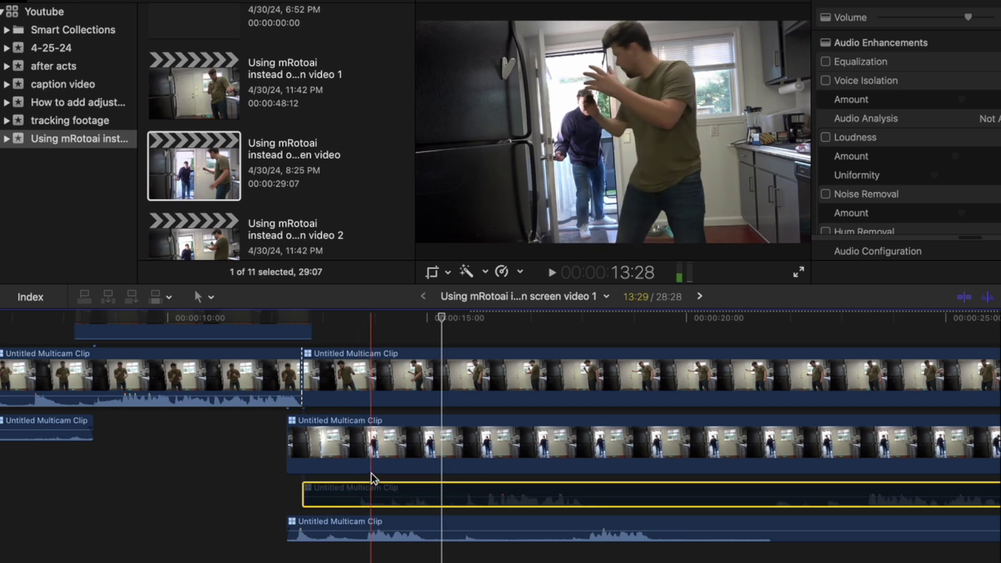
pyautogui.click(364, 523)
pyautogui.press('super+b')
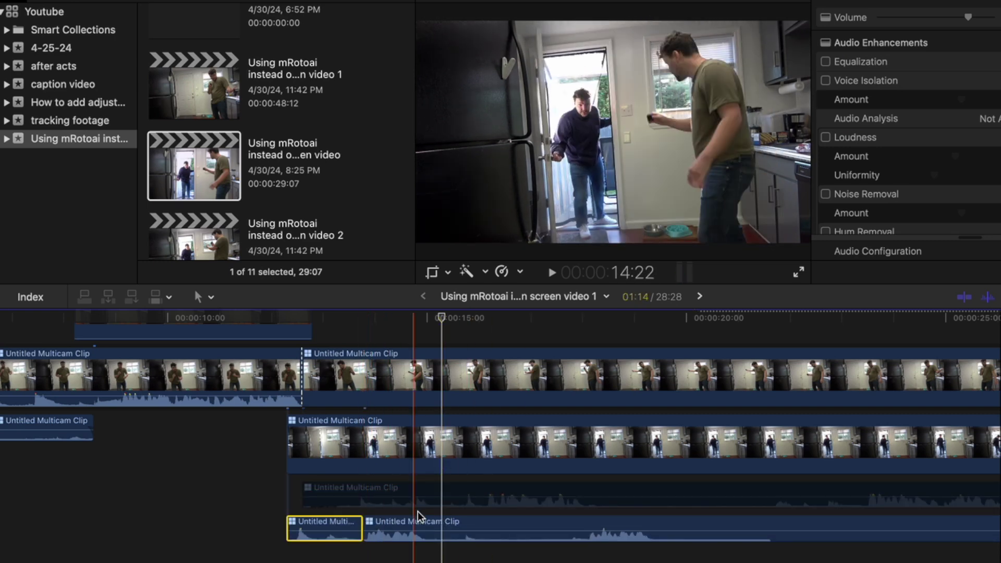
pyautogui.click(440, 526)
pyautogui.press('super+b')
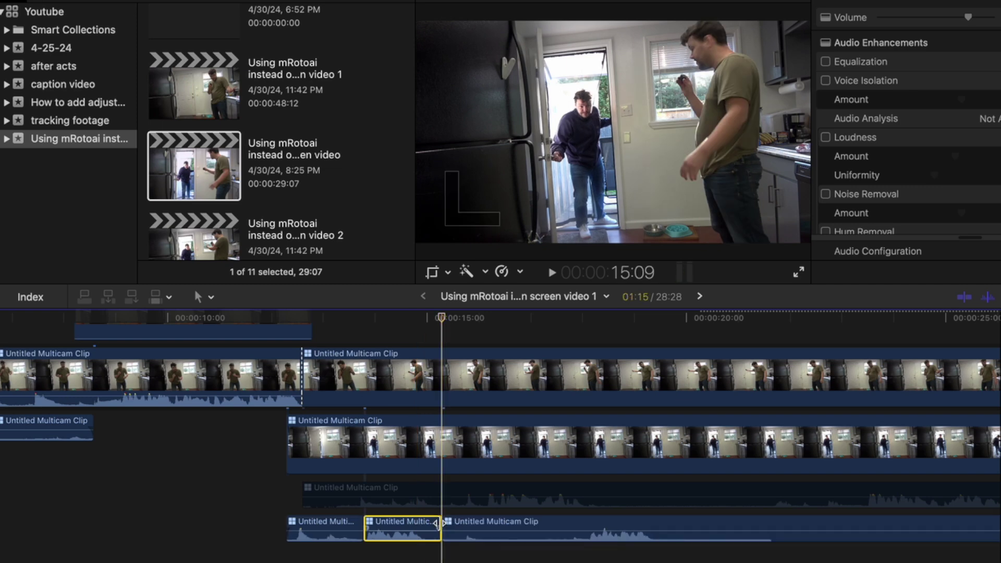
# Extend both ends of the doorway audio's middle piece slightly and set its active audio angle to C0002
pyautogui.moveTo(437, 523); pyautogui.dragTo(355, 534)
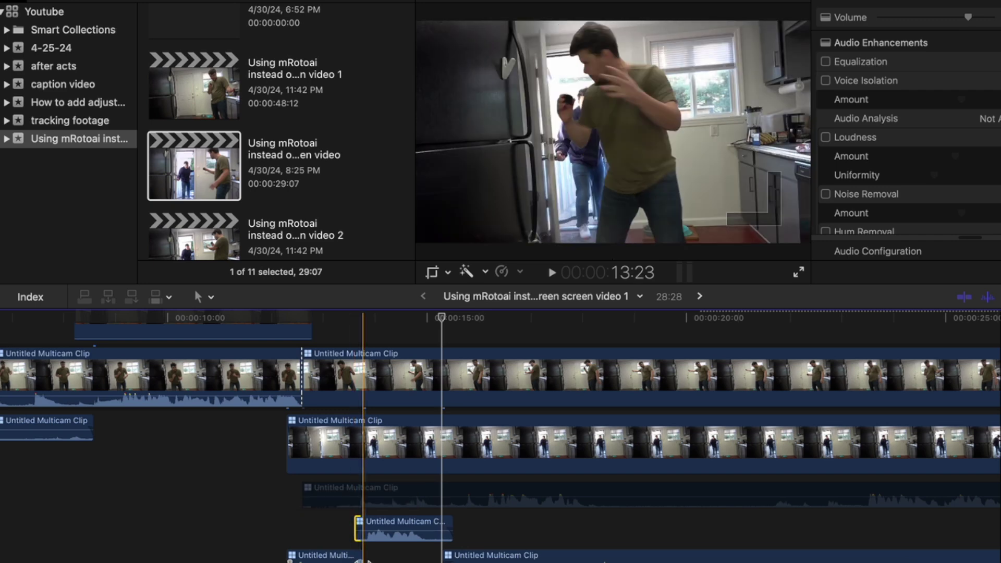
pyautogui.rightClick(383, 528)
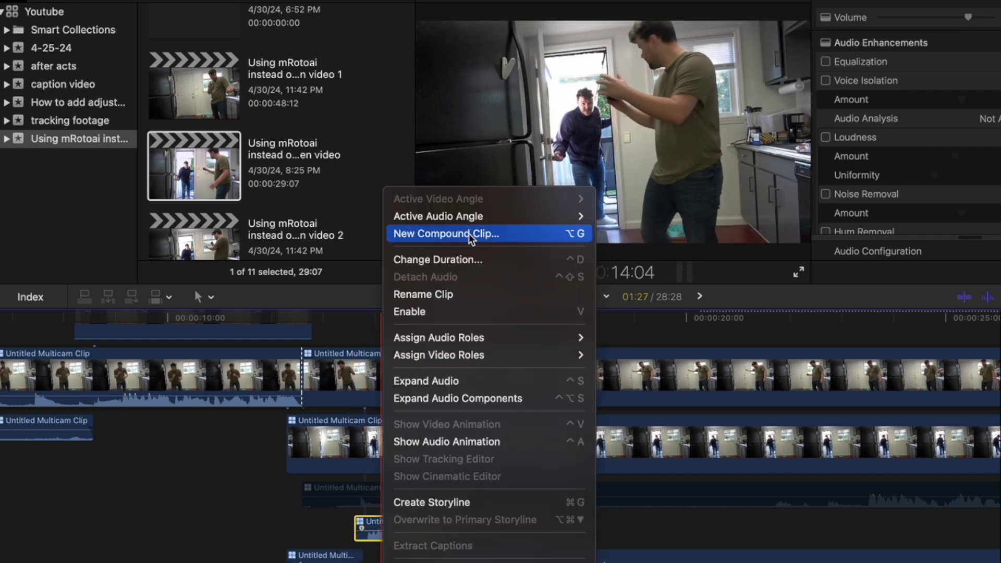
pyautogui.moveTo(468, 216)
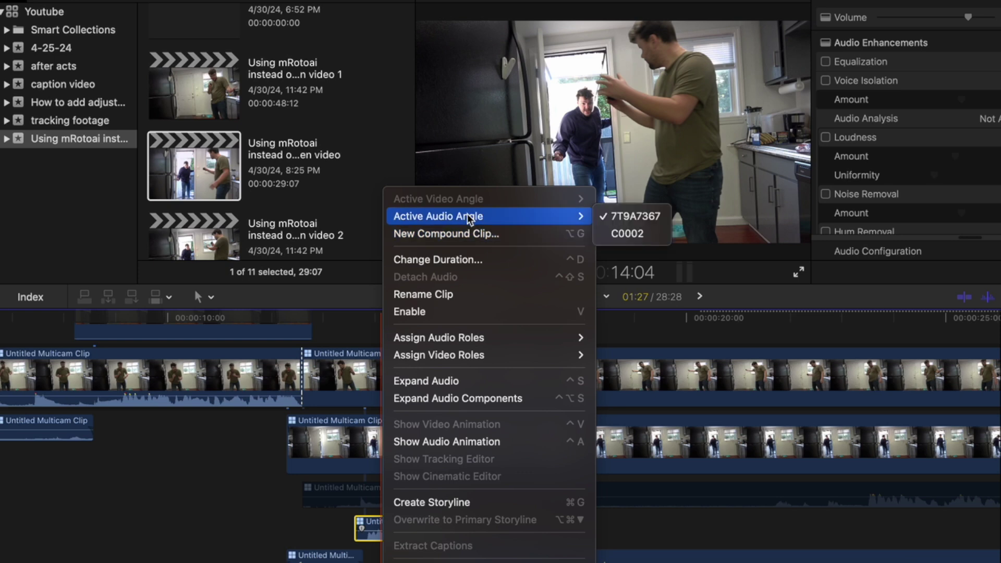
pyautogui.click(631, 233)
pyautogui.press('space')
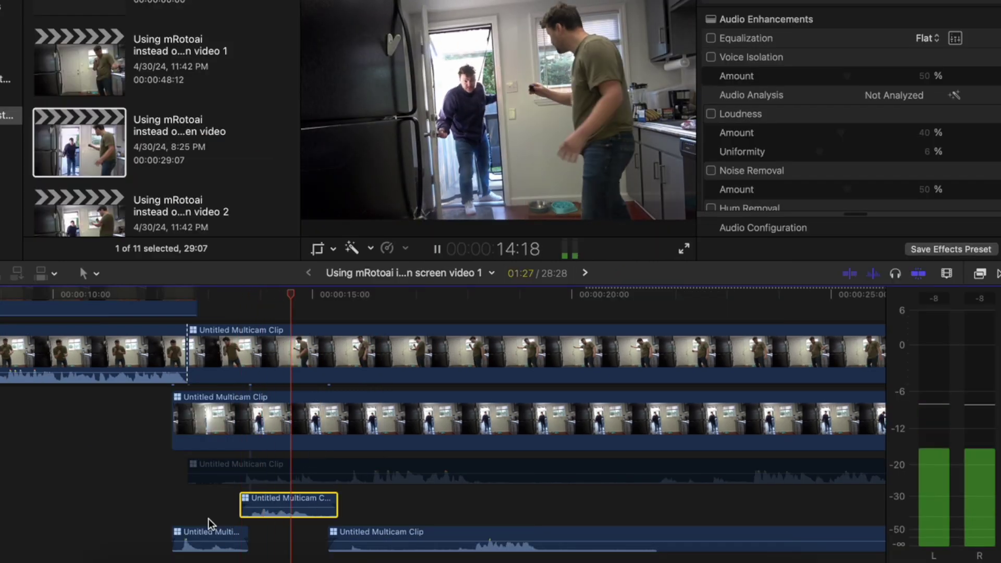
pyautogui.press('space')
# Find the Muffled audio effect, apply it to the doorway audio's middle piece, and play the result
pyautogui.click(971, 276)
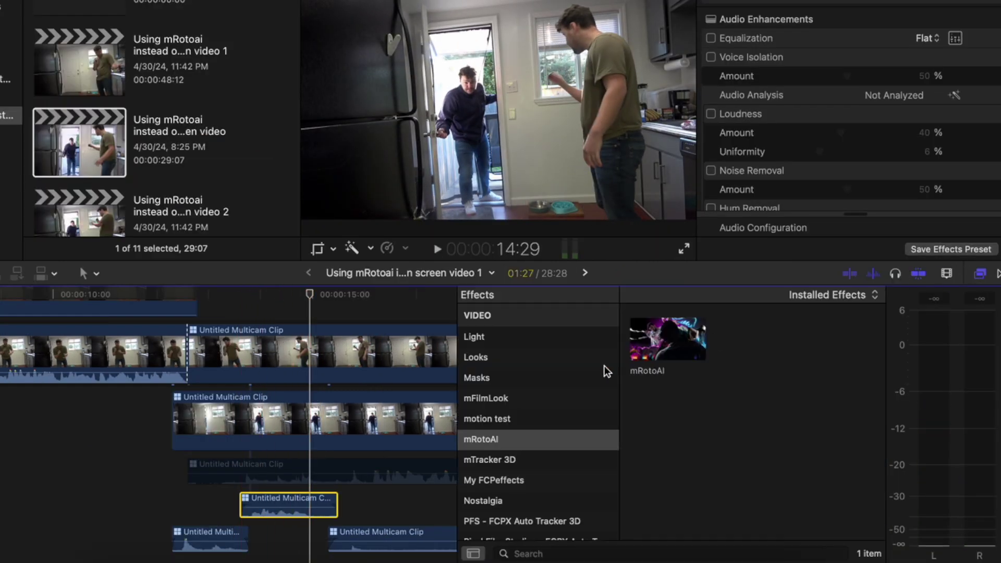
pyautogui.scroll(-10, 504, 454)
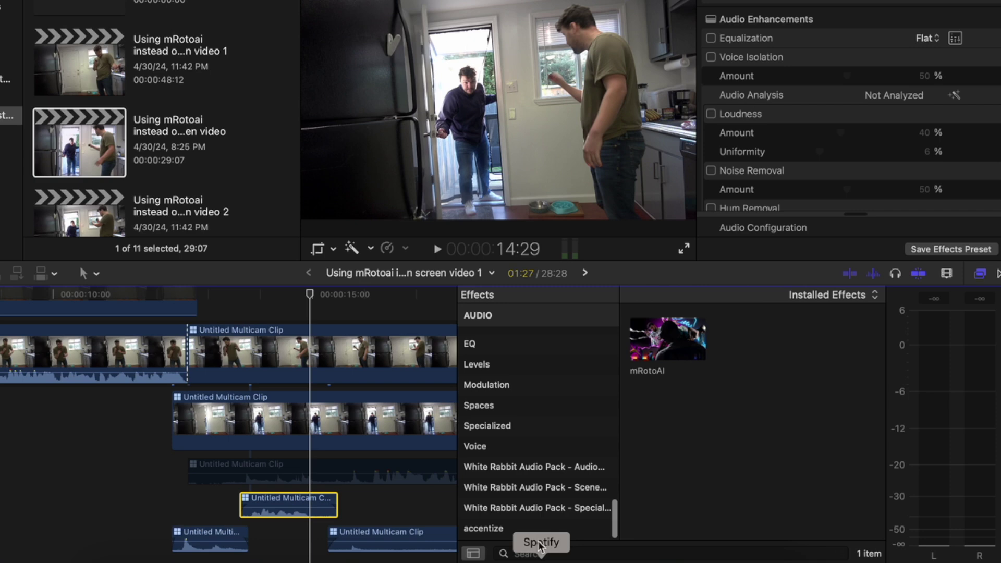
pyautogui.scroll(20, 503, 480)
pyautogui.click(542, 308)
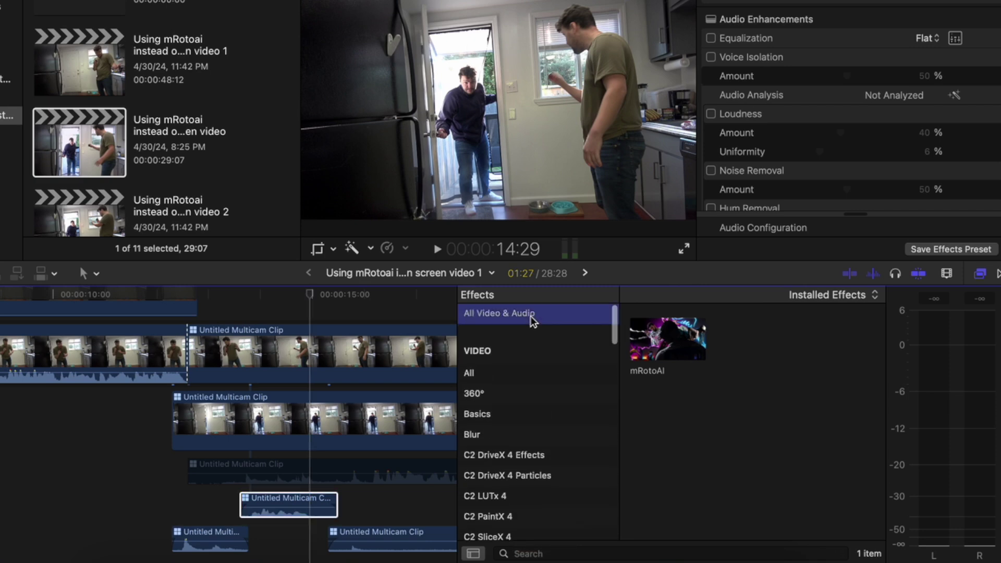
pyautogui.click(557, 552)
pyautogui.write('muffl')
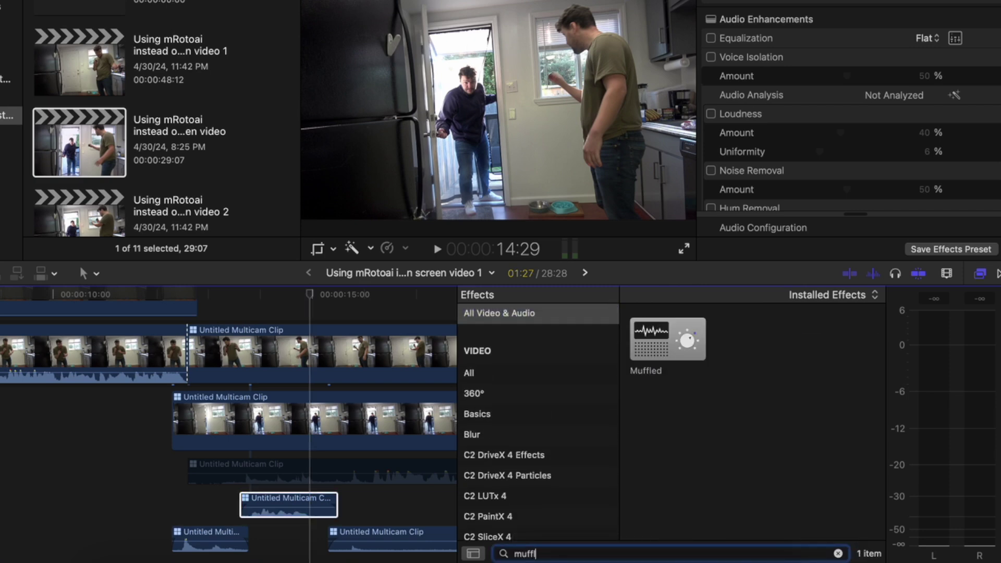
pyautogui.moveTo(676, 349); pyautogui.dragTo(296, 501)
pyautogui.press('space')
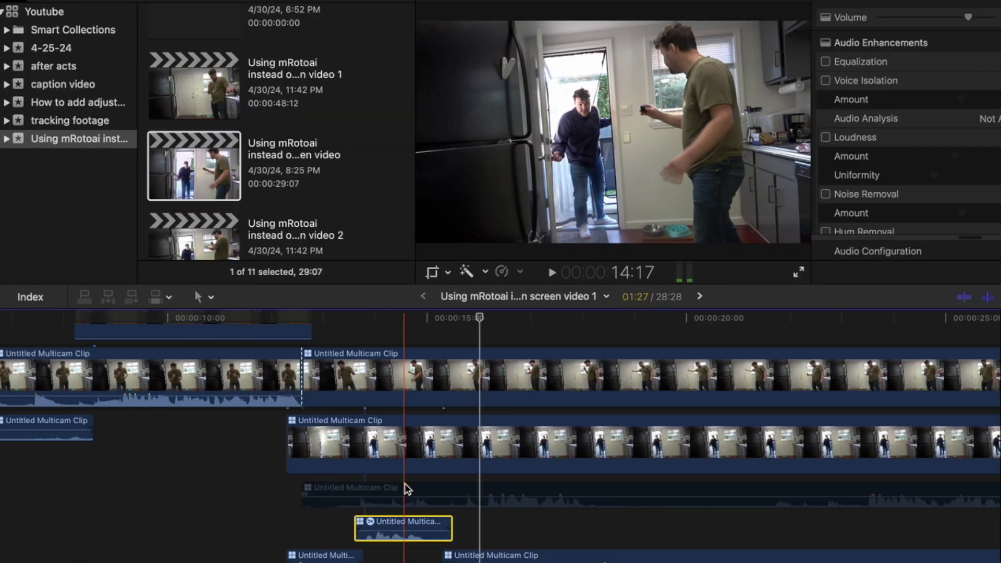
# Re-enable the masked clip's detached audio and play the scene with both voices
pyautogui.click(407, 489)
pyautogui.press('space')
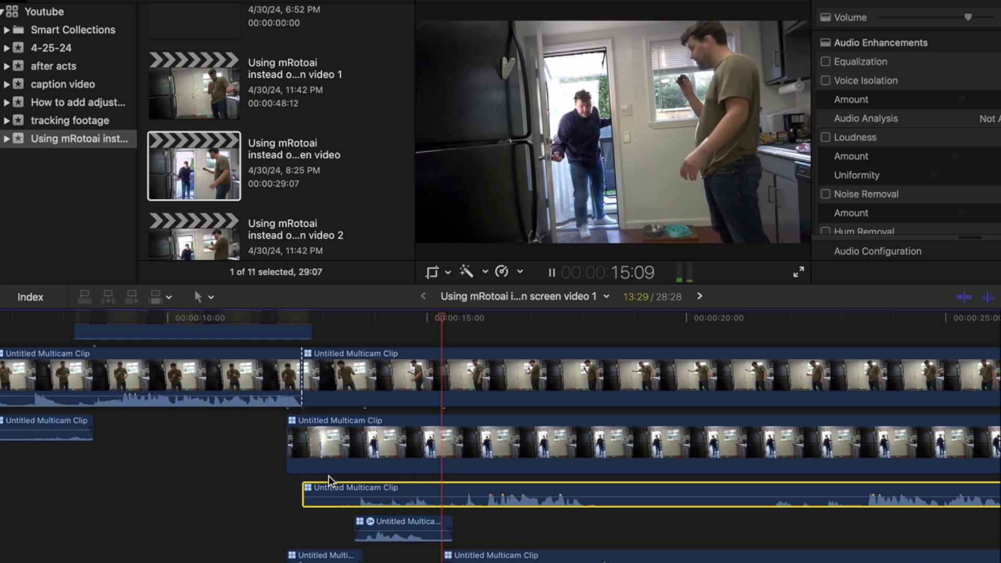
pyautogui.hscroll(5, 328, 478)
pyautogui.scroll(-2, 329, 478)
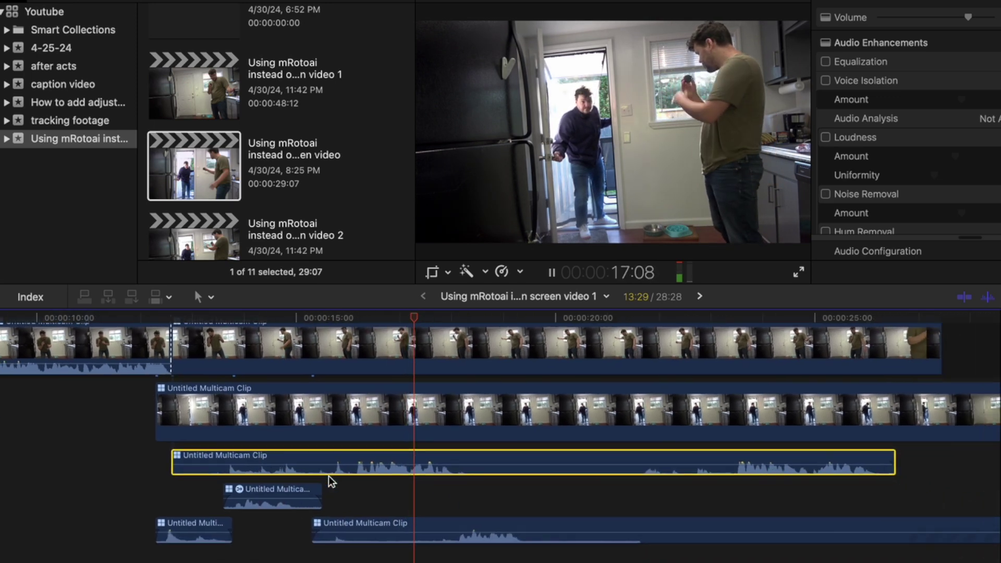
# Check the active audio angle of the doorway audio's last piece, keeping 7T9A7367, and play that section
pyautogui.rightClick(458, 528)
pyautogui.moveTo(557, 219)
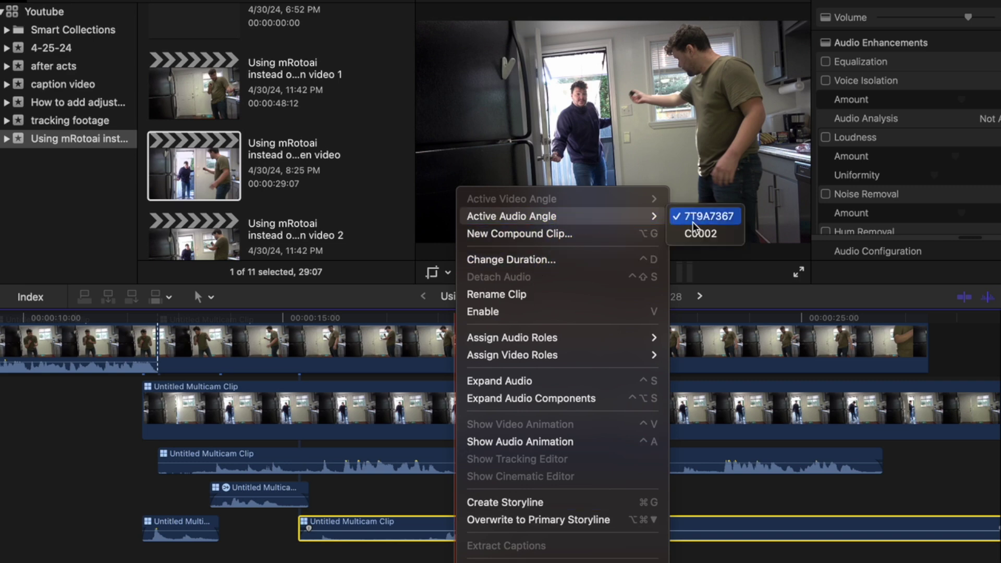
pyautogui.click(399, 501)
pyautogui.press('space')
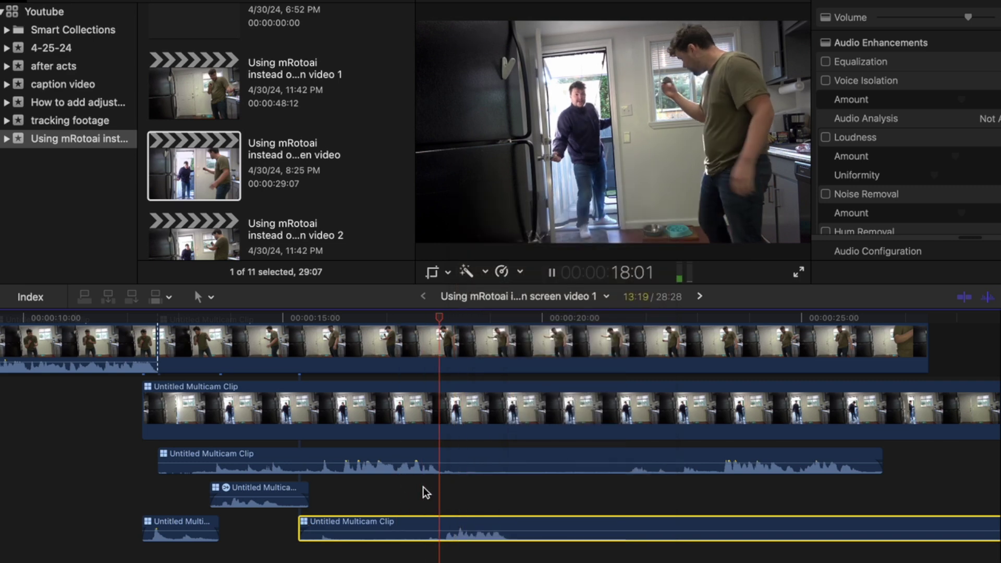
# Split the rest of the doorway clip's audio at 19:22 and extend the front part slightly past the cut
pyautogui.press('super+b')
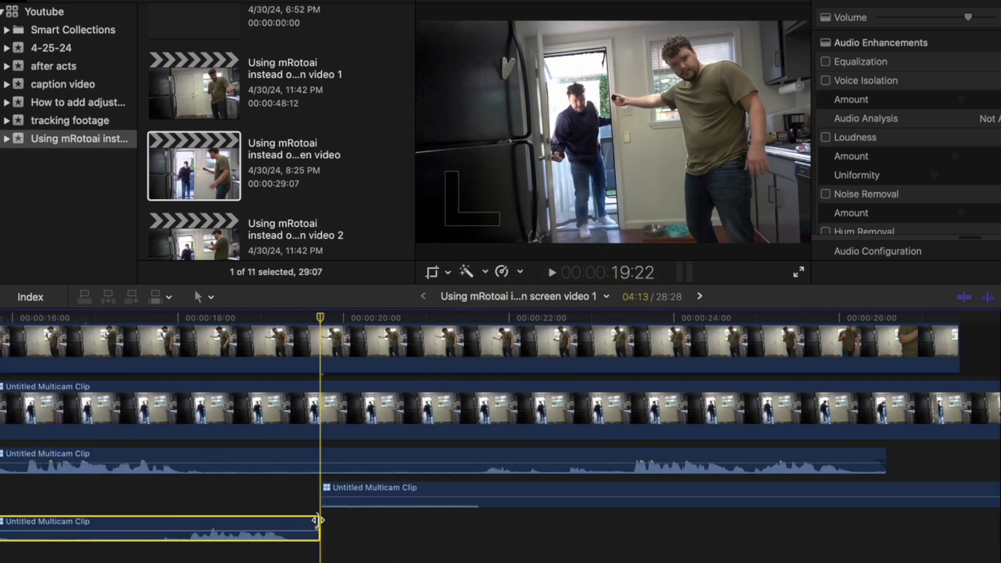
pyautogui.moveTo(316, 519); pyautogui.dragTo(330, 520)
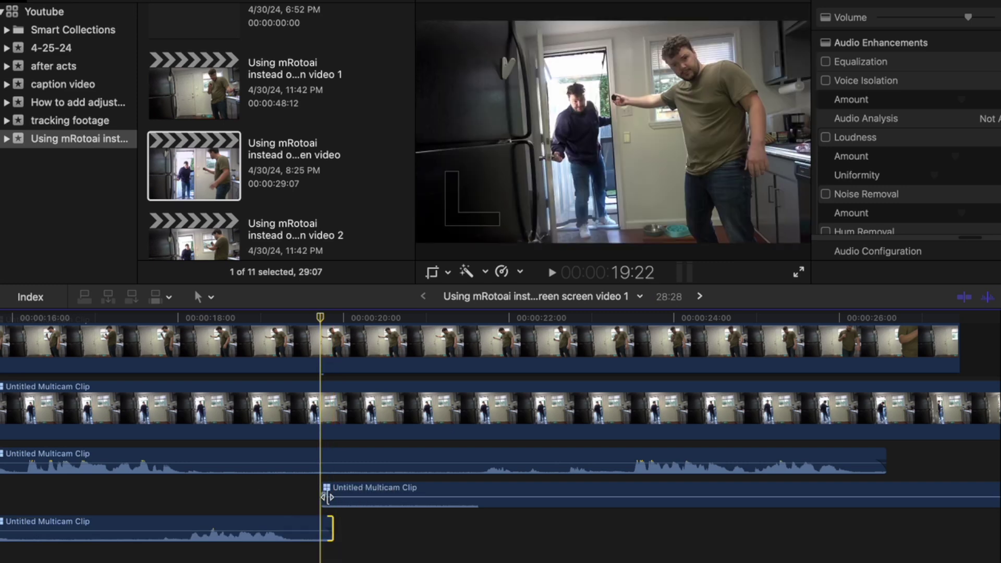
pyautogui.rightClick(333, 490)
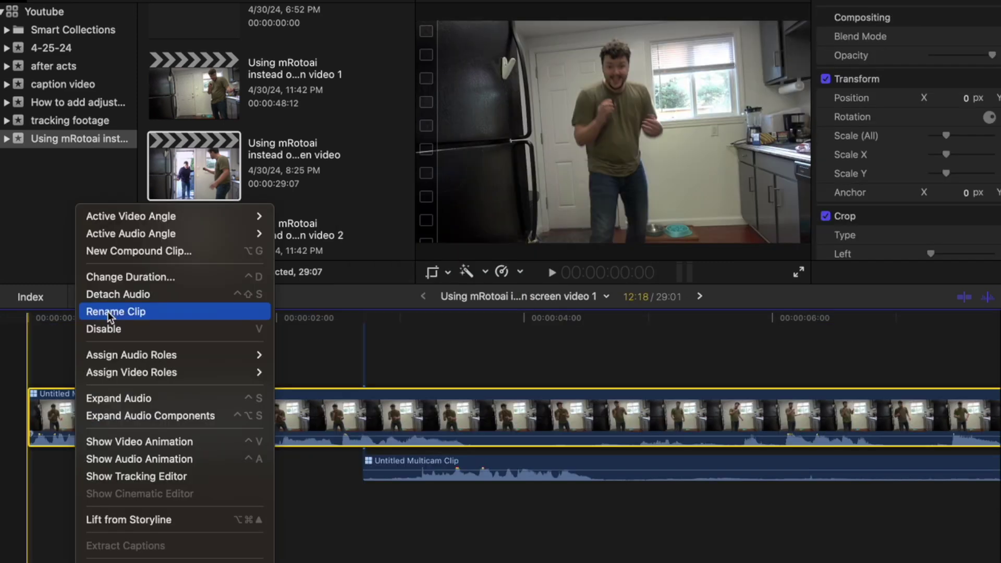
# Detach the audio from the main take's first part and play the opening of the project
pyautogui.click(114, 294)
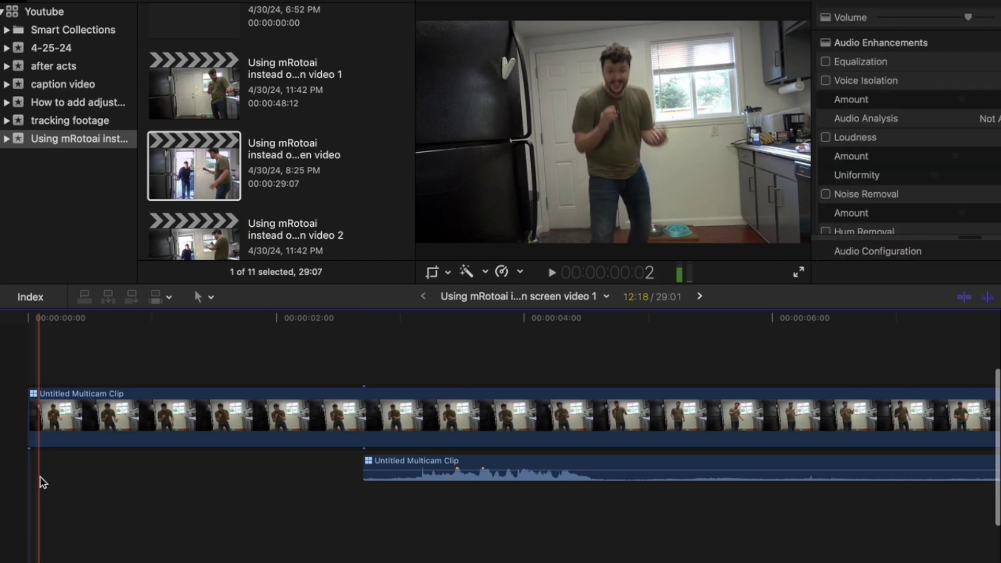
pyautogui.scroll(-3, 41, 482)
pyautogui.scroll(1, 31, 511)
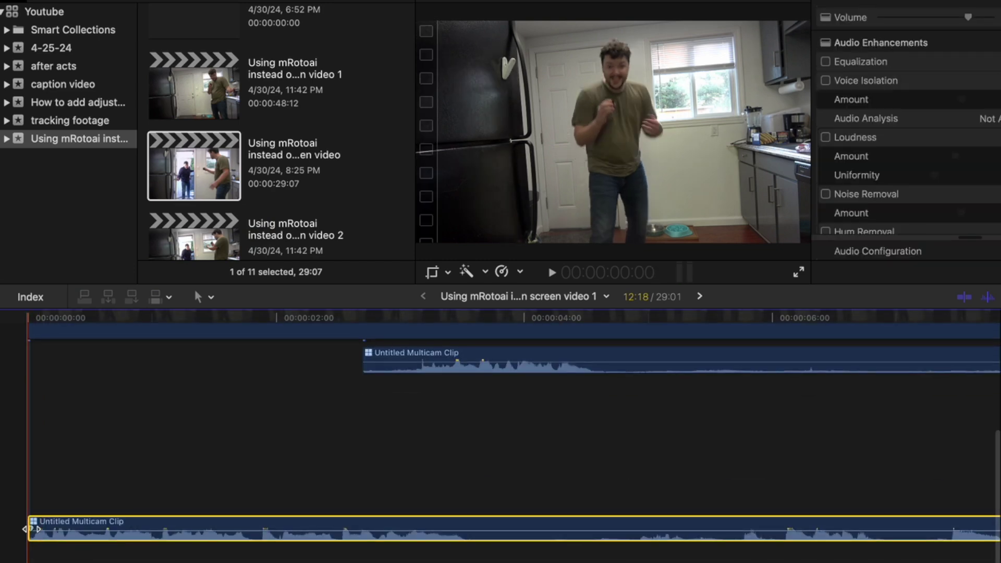
pyautogui.press('space')
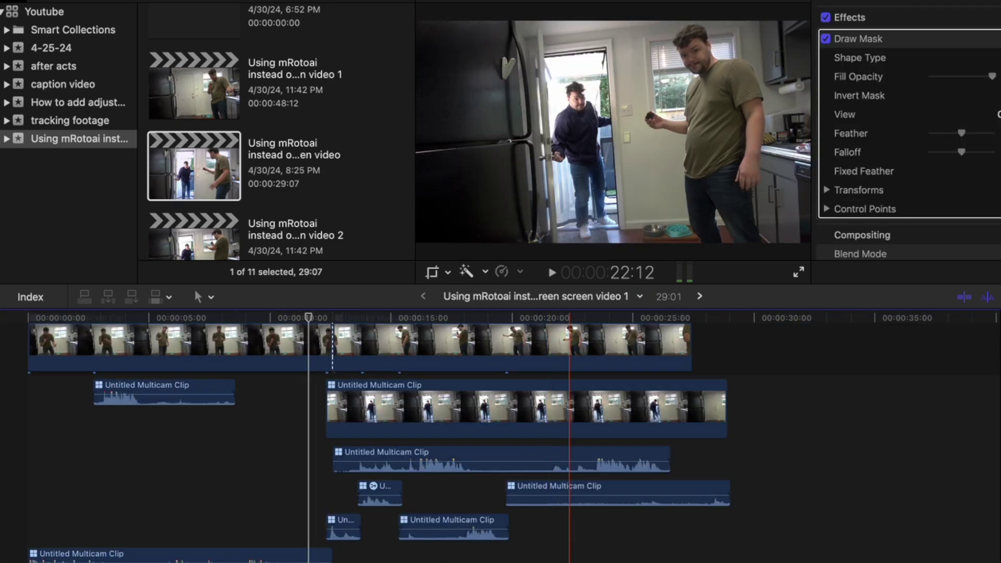
pyautogui.press('space')
pyautogui.press('space')
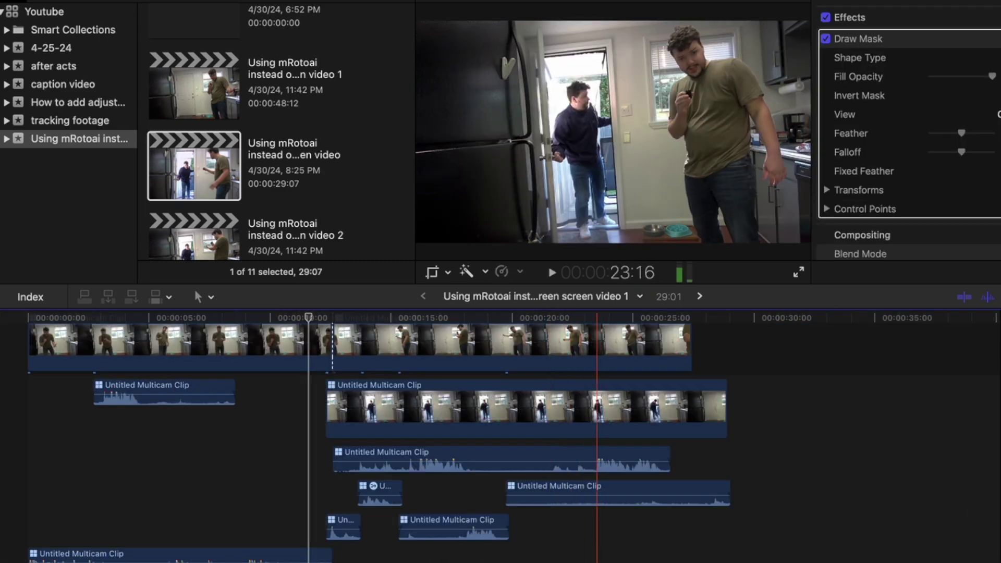
# Select all the detached audio clips and combine them into one compound clip
pyautogui.moveTo(599, 561); pyautogui.dragTo(279, 467)
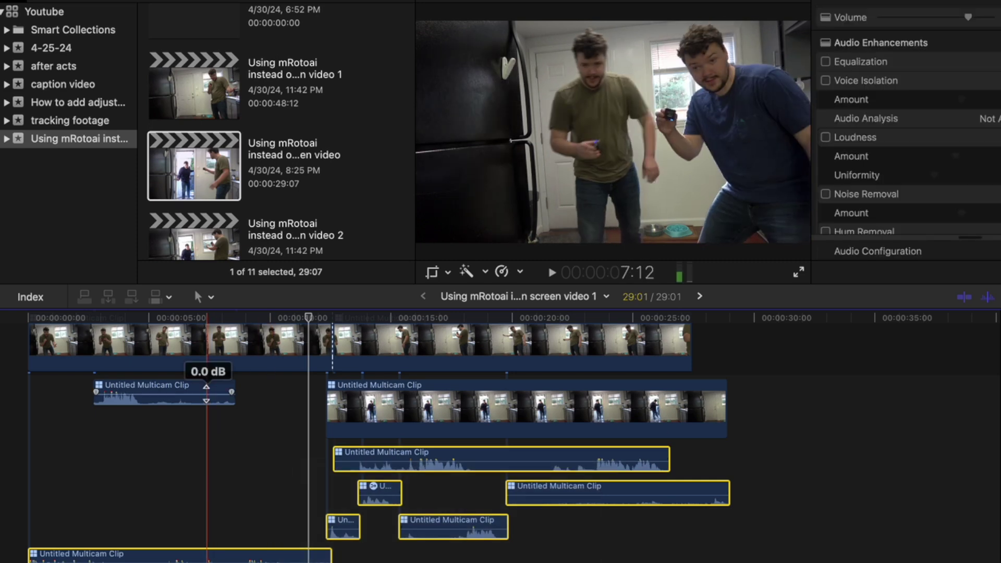
pyautogui.keyDown('super'); pyautogui.click(203, 391); pyautogui.keyUp('super')
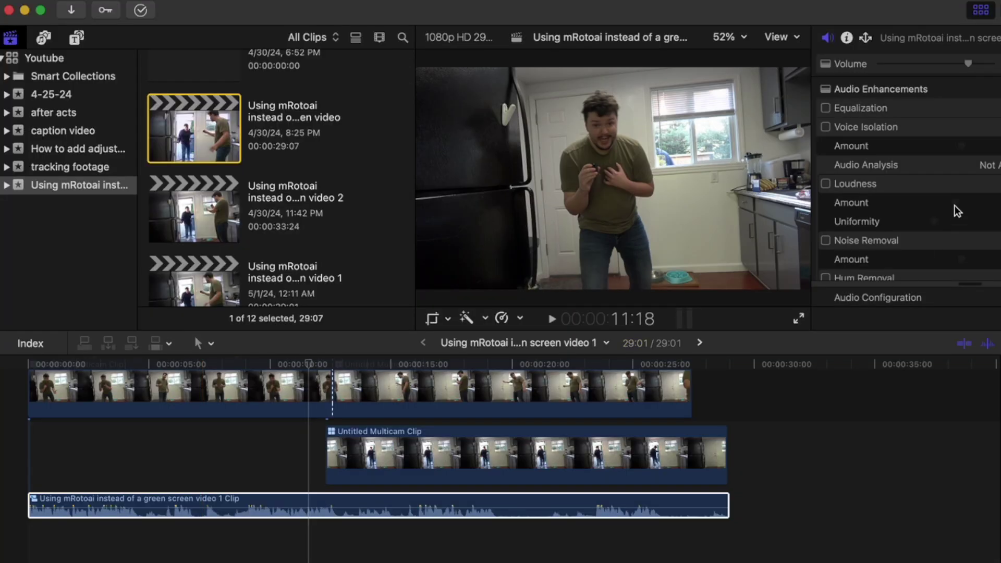
# Set the compound audio clip's pan mode to Basic Surround and move the surround panner's point to the front centre
pyautogui.scroll(-5, 955, 205)
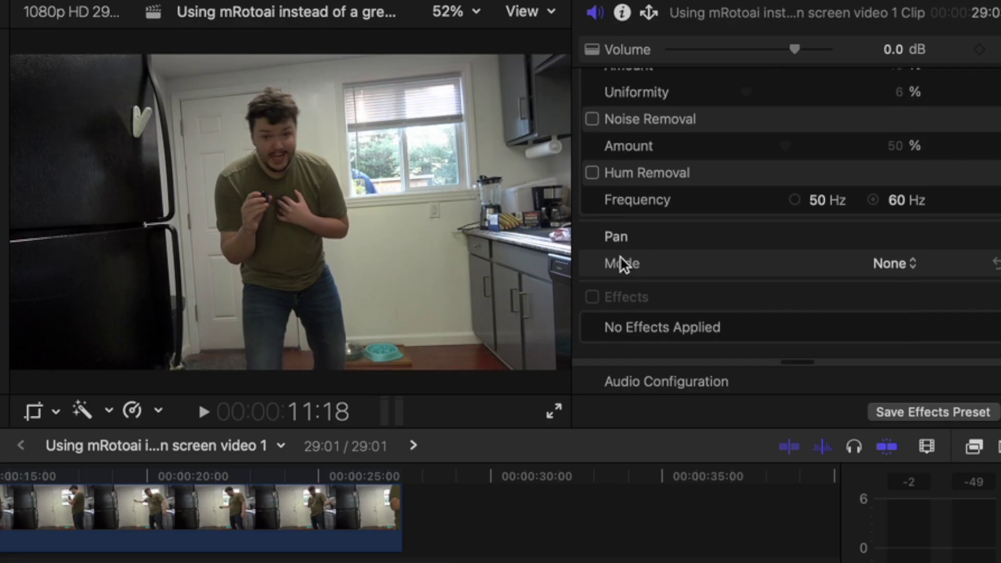
pyautogui.click(889, 264)
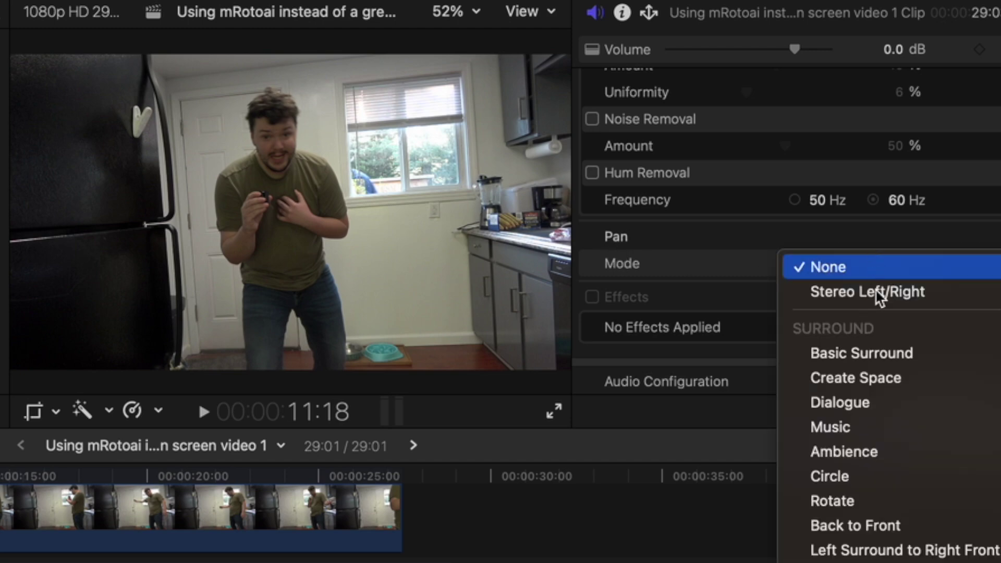
pyautogui.click(884, 353)
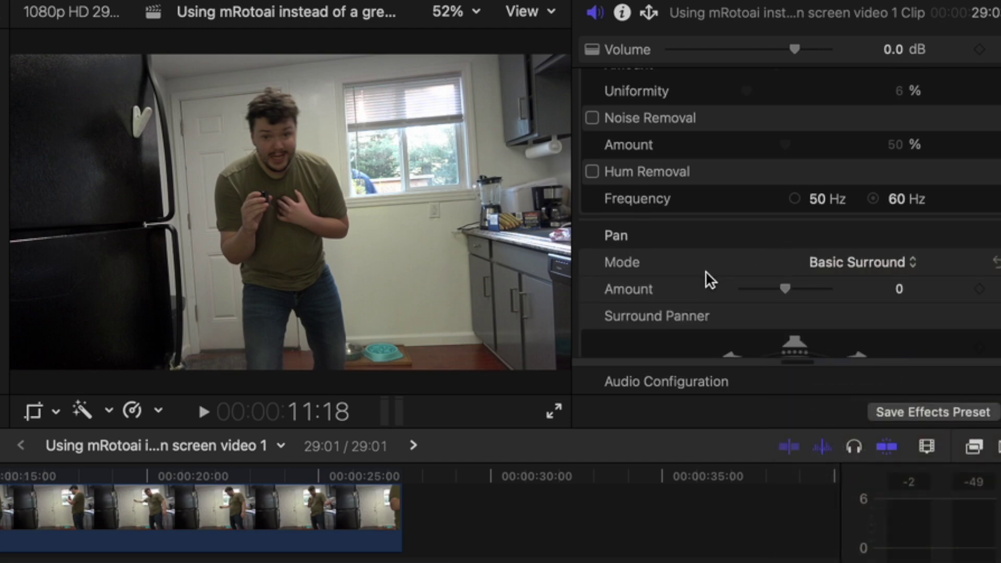
pyautogui.scroll(-5, 797, 307)
pyautogui.moveTo(791, 308); pyautogui.dragTo(801, 203)
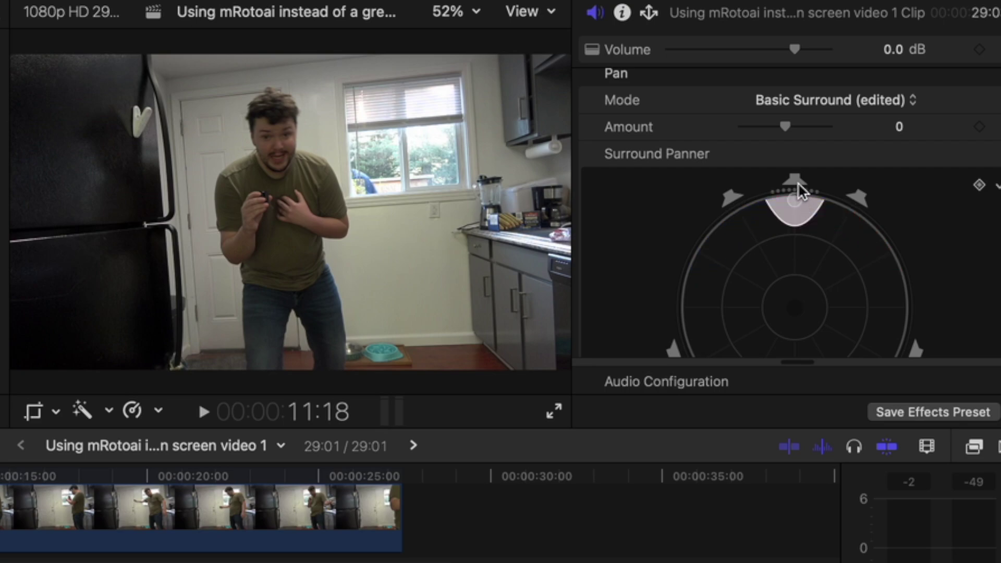
# Play back part of the project to check the surround-panned audio
pyautogui.click(150, 467)
pyautogui.press('space')
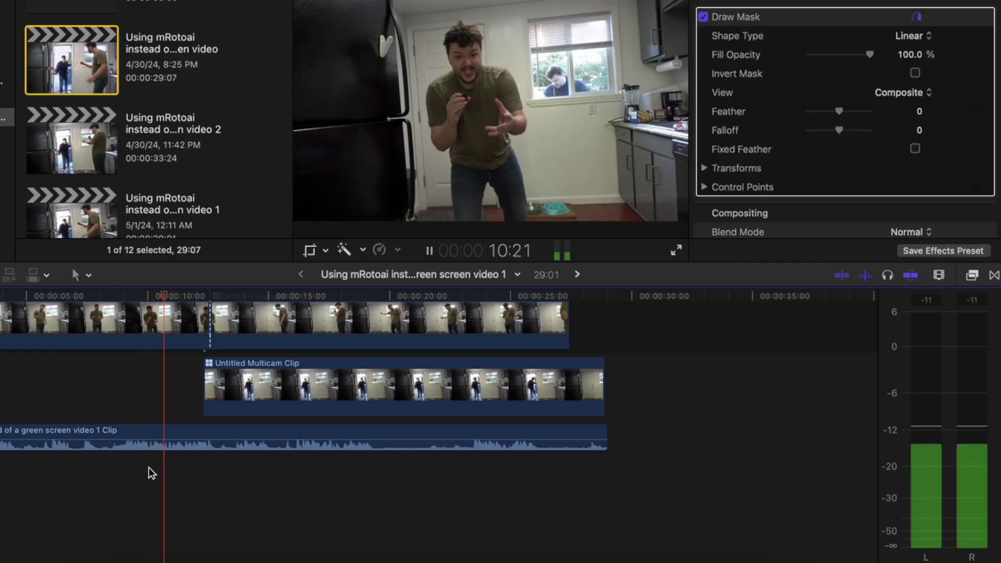
pyautogui.press('space')
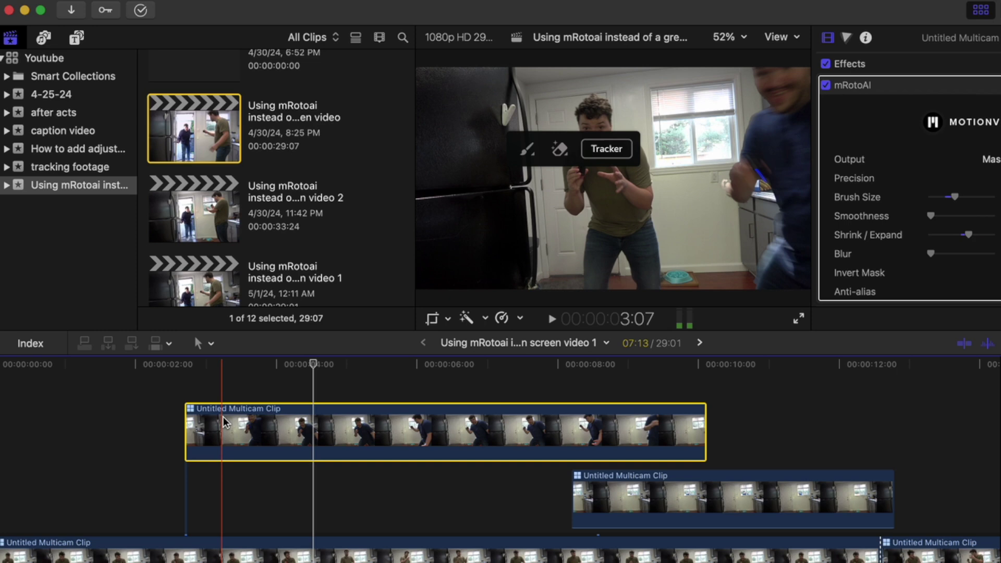
# Duplicate the blue-shirt clip onto the lane directly above it and disable mRotoAI on the upper copy
pyautogui.moveTo(225, 417); pyautogui.dragTo(225, 417)
pyautogui.click(175, 395)
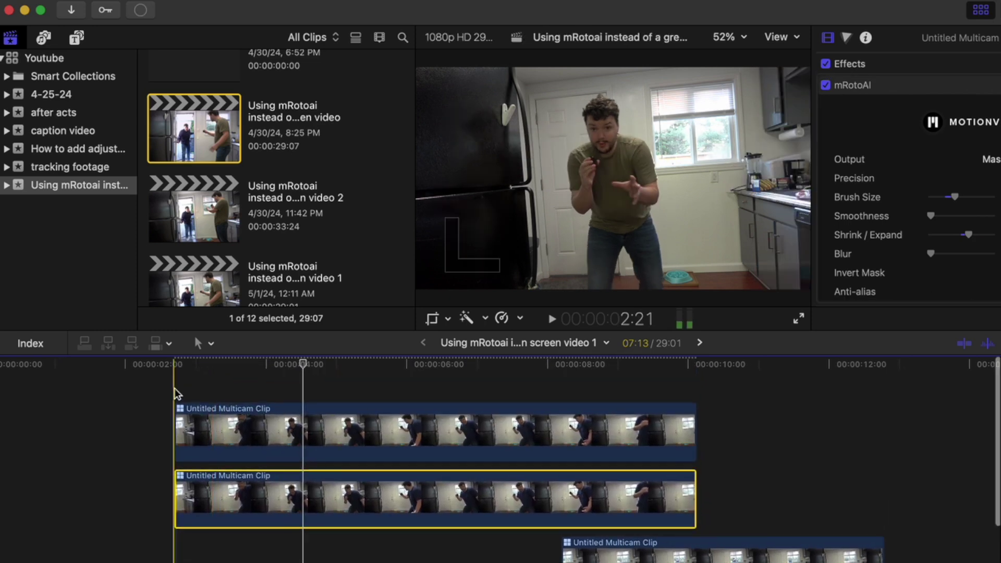
pyautogui.click(180, 417)
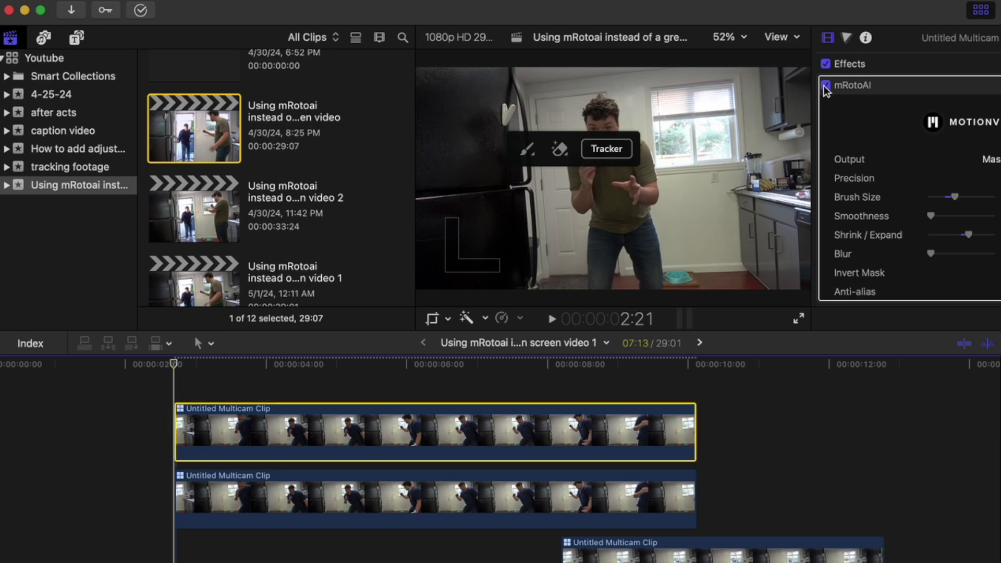
pyautogui.click(825, 85)
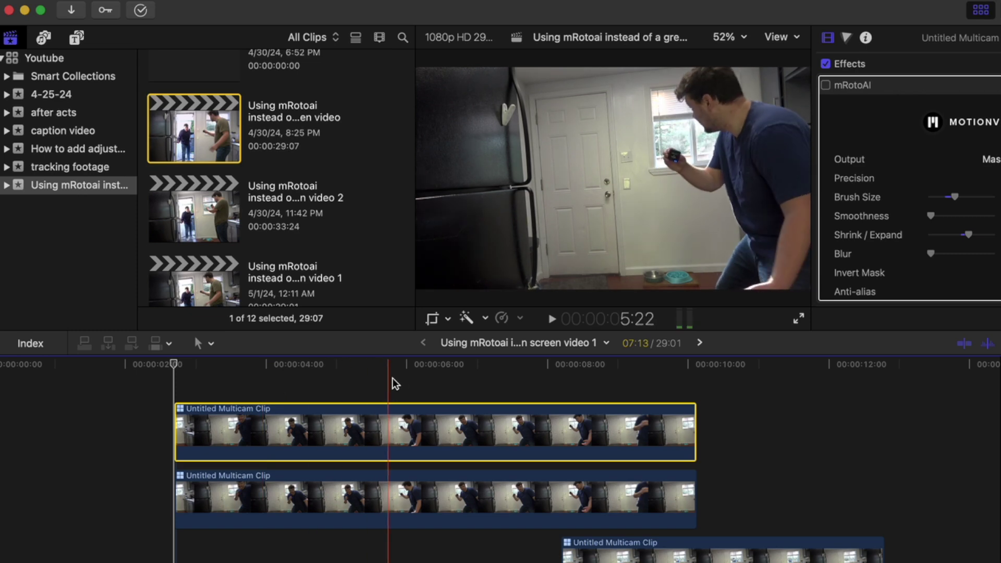
# Add a Draw Mask to the upper blue-shirt copy, outline the fridge's lower door area, and play the clip from its start
pyautogui.press('super+5')
pyautogui.scroll(3, 605, 451)
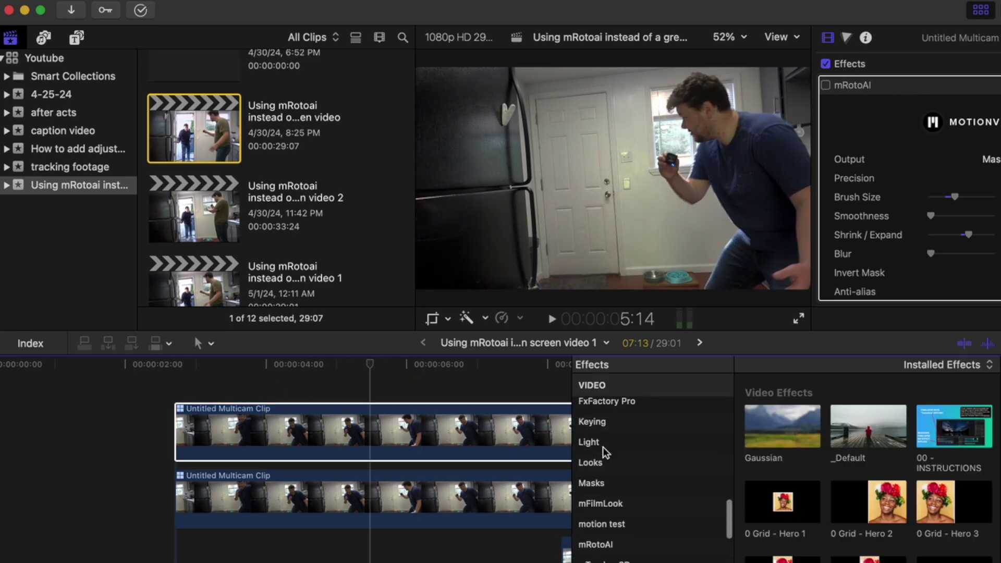
pyautogui.click(600, 487)
pyautogui.moveTo(778, 424); pyautogui.dragTo(346, 436)
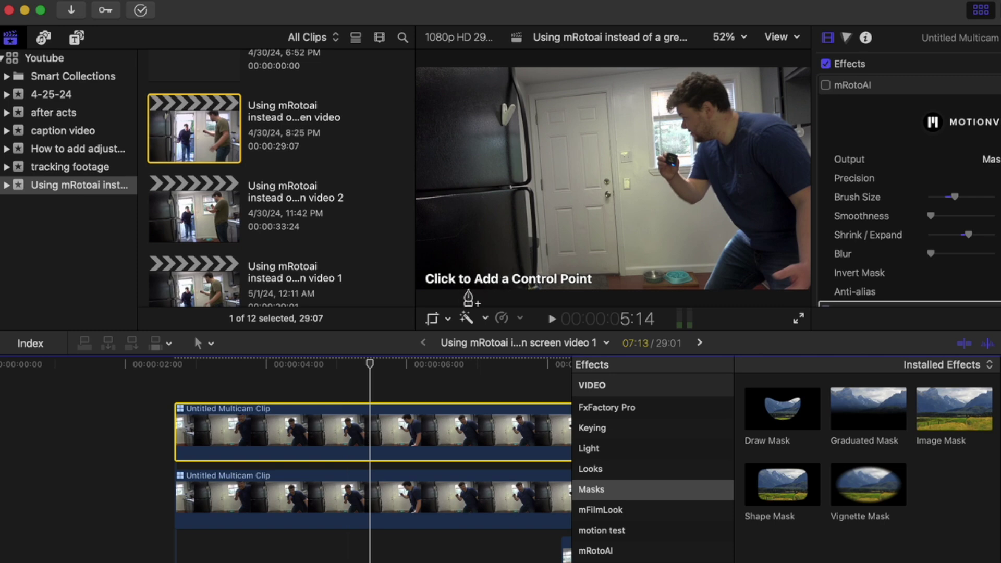
pyautogui.click(475, 290)
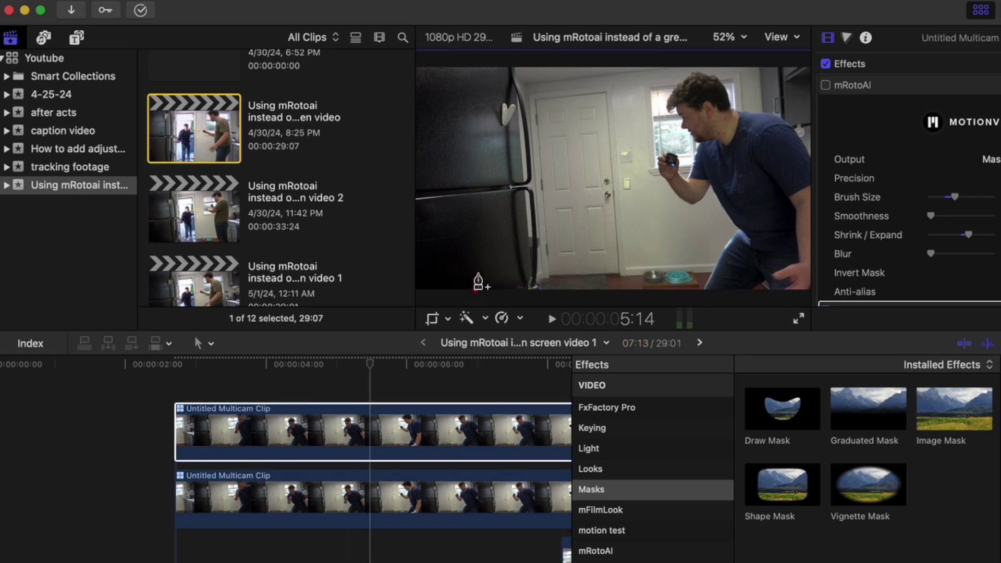
pyautogui.click(465, 191)
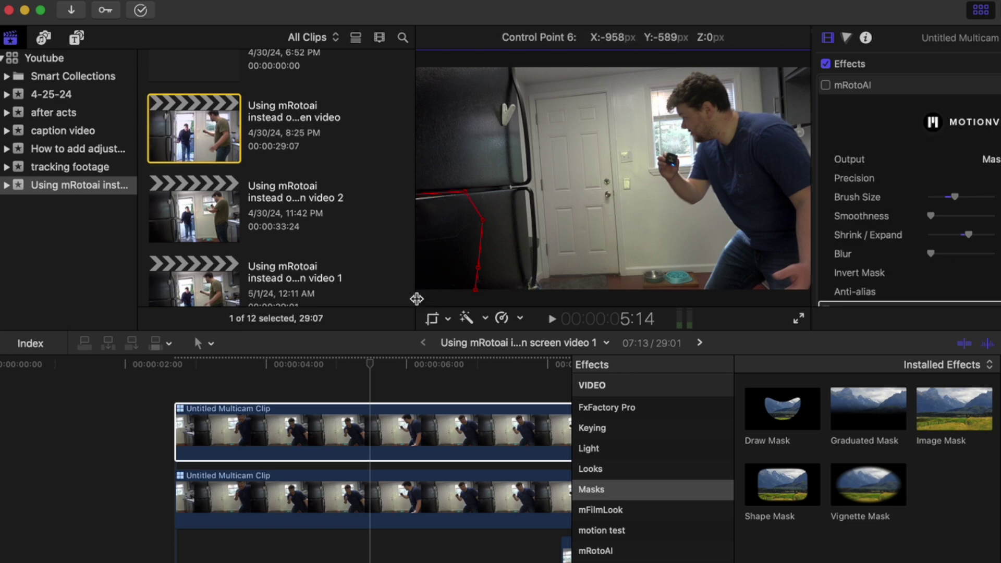
pyautogui.click(186, 443)
pyautogui.press('space')
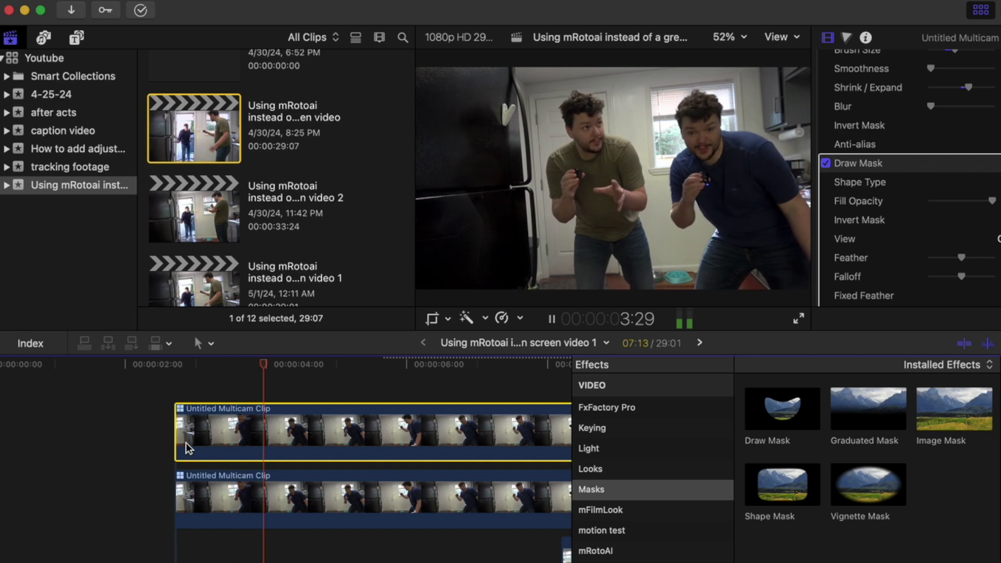
pyautogui.press('space')
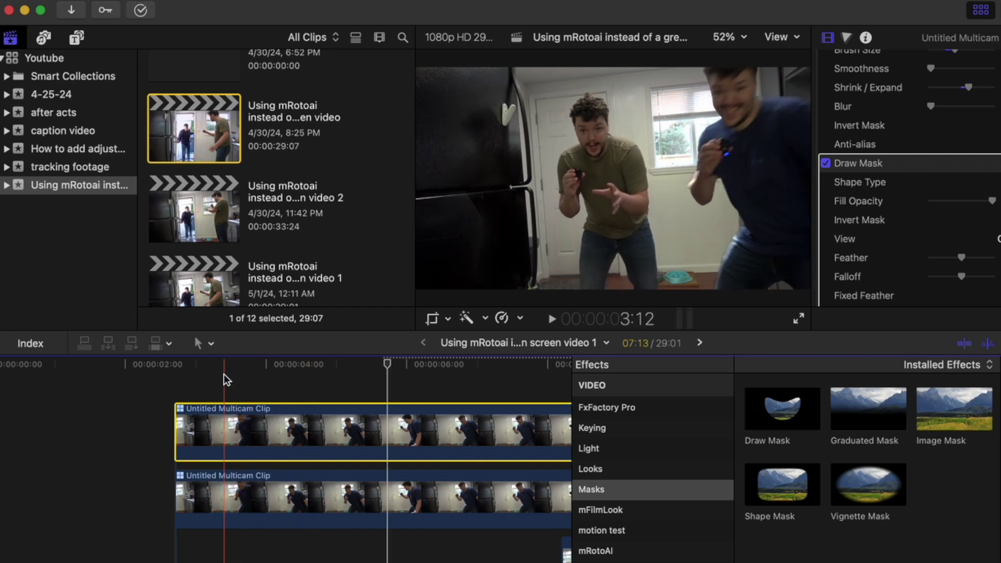
# Keyframe the upper copy's opacity at 100% at 3:12 and 0% a few frames earlier, and play the fade-in
pyautogui.click(224, 374)
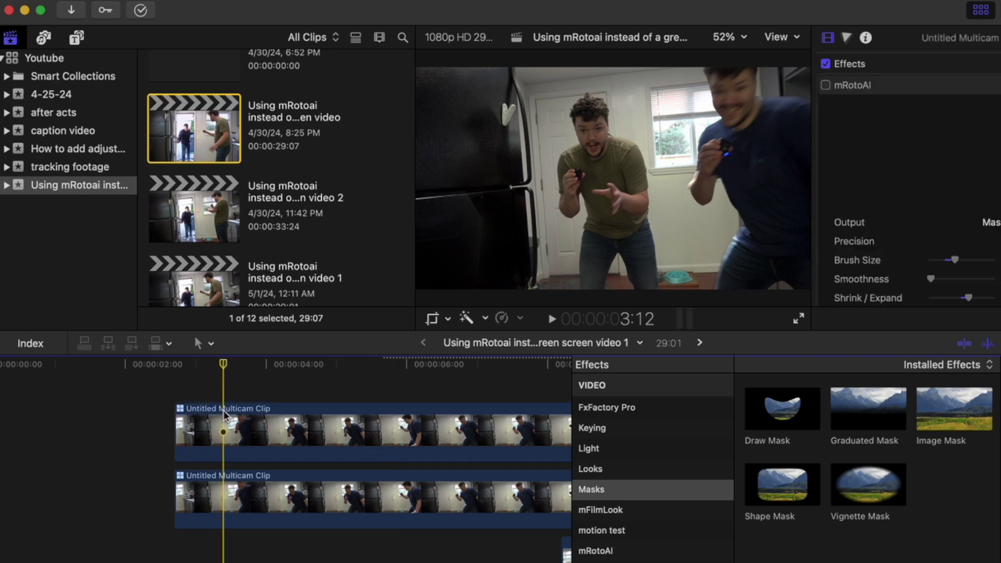
pyautogui.click(223, 431)
pyautogui.scroll(-10, 897, 201)
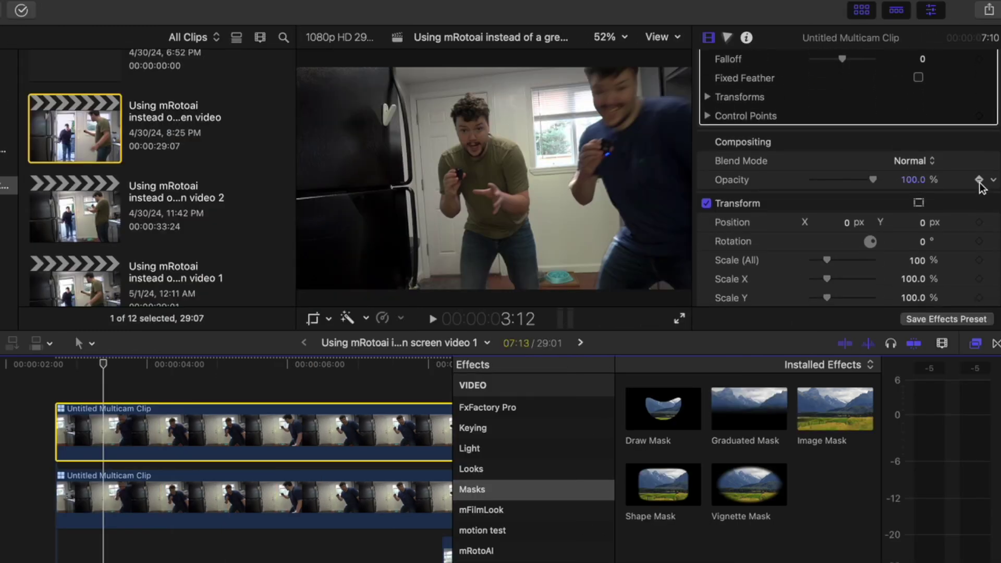
pyautogui.press('Left')
pyautogui.press('Left')
pyautogui.press('Left')
pyautogui.press('Left')
pyautogui.press('Left')
pyautogui.press('Left')
pyautogui.press('Left')
pyautogui.press('Left')
pyautogui.press('Left')
pyautogui.press('Left')
pyautogui.press('Left')
pyautogui.press('Left')
pyautogui.press('Left')
pyautogui.press('Left')
pyautogui.press('Left')
pyautogui.press('Left')
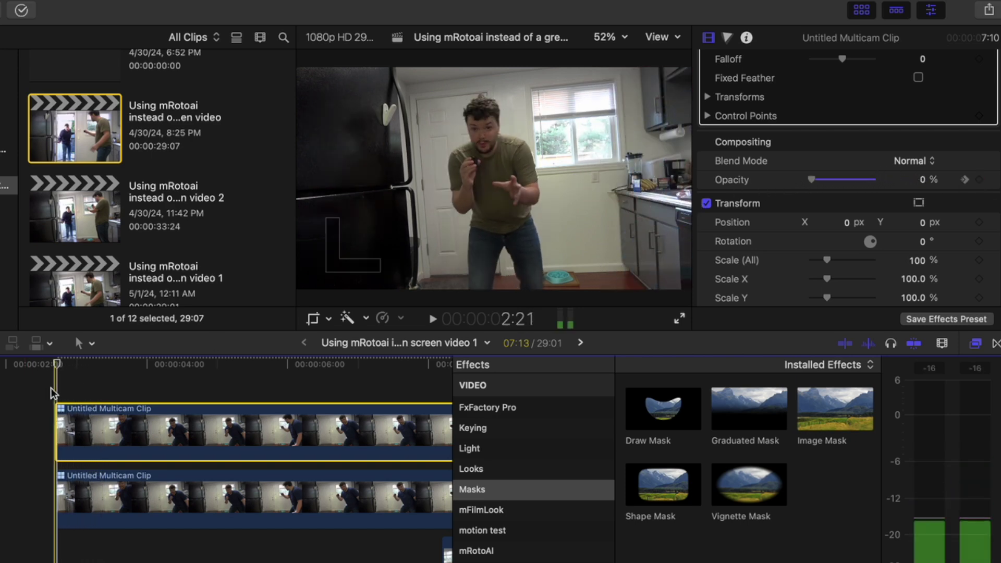
pyautogui.press('l')
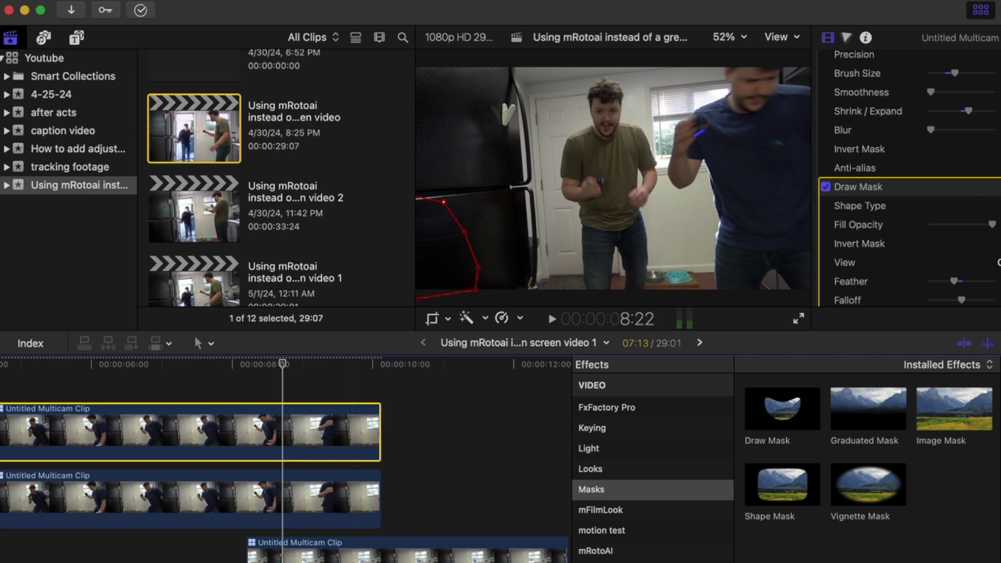
# Fade the upper copy out where the blue-shirted man exits, keyframing opacity at 100% at 9:03 and down to near zero at 9:08, and play it
pyautogui.press('super+5')
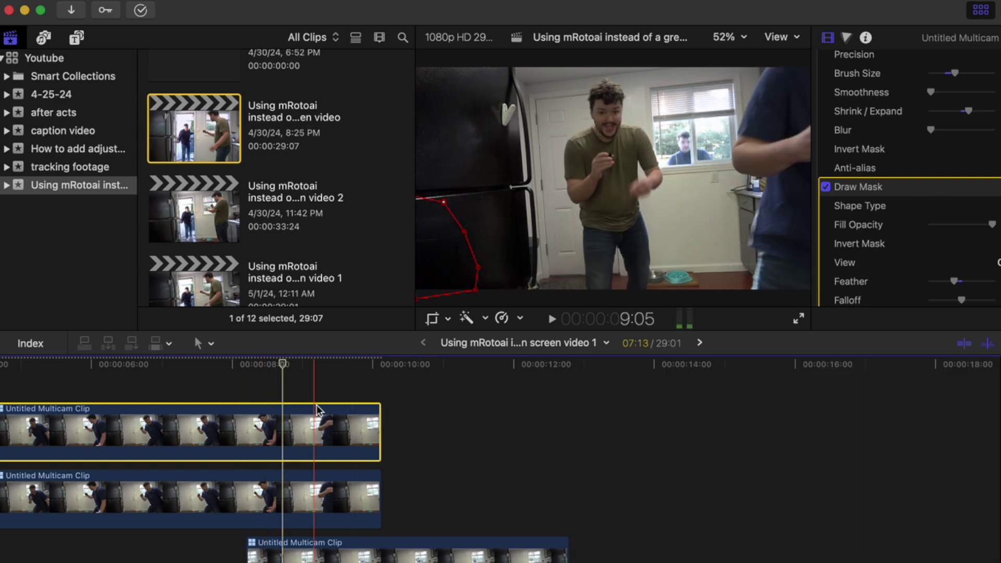
pyautogui.press('space')
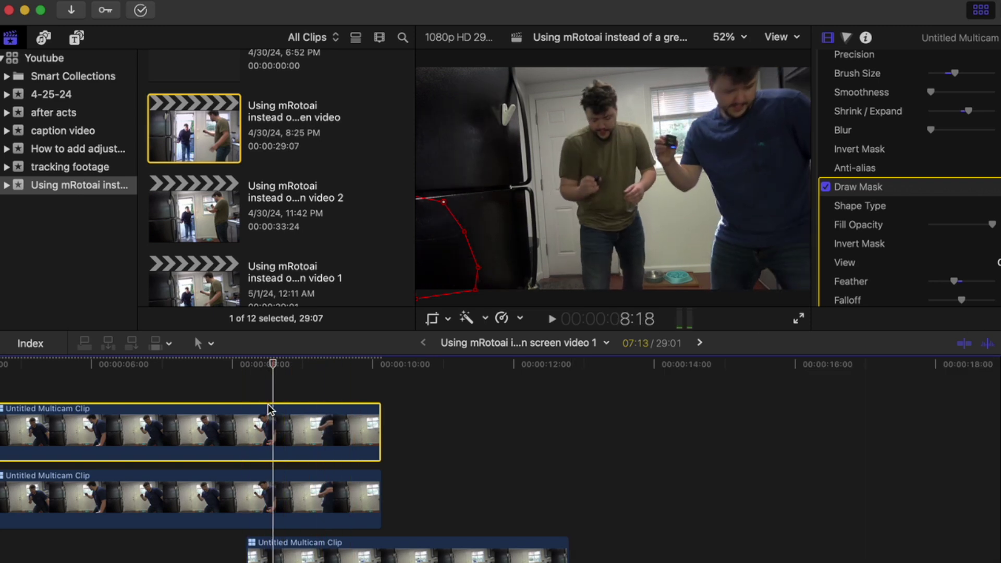
pyautogui.press('space')
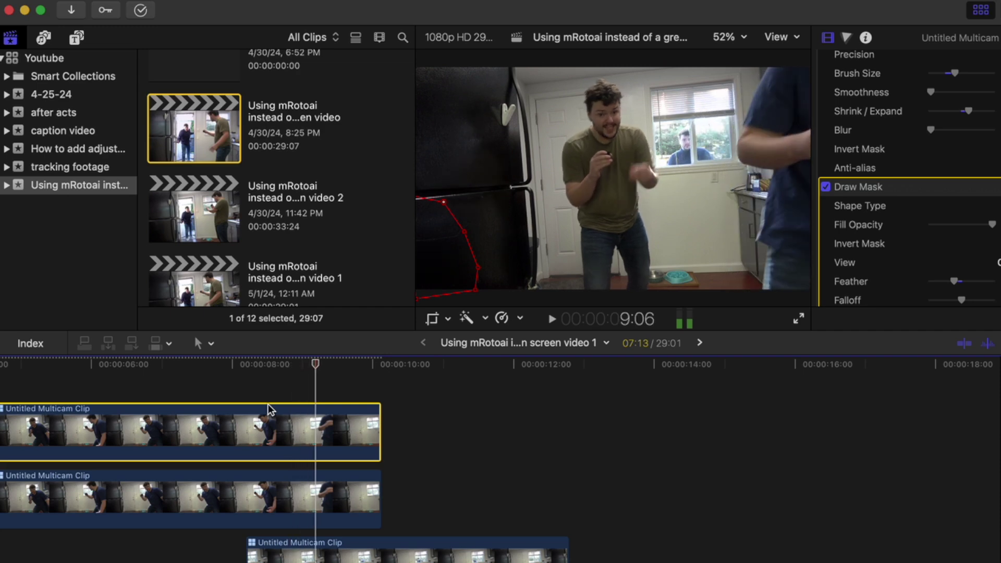
pyautogui.press('Left')
pyautogui.press('Left')
pyautogui.press('Left')
pyautogui.press('Left')
pyautogui.press('Left')
pyautogui.press('Left')
pyautogui.press('Left')
pyautogui.press('Left')
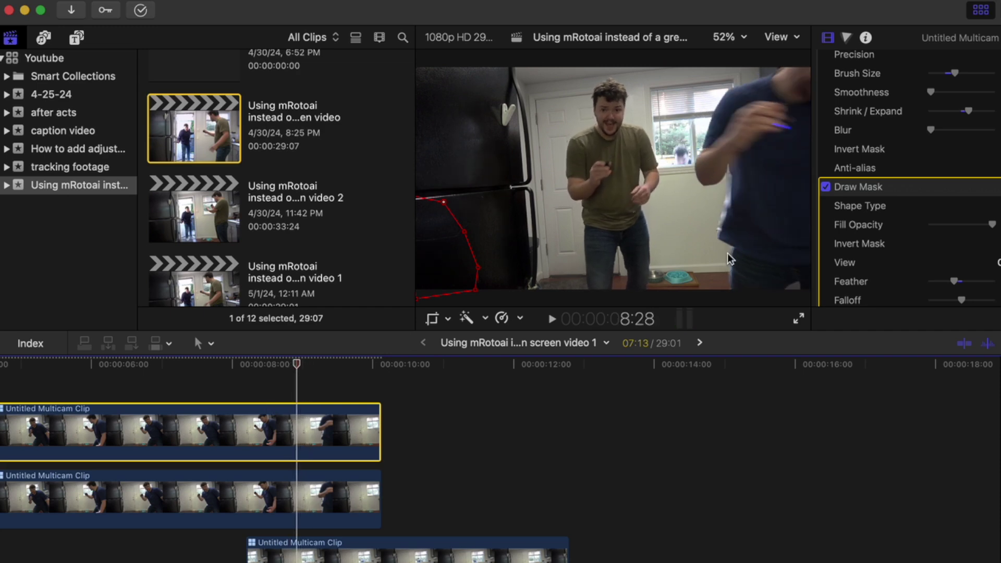
pyautogui.scroll(-5, 946, 186)
pyautogui.scroll(3, 946, 186)
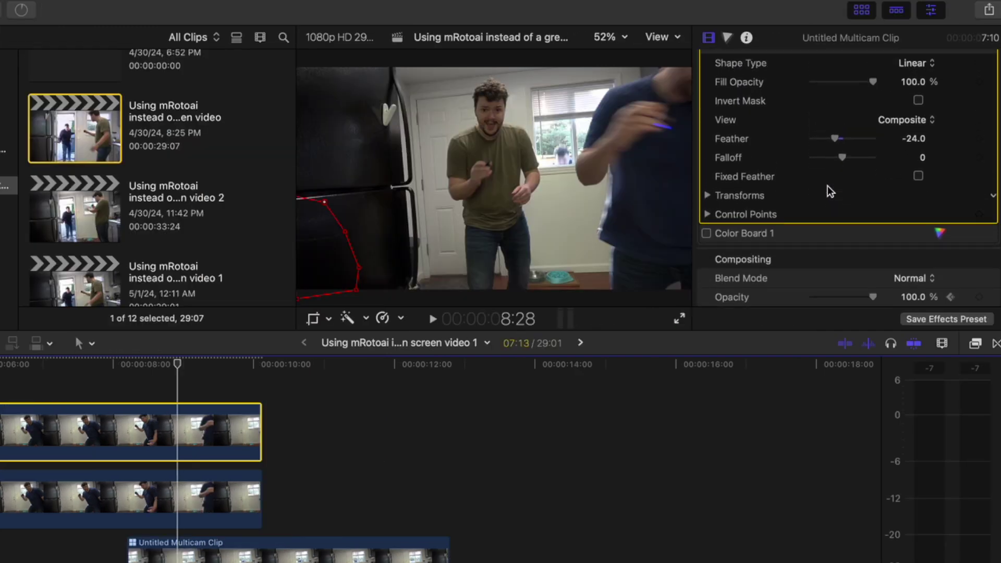
pyautogui.scroll(3, 827, 185)
pyautogui.scroll(-6, 829, 188)
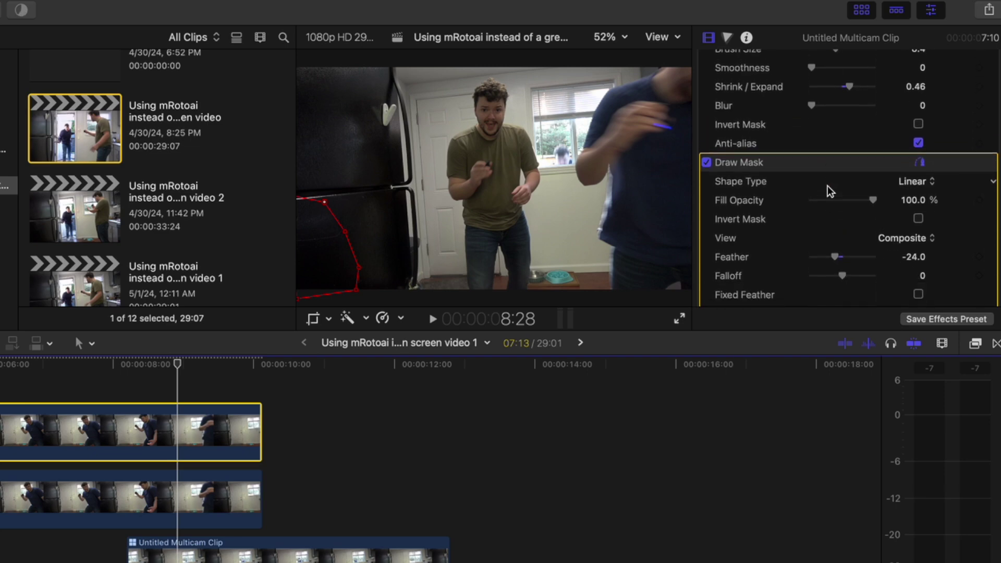
pyautogui.press('space')
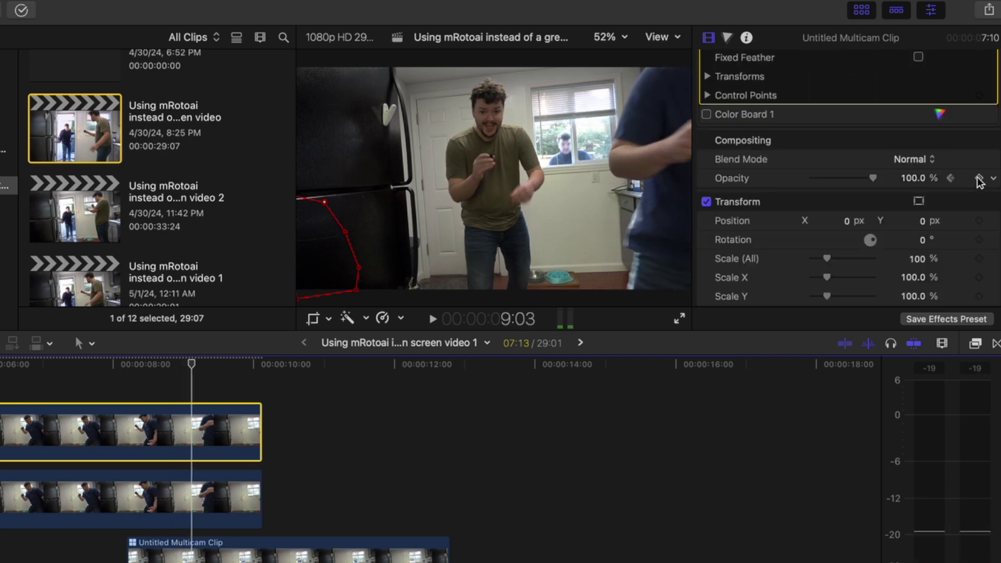
pyautogui.moveTo(868, 177); pyautogui.dragTo(781, 183)
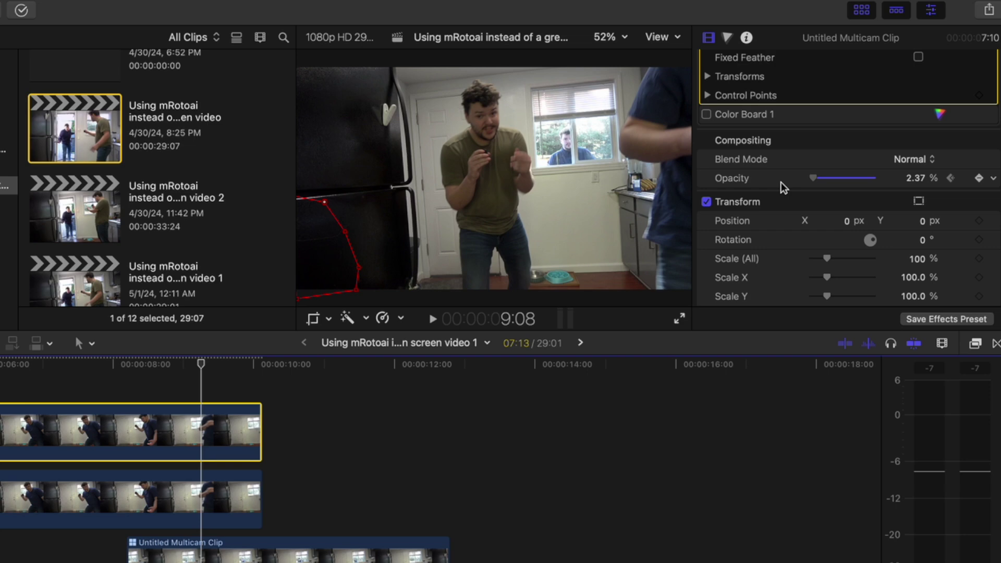
pyautogui.press('space')
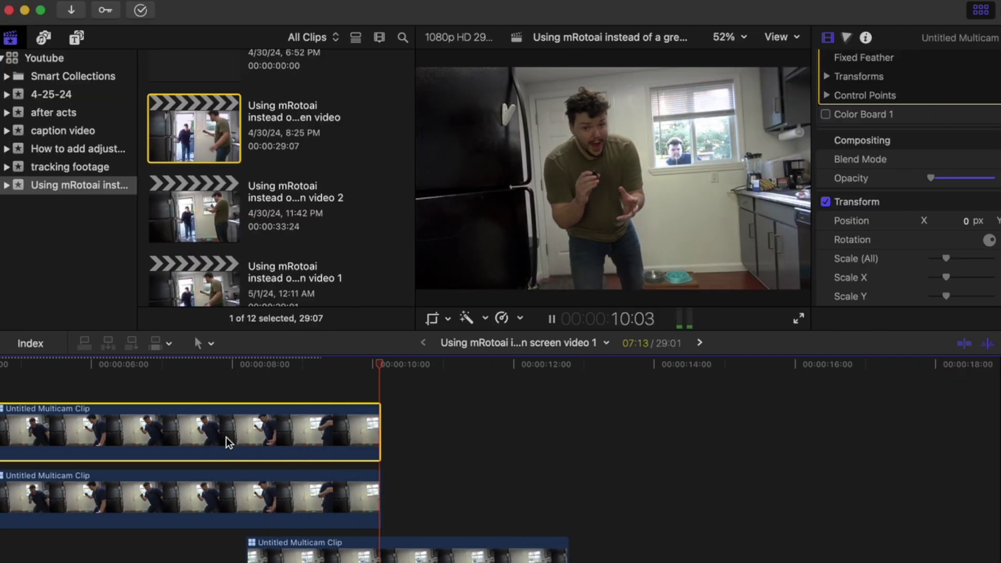
pyautogui.press('space')
# Duplicate the second part of the green-shirt main take onto the lane above and disable mRotoAI on the copy
pyautogui.hscroll(9, 226, 437)
pyautogui.scroll(-2, 226, 437)
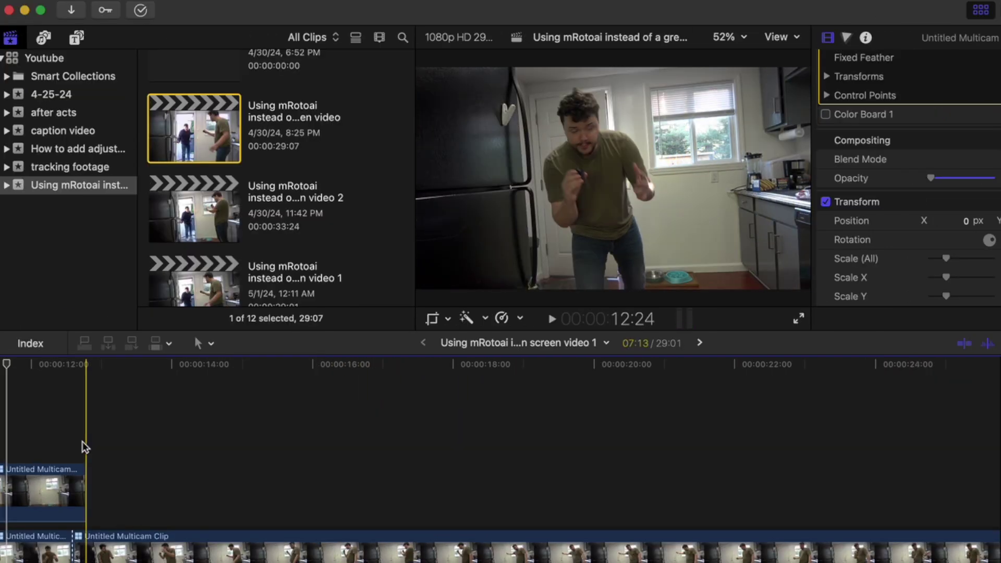
pyautogui.hscroll(-4, 83, 442)
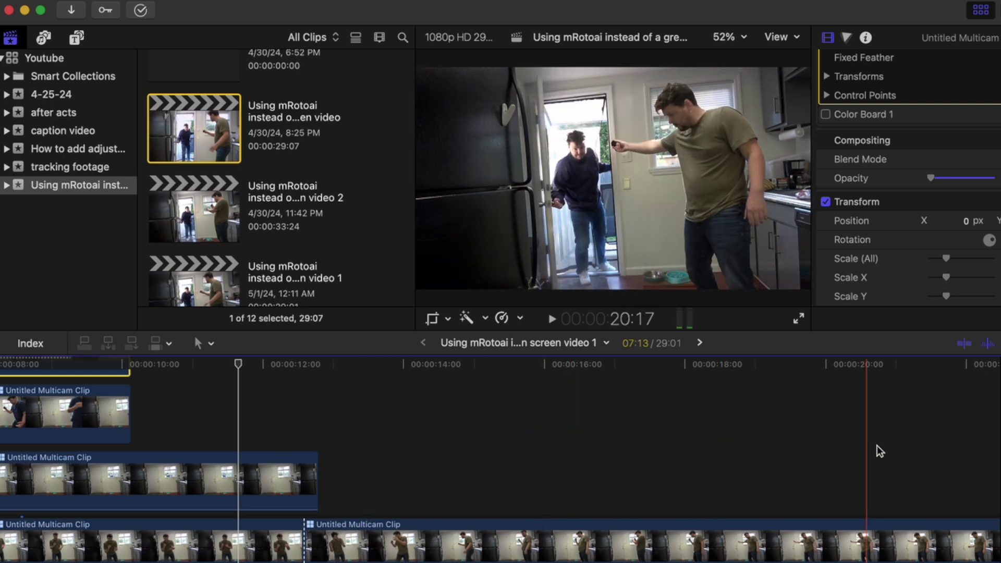
pyautogui.click(489, 514)
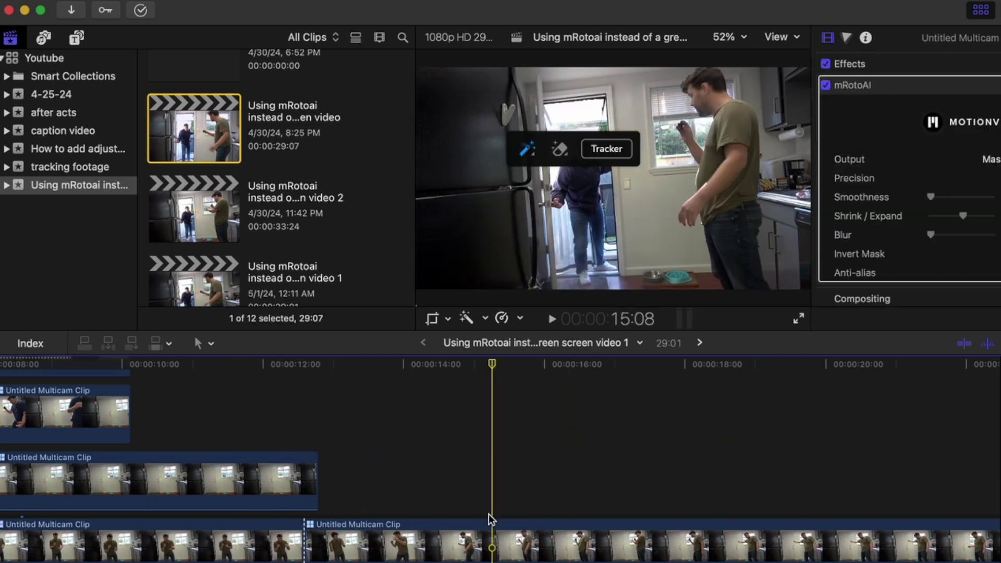
pyautogui.click(490, 544)
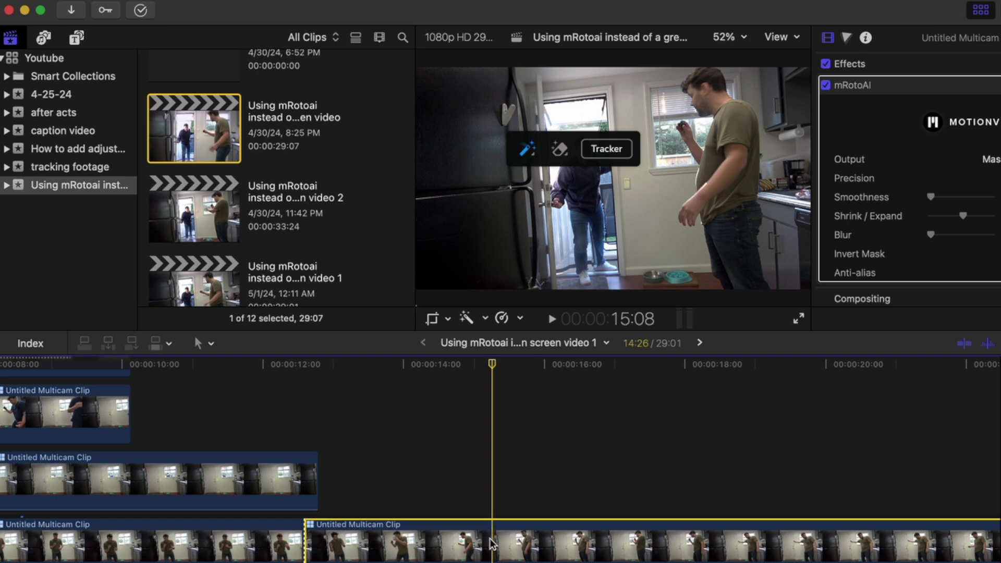
pyautogui.moveTo(491, 544); pyautogui.dragTo(491, 485)
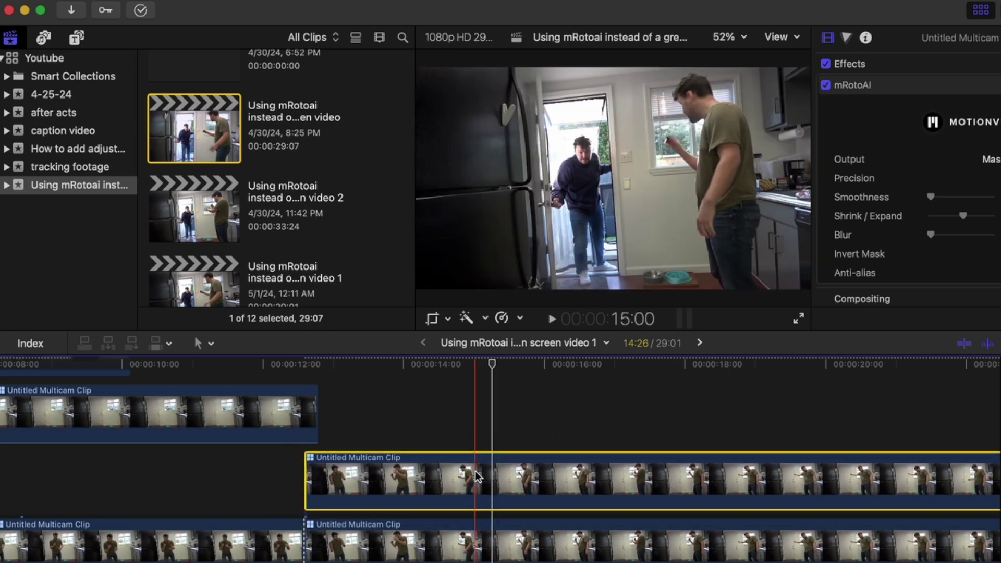
pyautogui.click(826, 85)
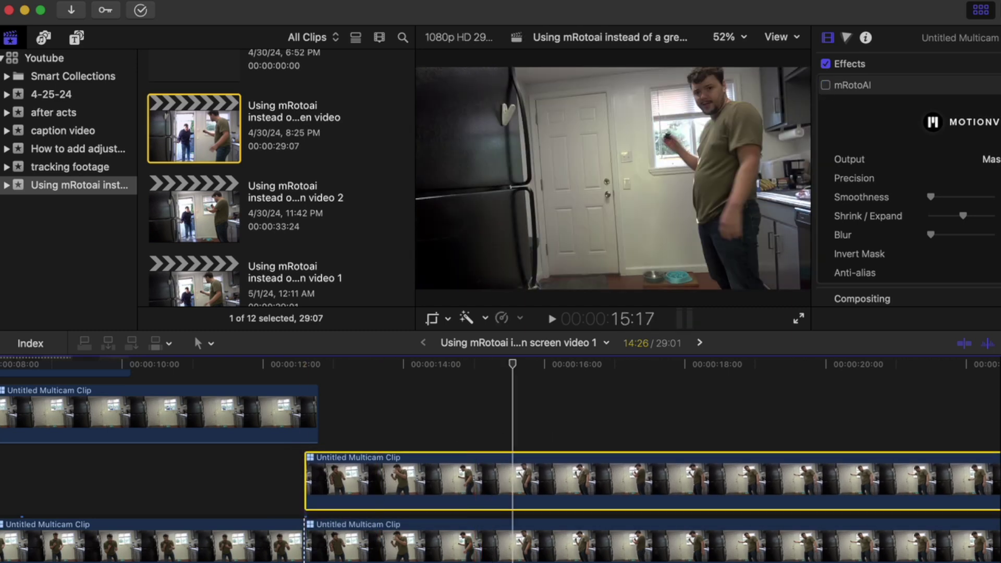
# Add a Draw Mask to the main take's upper copy and outline the whole fridge along its door edge, extending past the frame
pyautogui.press('super+5')
pyautogui.moveTo(781, 409)
pyautogui.mouseDown()
pyautogui.moveTo(568, 472)
pyautogui.moveTo(537, 457)
pyautogui.mouseUp()
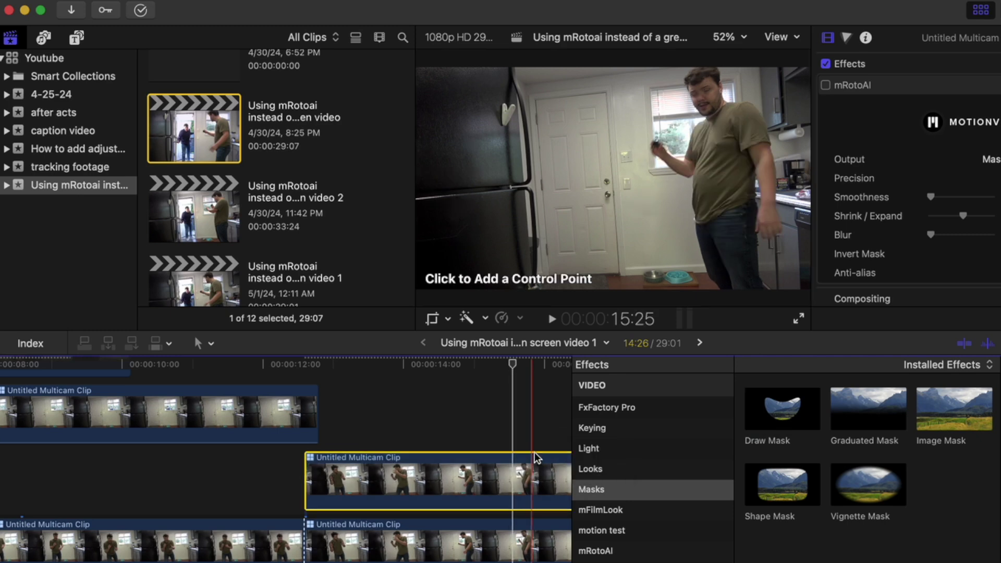
pyautogui.click(533, 288)
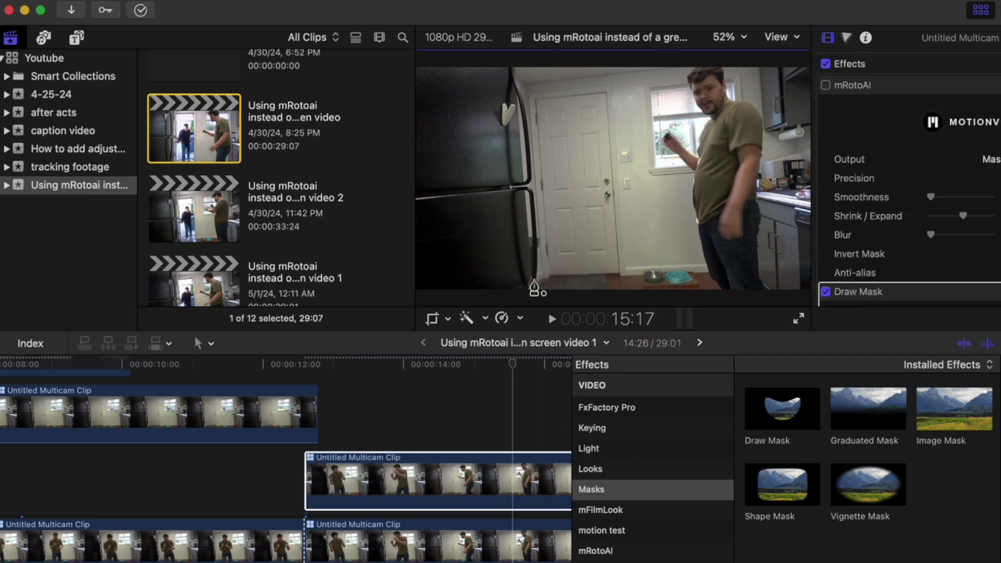
pyautogui.click(531, 245)
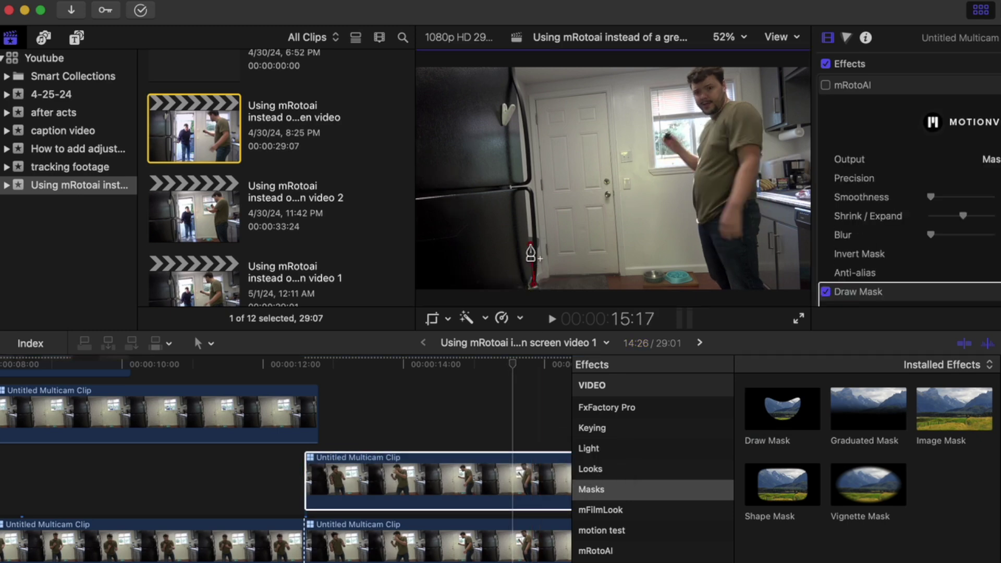
pyautogui.click(527, 192)
pyautogui.click(523, 155)
pyautogui.click(514, 66)
pyautogui.click(431, 59)
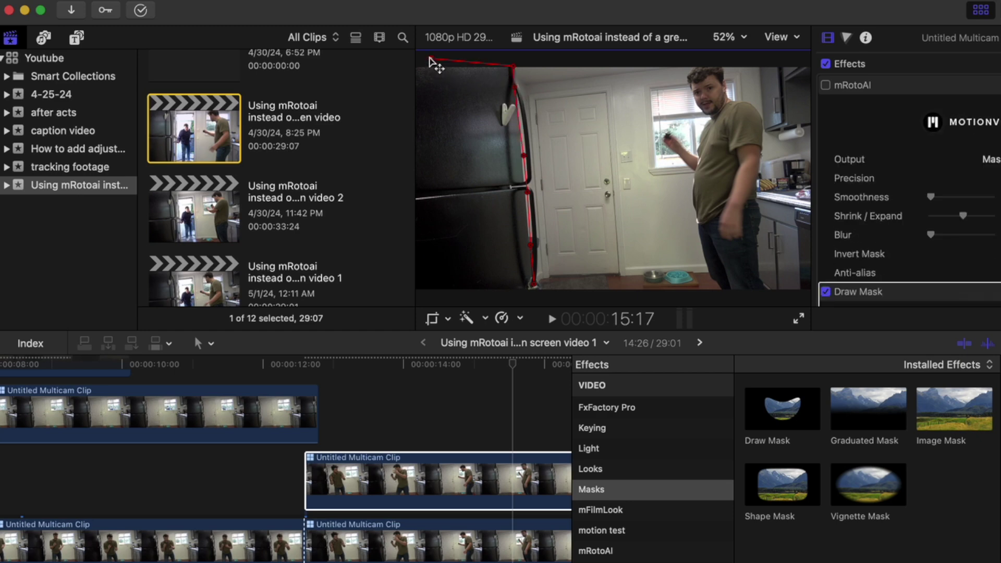
pyautogui.moveTo(430, 58); pyautogui.dragTo(409, 58)
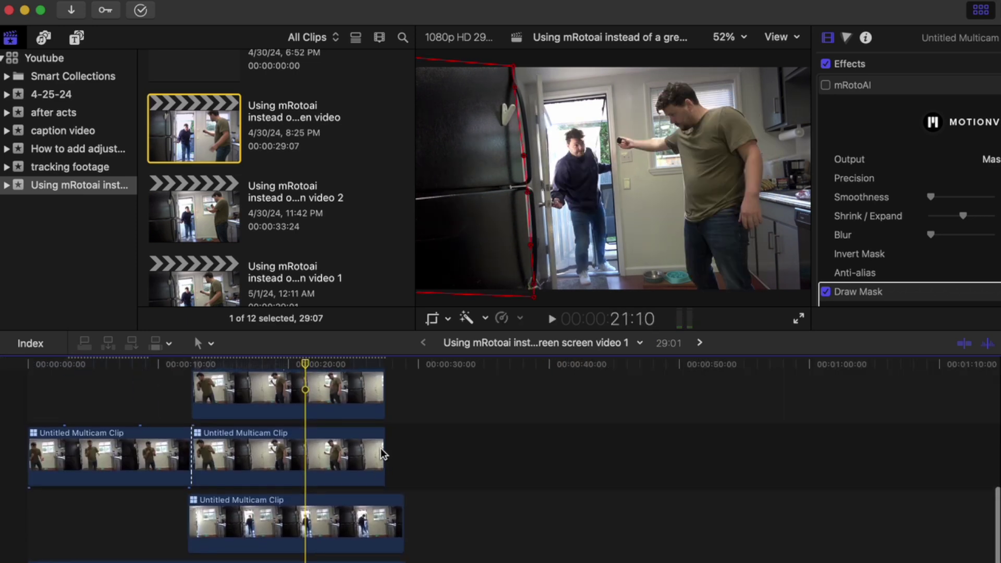
# Combine all the stacked video clips into a single compound clip
pyautogui.scroll(3, 381, 451)
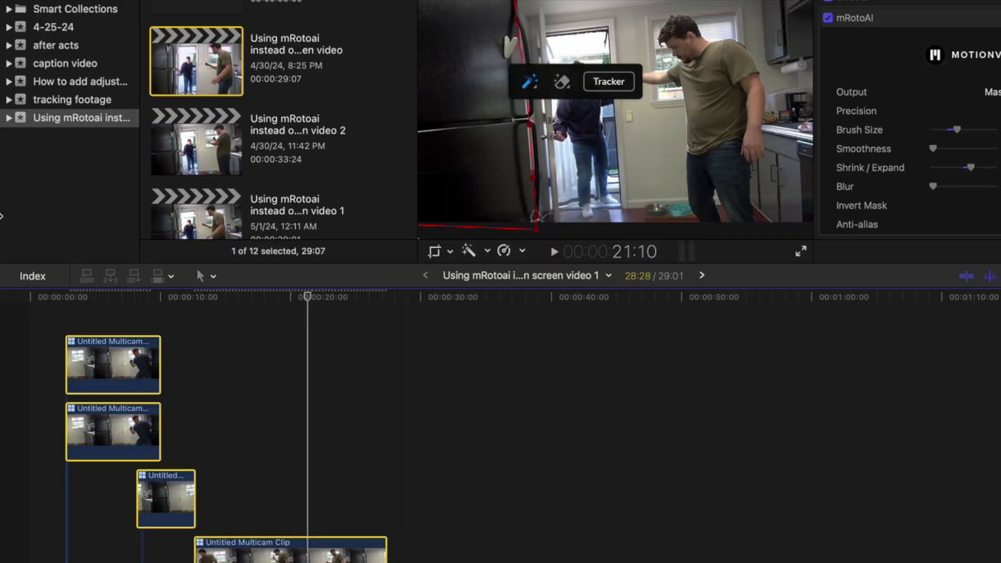
pyautogui.hotkey('alt', 'g')
pyautogui.press('Return')
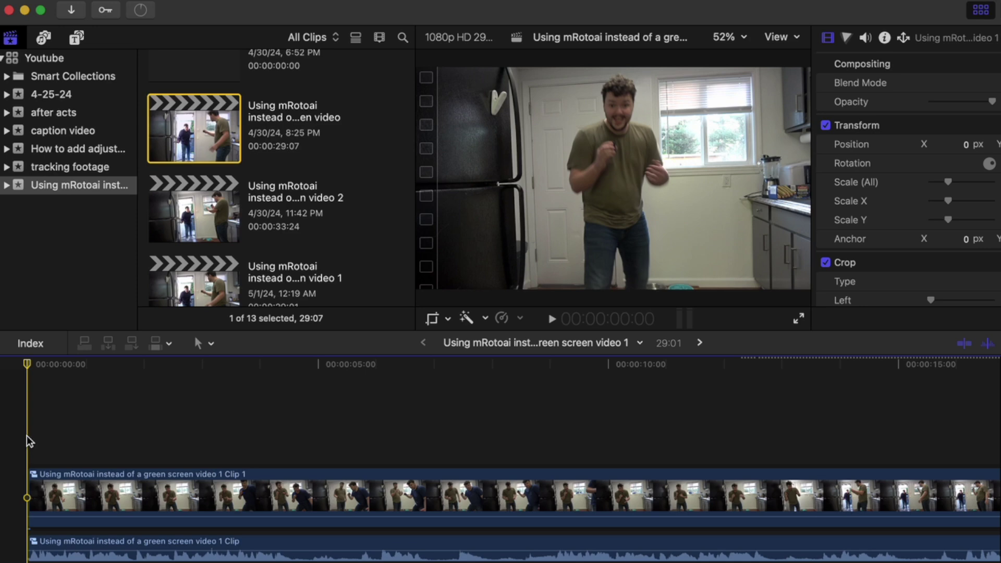
# Split the compound clip at 0:21 and select its short opening piece
pyautogui.press('space')
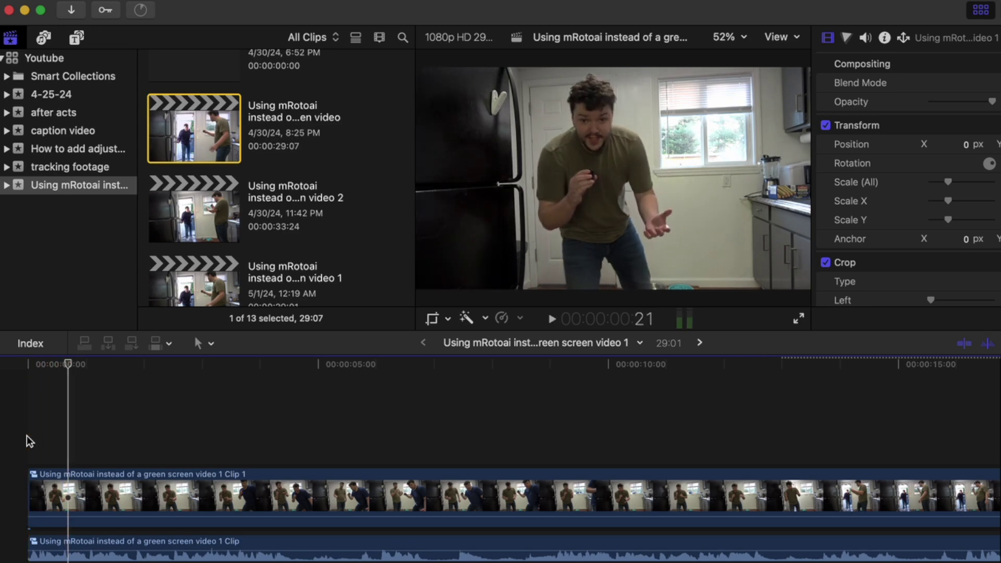
pyautogui.press('super+b')
pyautogui.press('c')
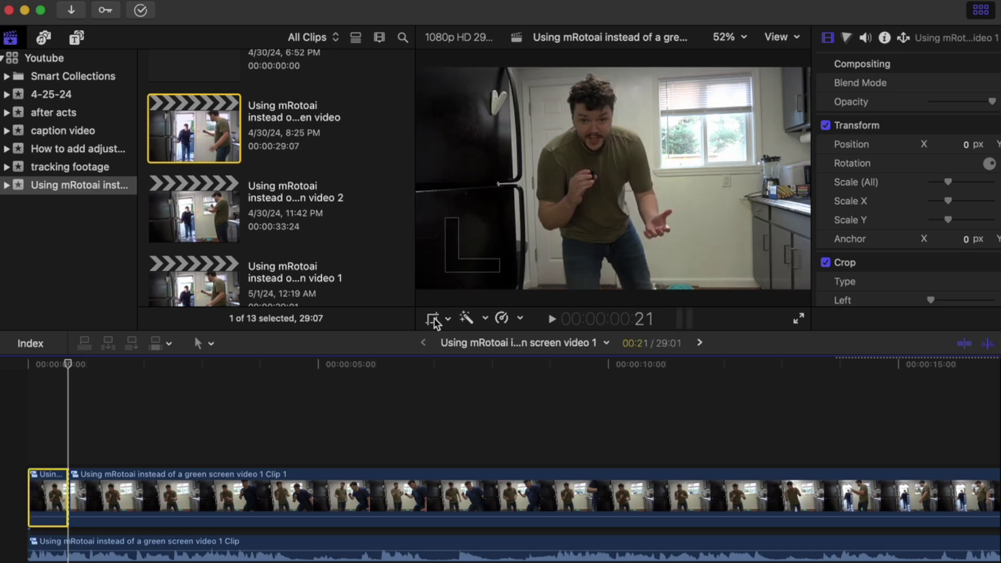
# Apply a Ken Burns crop to the opening piece, starting on the man's upper body at about 284% scale and ending full frame, and review it
pyautogui.click(432, 319)
pyautogui.click(436, 319)
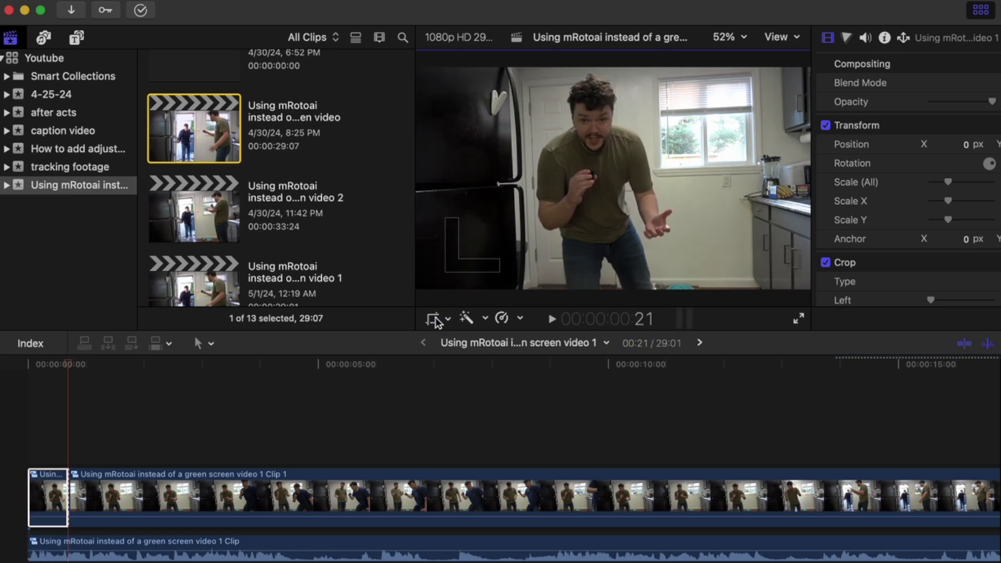
pyautogui.click(435, 319)
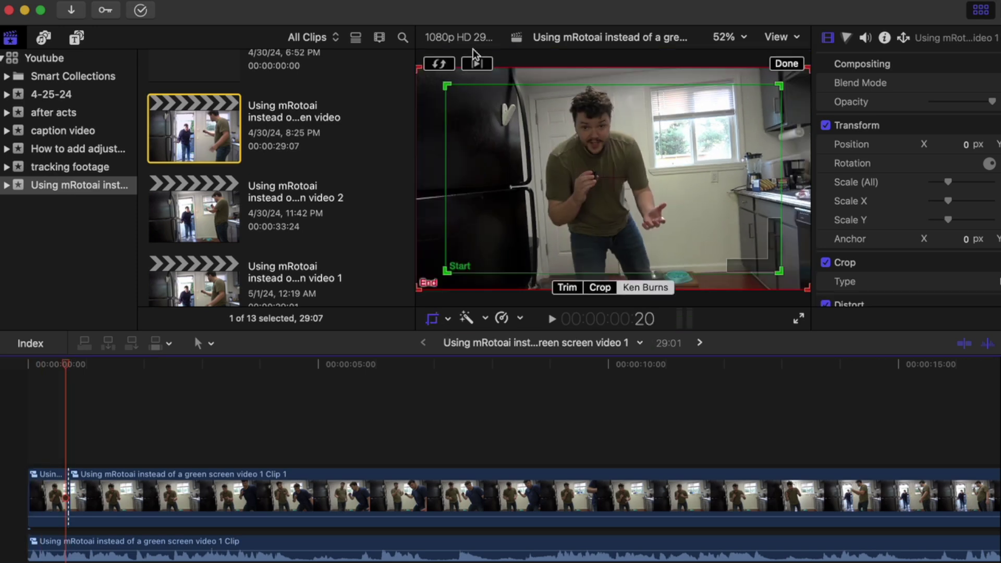
pyautogui.moveTo(447, 270); pyautogui.dragTo(584, 151)
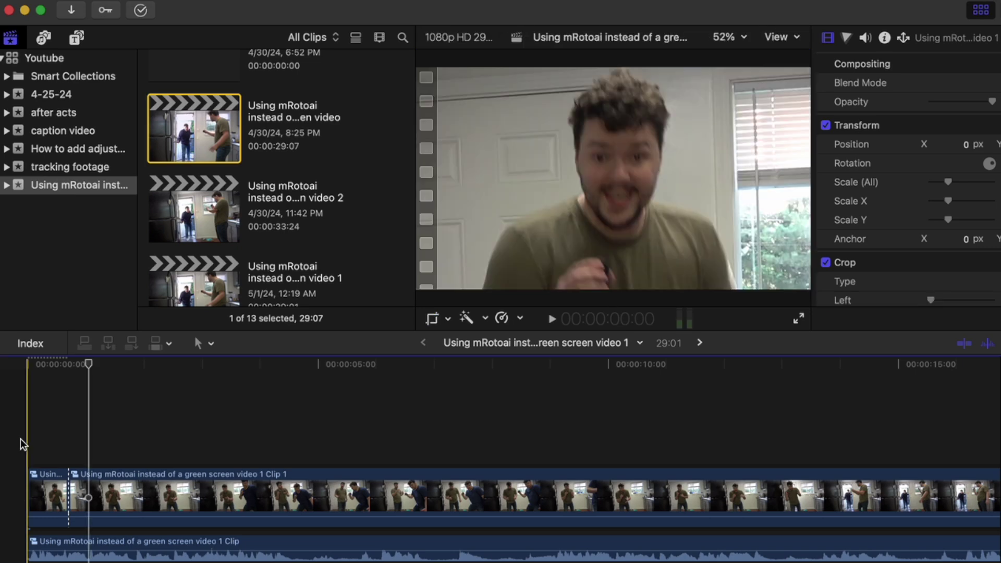
pyautogui.click(20, 439)
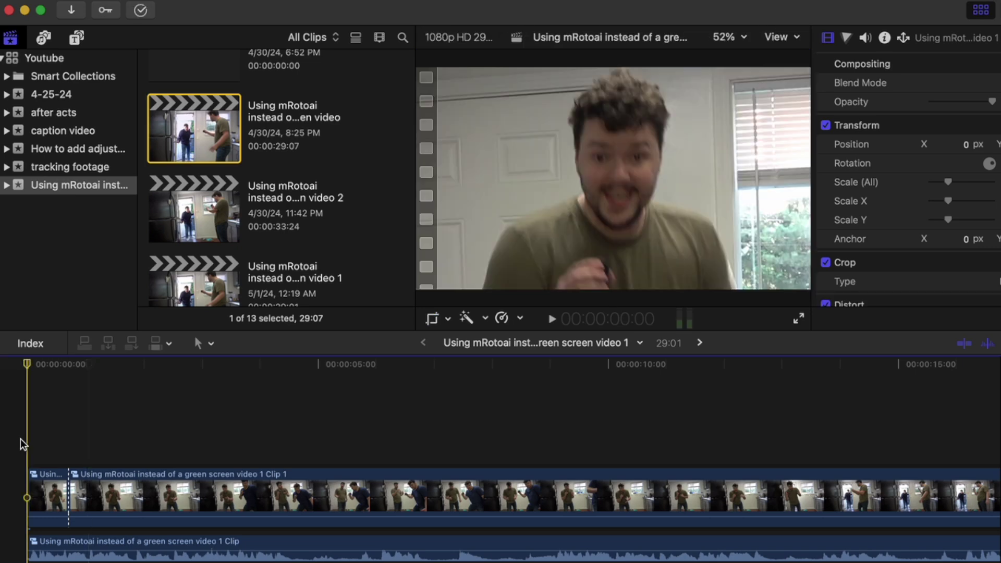
pyautogui.press('End')
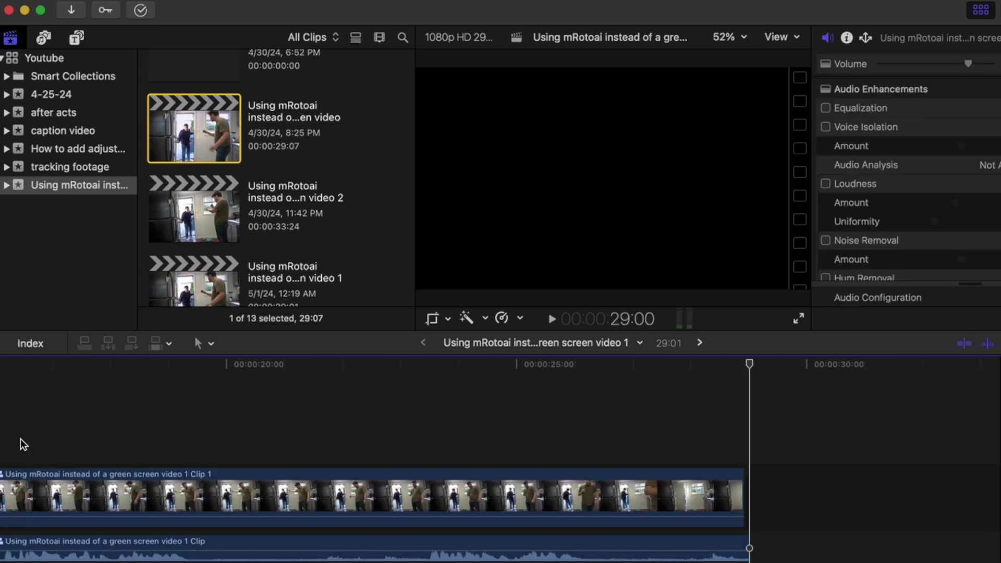